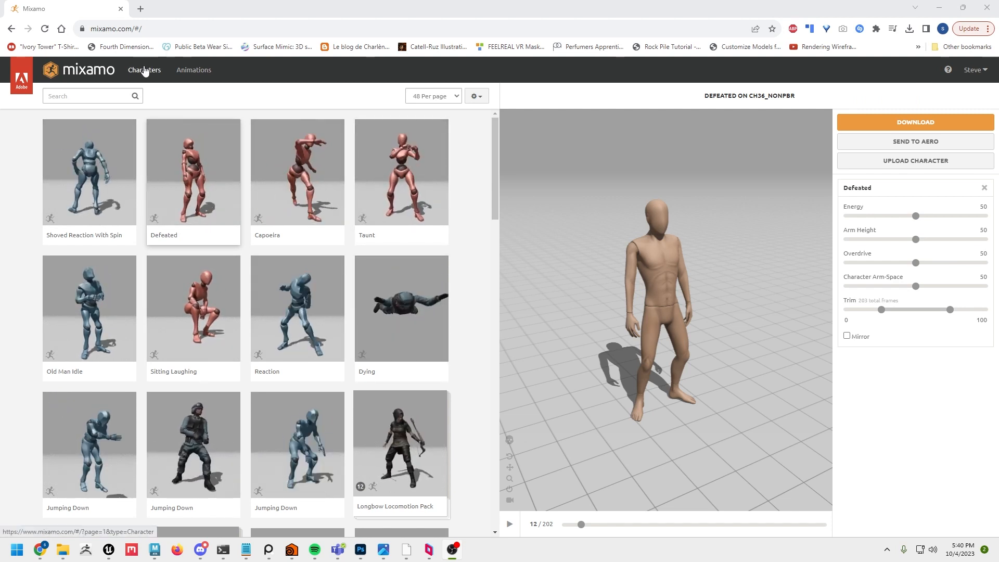
- Browse the character library down to the Mannequin model and return to the start of the list
left_click(160, 73)
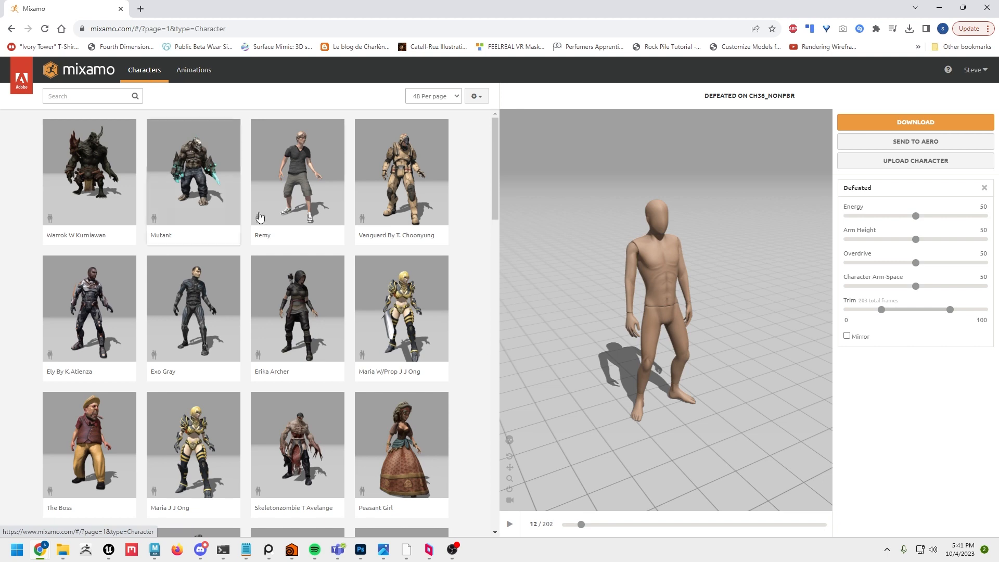
scroll(260, 216, "down", 10)
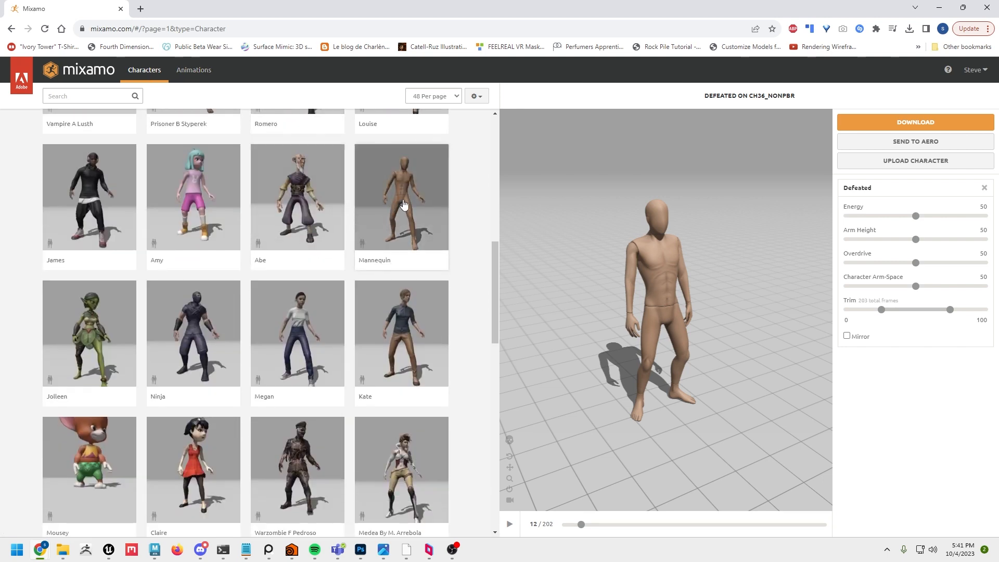
scroll(404, 205, "up", 7)
scroll(396, 270, "down", 4)
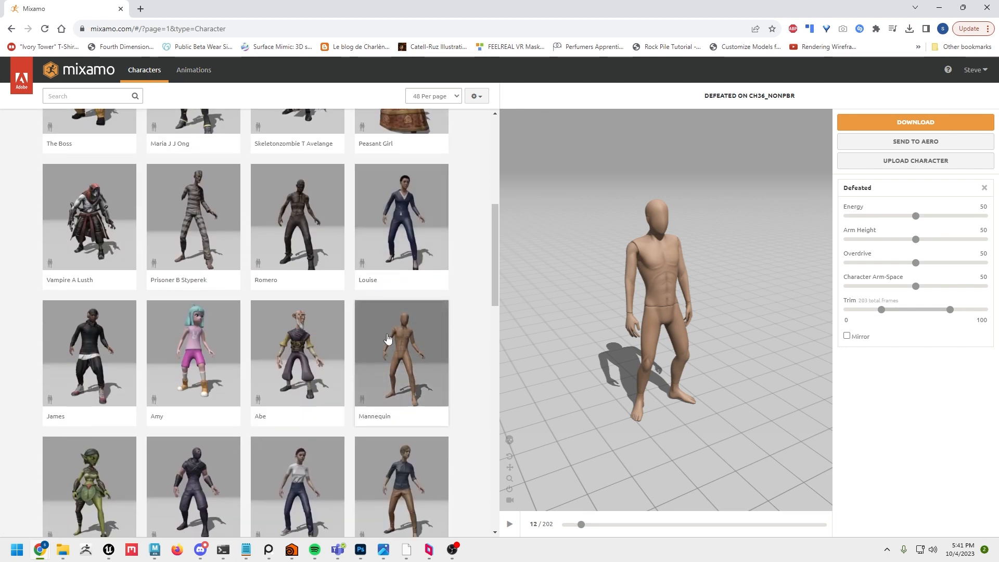
scroll(375, 267, "up", 7)
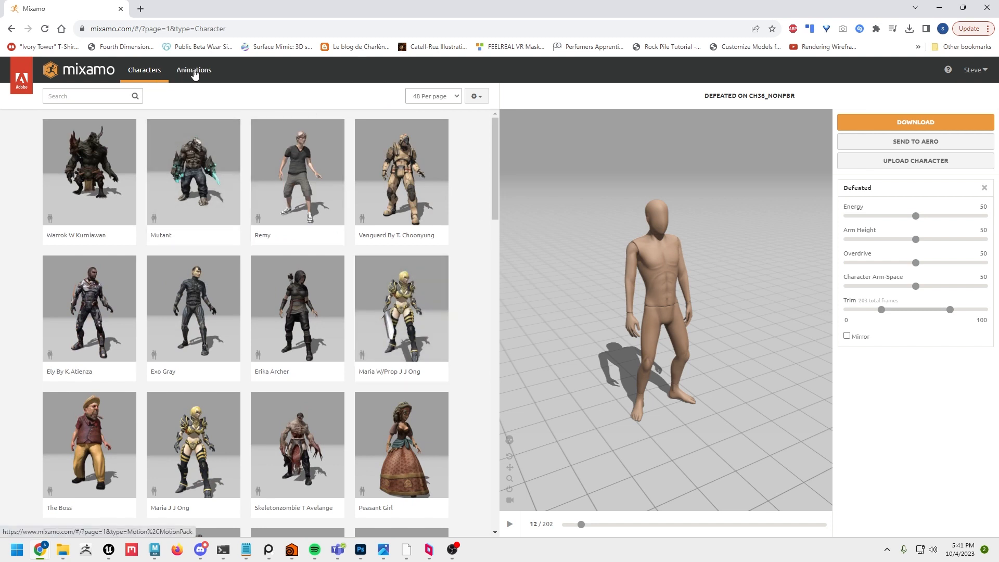
- Filter the animation library by the Dance genre and look through the listed dance animations
left_click(194, 74)
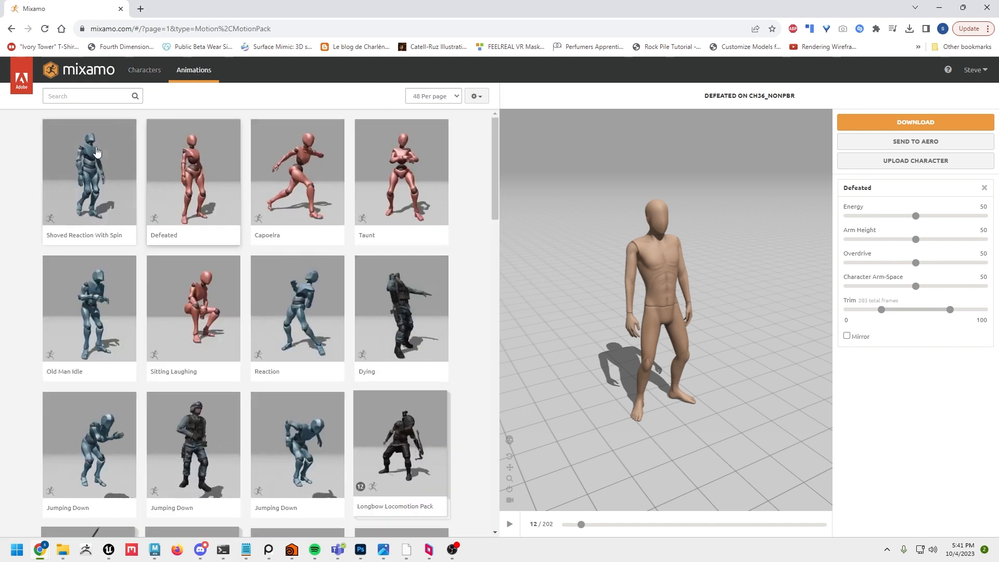
left_click(81, 101)
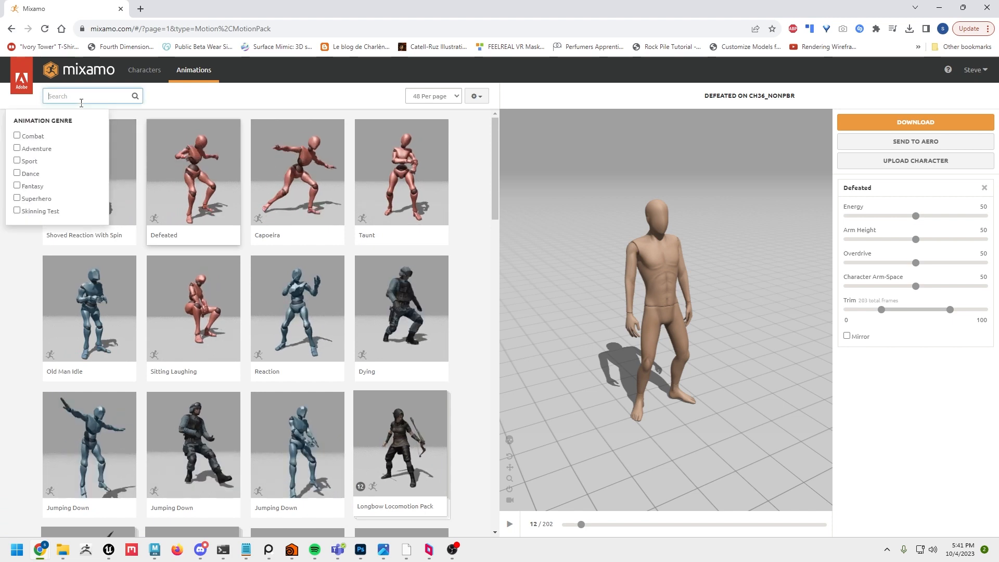
left_click(16, 174)
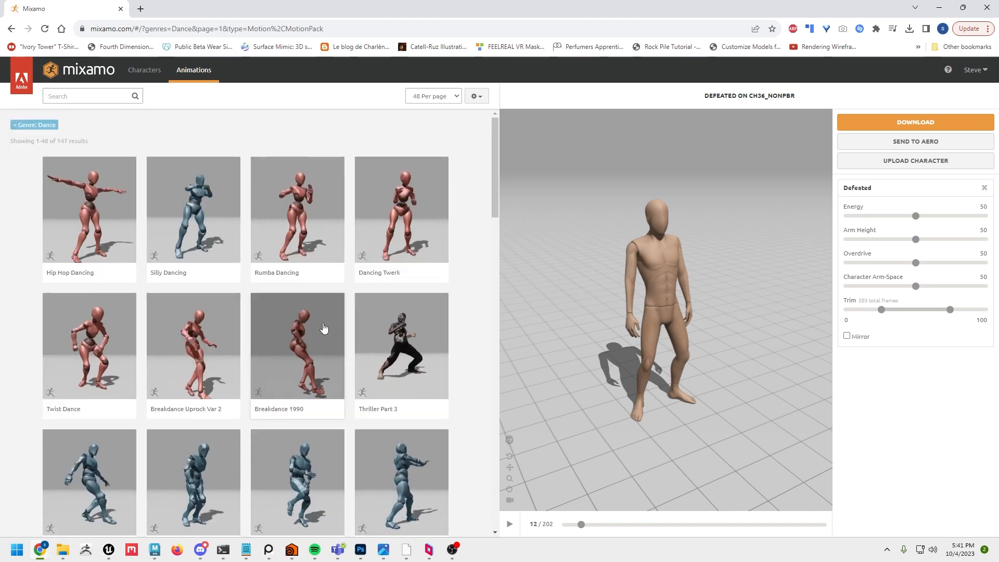
scroll(324, 327, "down", 2)
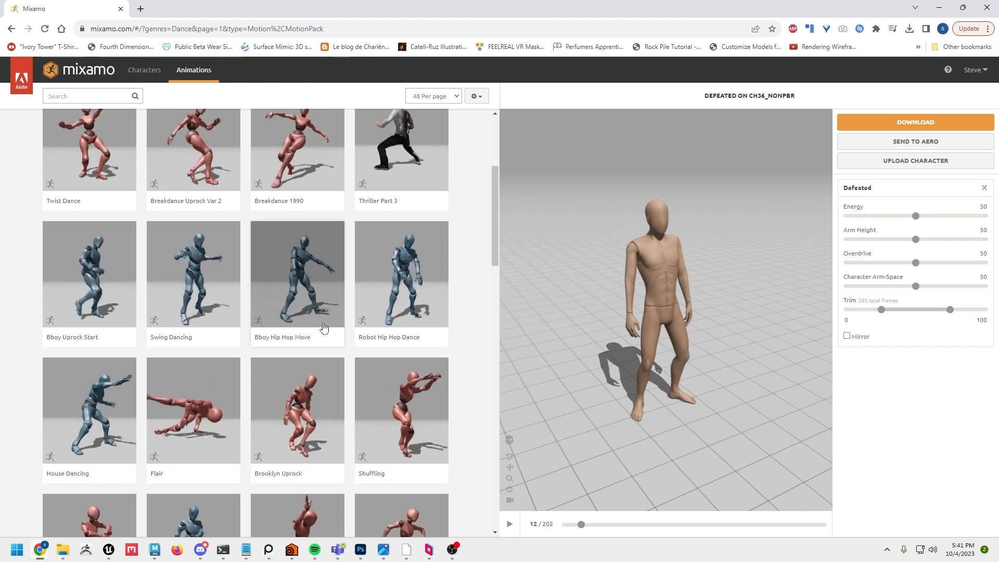
scroll(323, 327, "down", 3)
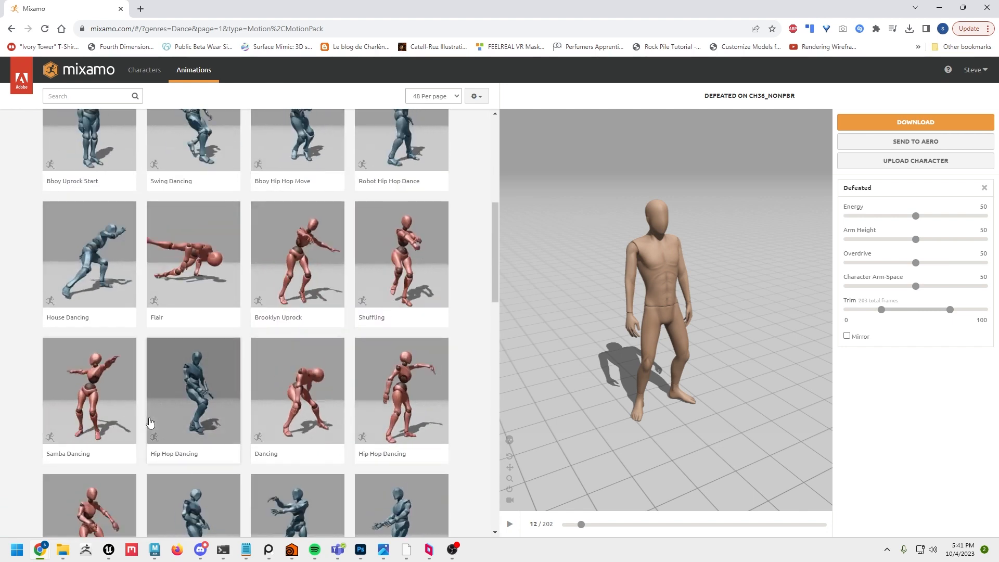
- Apply the Flair animation to the character, set Character Arm-Space to 62 and pause the preview
left_click(190, 261)
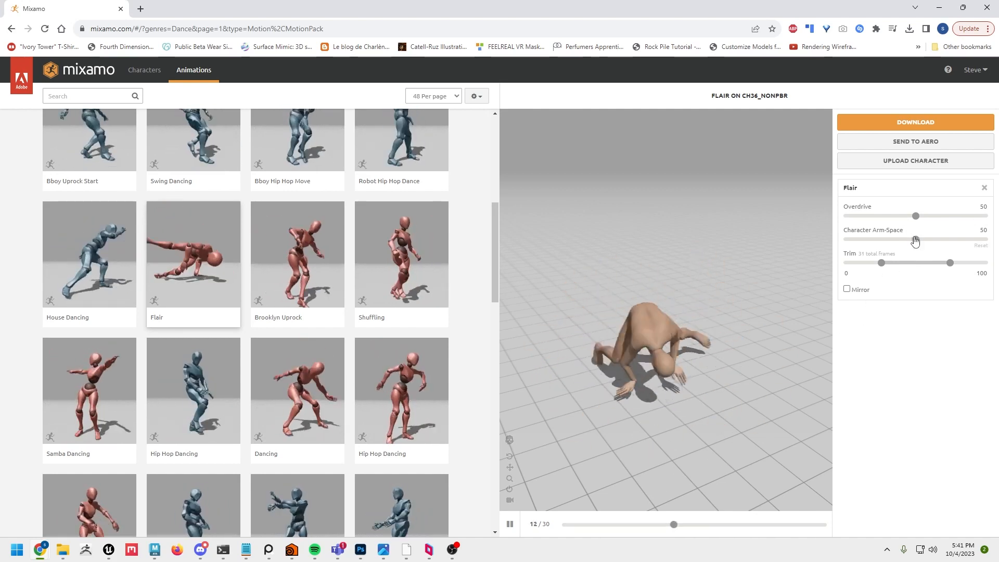
left_click_drag(916, 241, 935, 240)
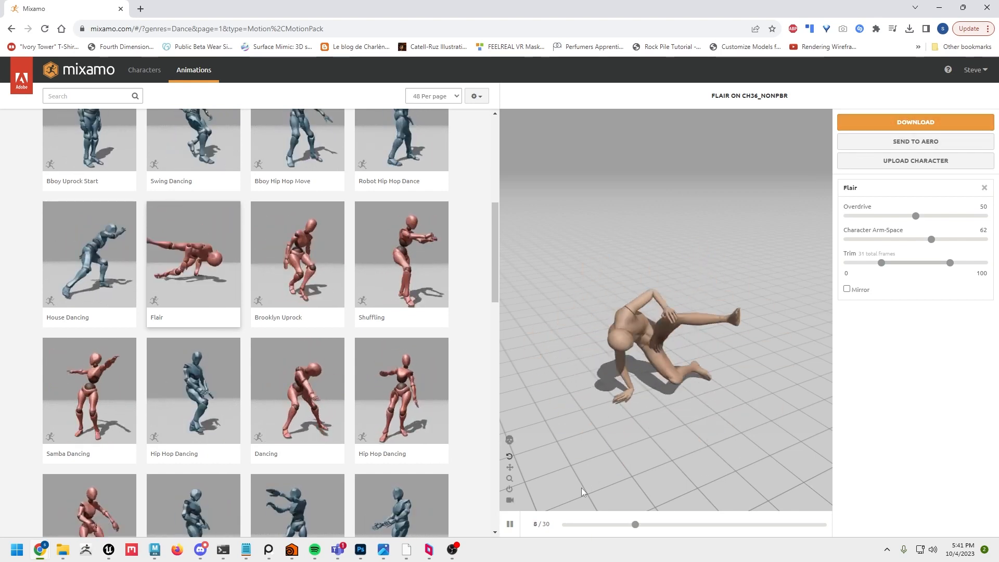
left_click(510, 524)
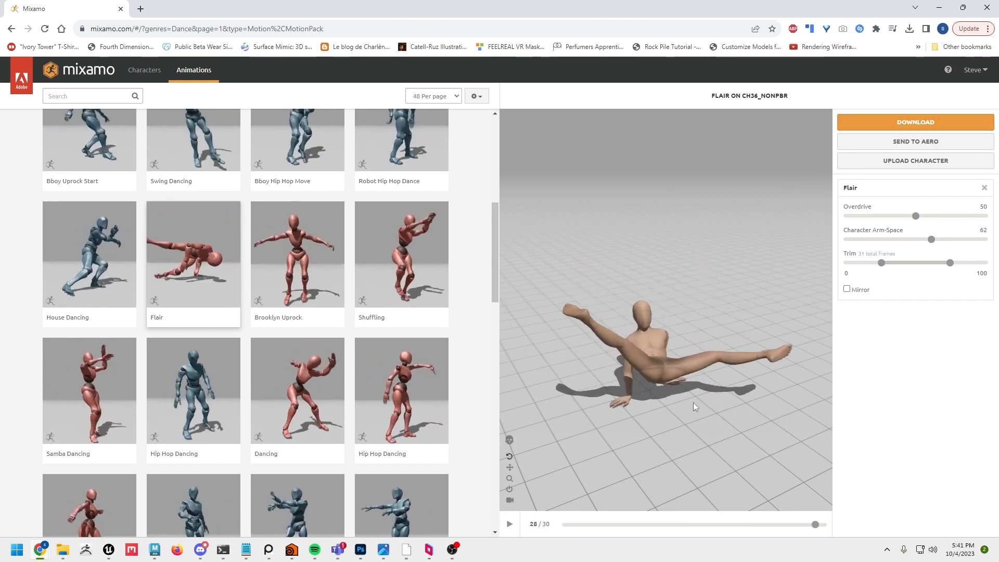
- Download the Flair animation as FBX Binary with skin, at 24 frames per second and without keyframe reduction
left_click(867, 122)
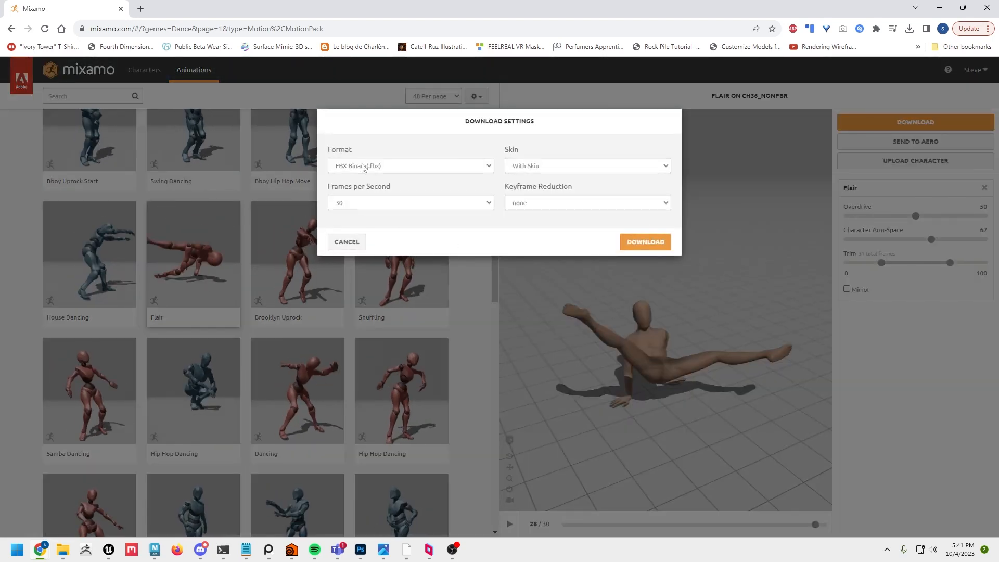
left_click(371, 203)
left_click(368, 219)
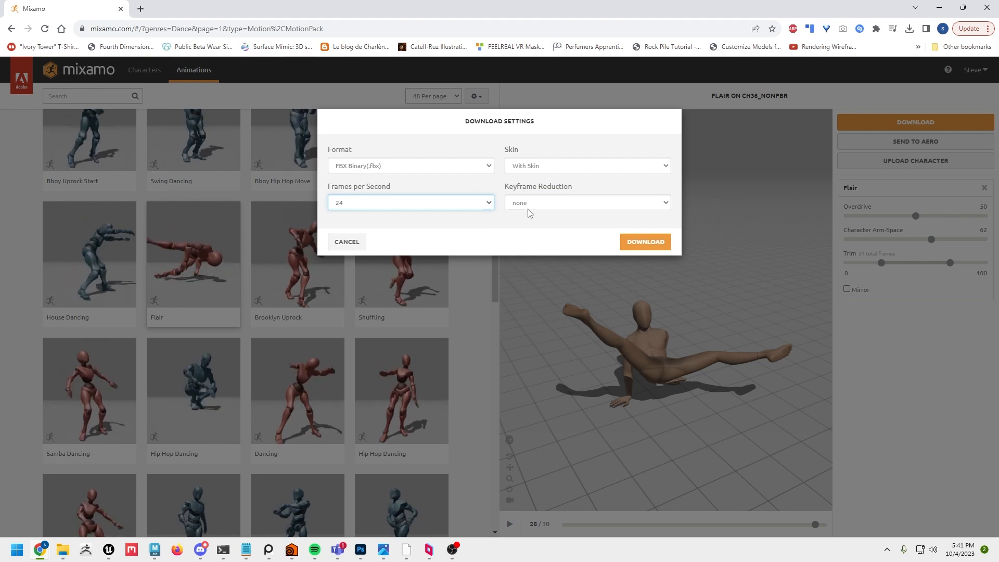
left_click(653, 244)
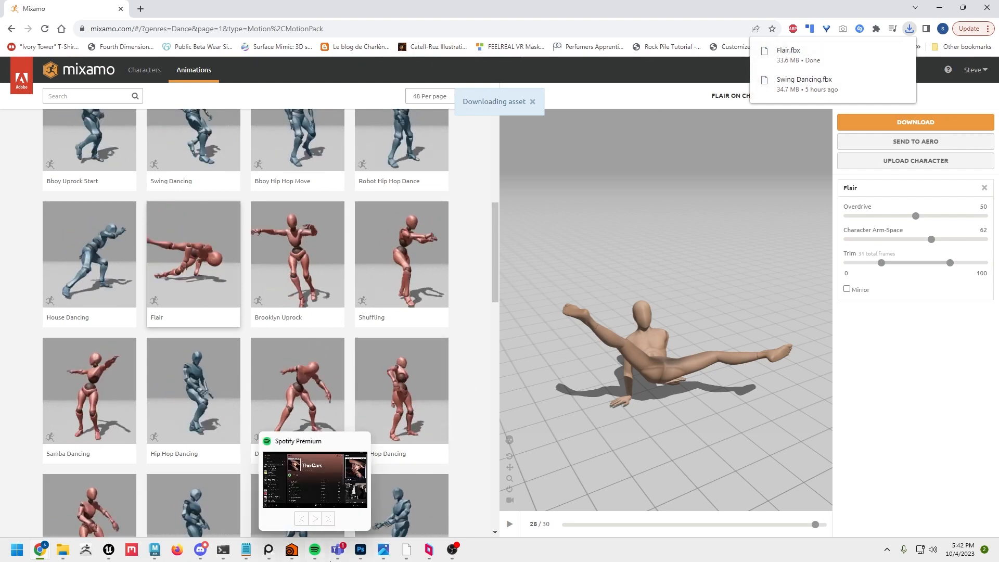
- Switch to Houdini, create a Geometry object in the empty object network and go inside it
left_click(404, 556)
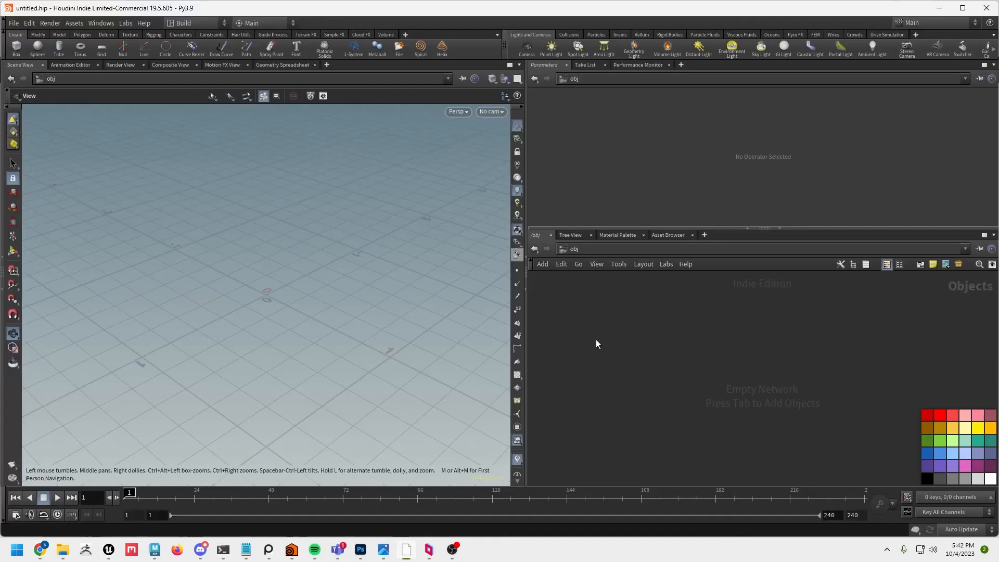
left_click_drag(614, 230, 614, 224)
key("Tab")
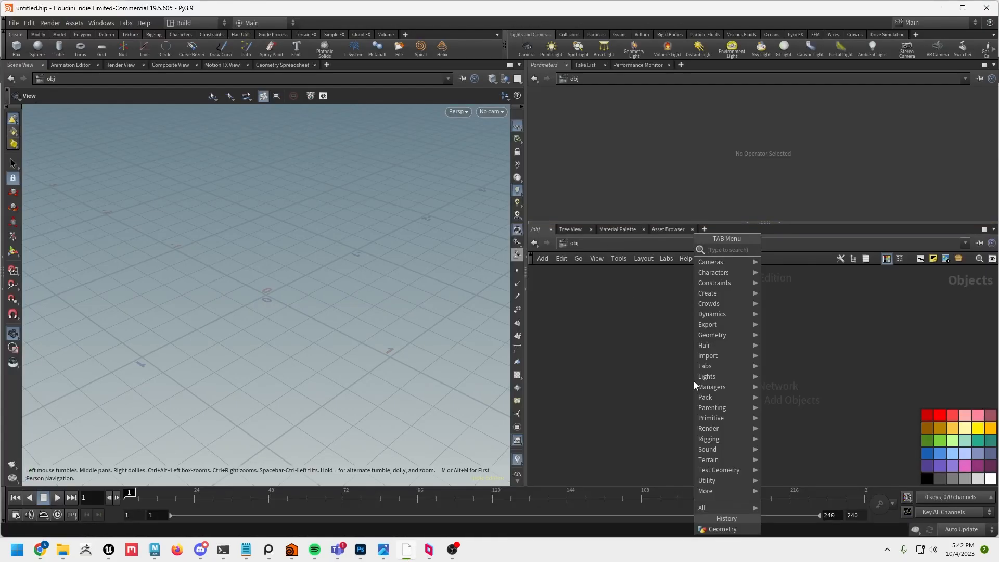
type("geo")
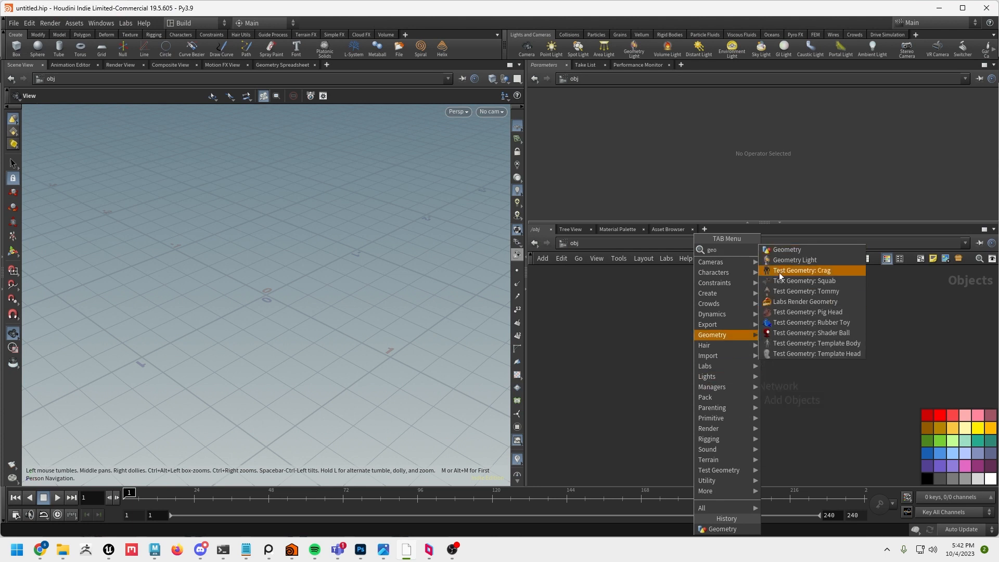
left_click(787, 253)
left_click(739, 352)
key("i")
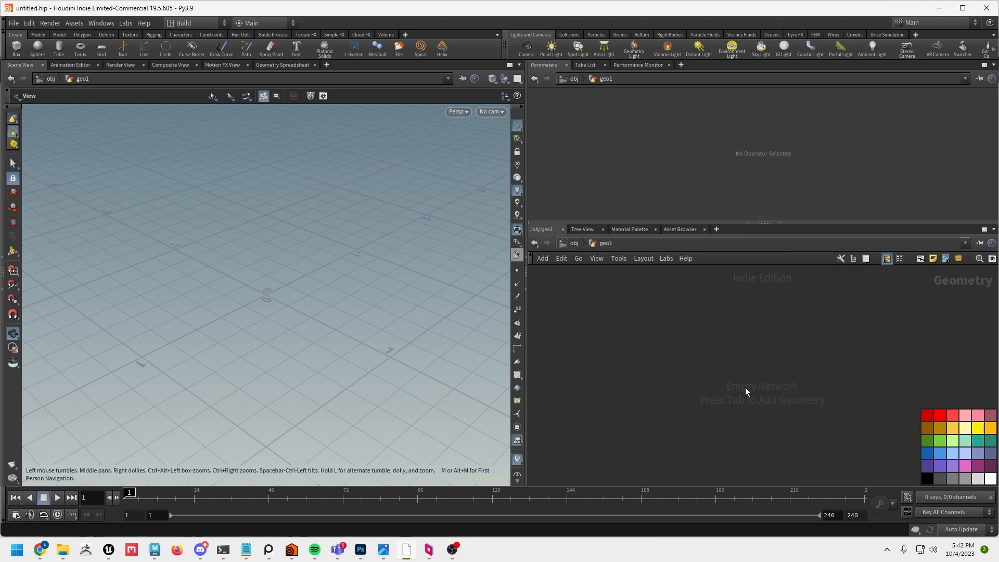
- Add an FBX Character Import node to the geometry network and position it near the middle of the network view
key("Tab")
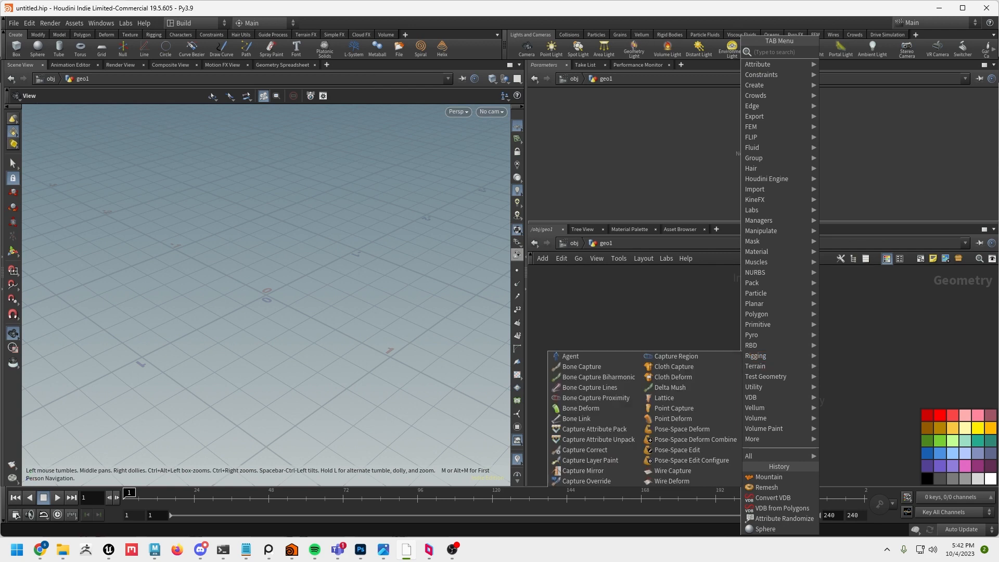
key("Escape")
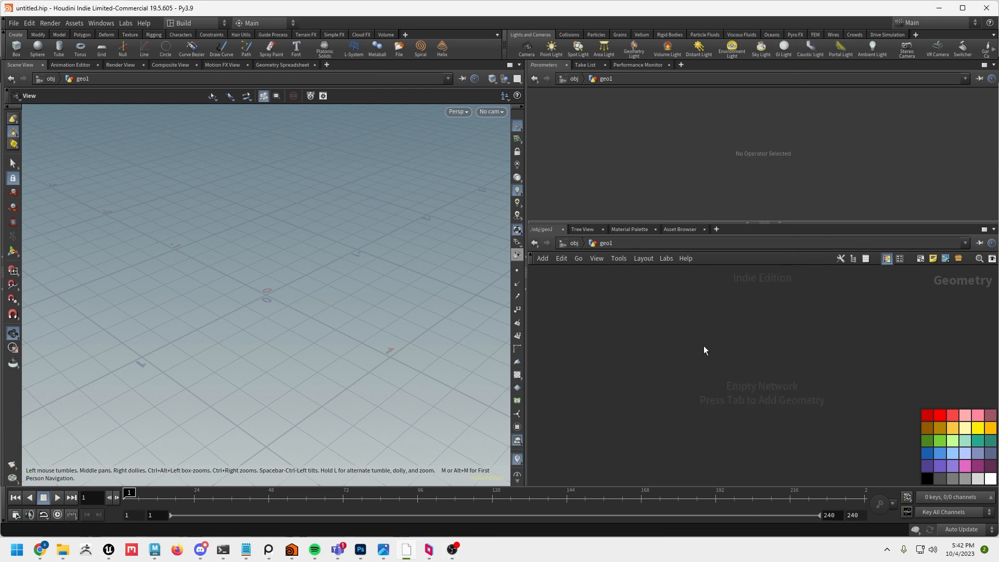
key("Tab")
type("fb")
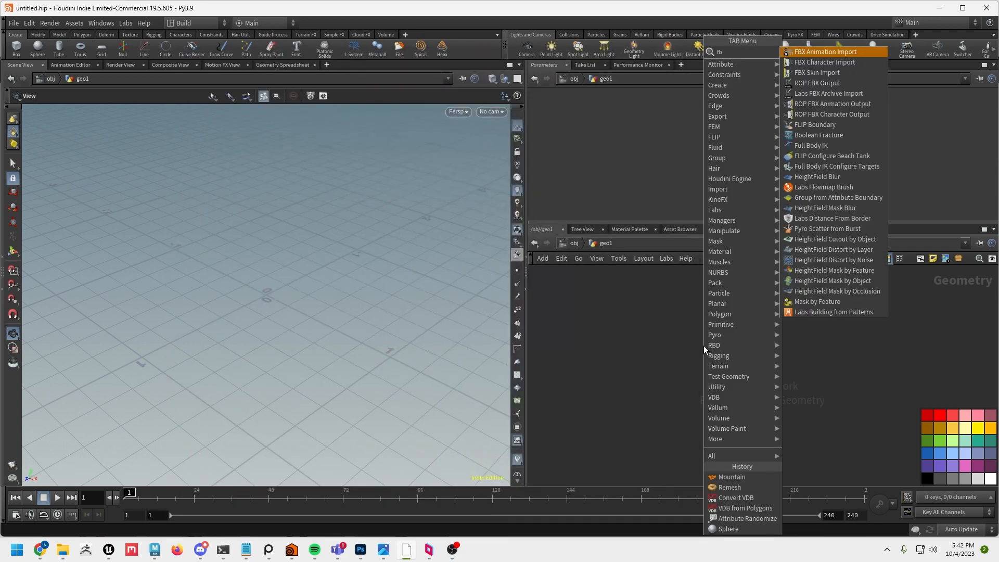
type("xch")
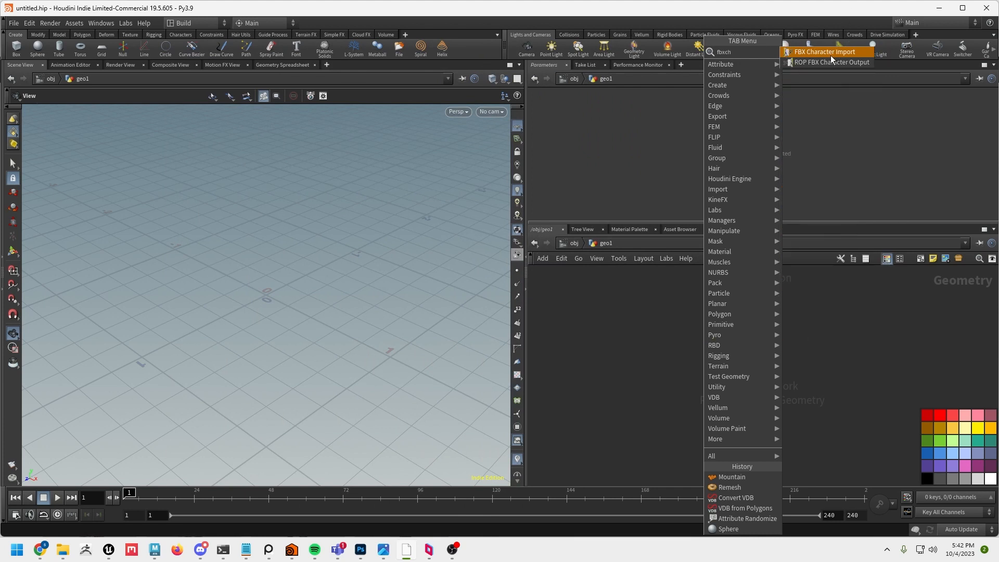
left_click(831, 56)
left_click(748, 315)
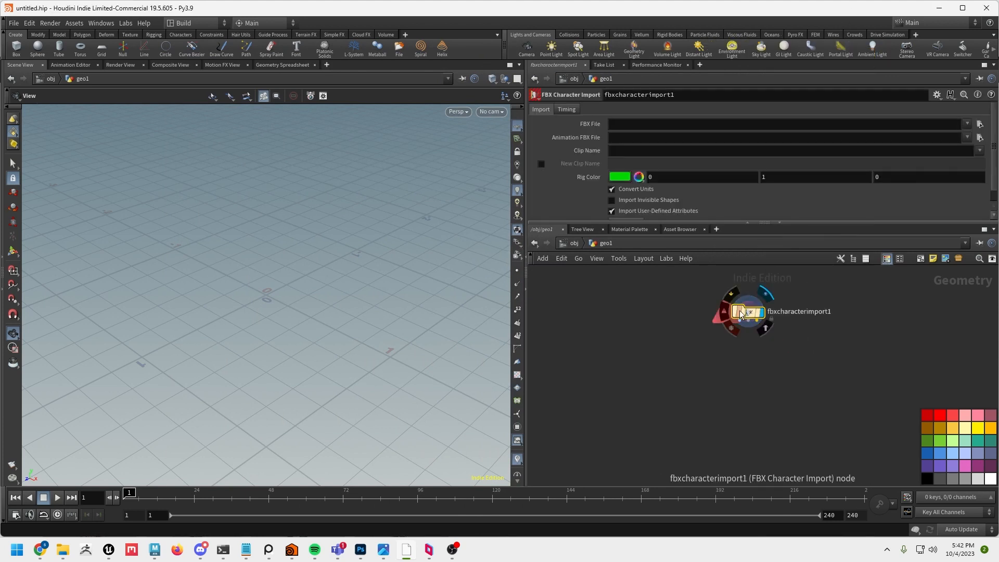
left_click_drag(741, 311, 762, 376)
scroll(750, 343, "up", 3)
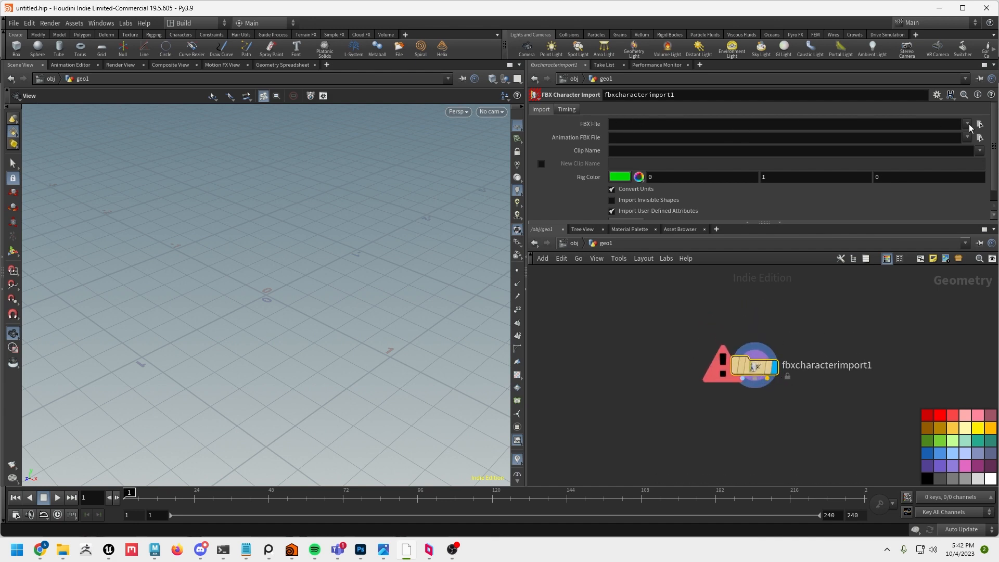
- Load Flair.fbx from the Downloads folder as the FBX file of the character import node and inspect the whole figure
left_click(979, 126)
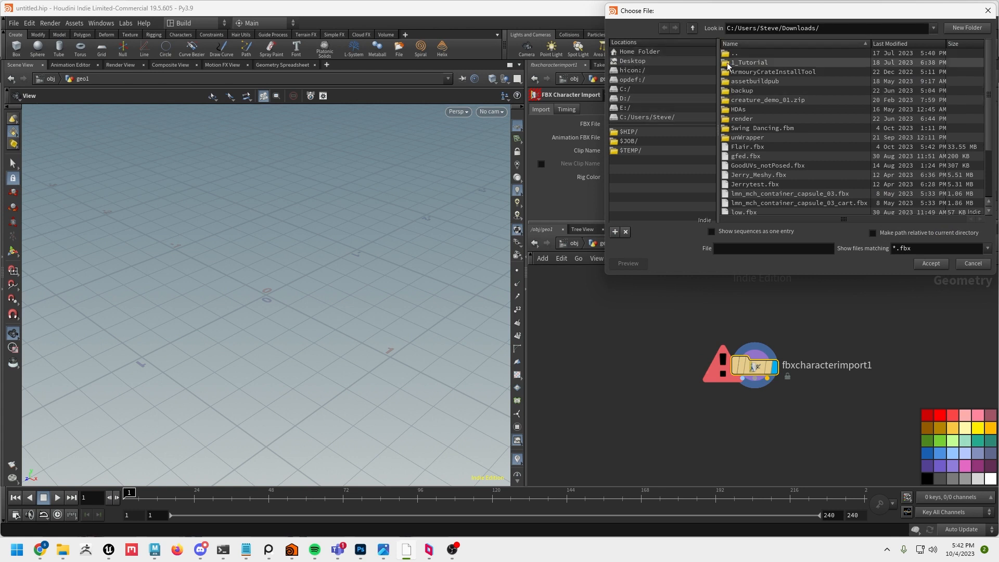
left_click(791, 146)
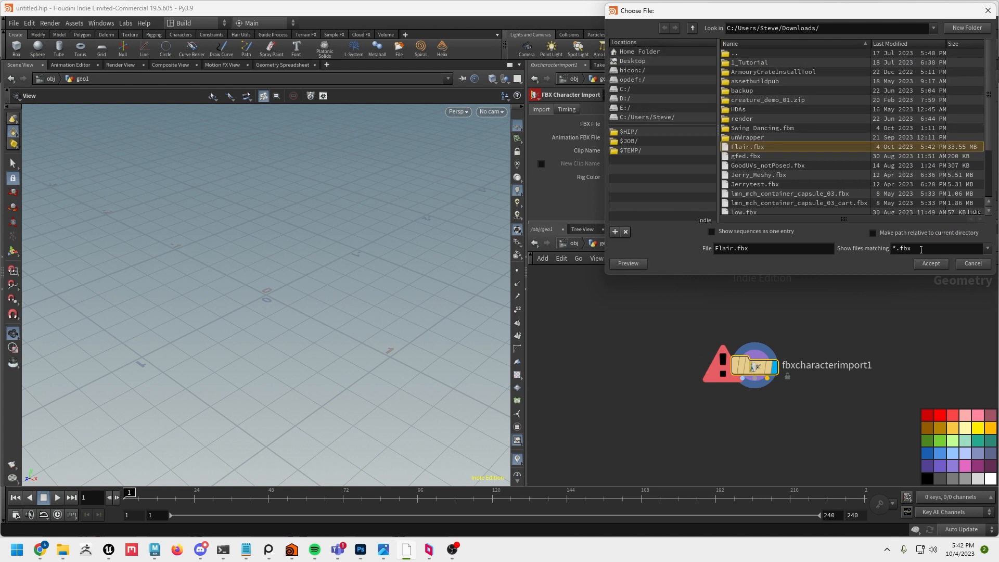
left_click(939, 264)
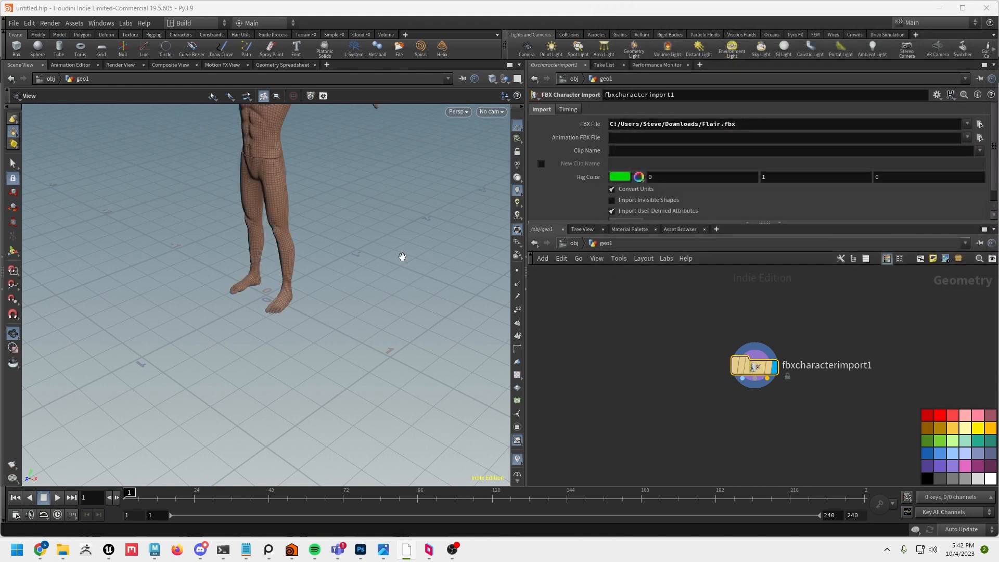
left_click_drag(339, 237, 339, 214)
middle_click_drag(338, 213, 338, 333)
mouse_move(338, 333)
left_mouse_down()
mouse_move(348, 345)
mouse_move(334, 335)
left_mouse_up()
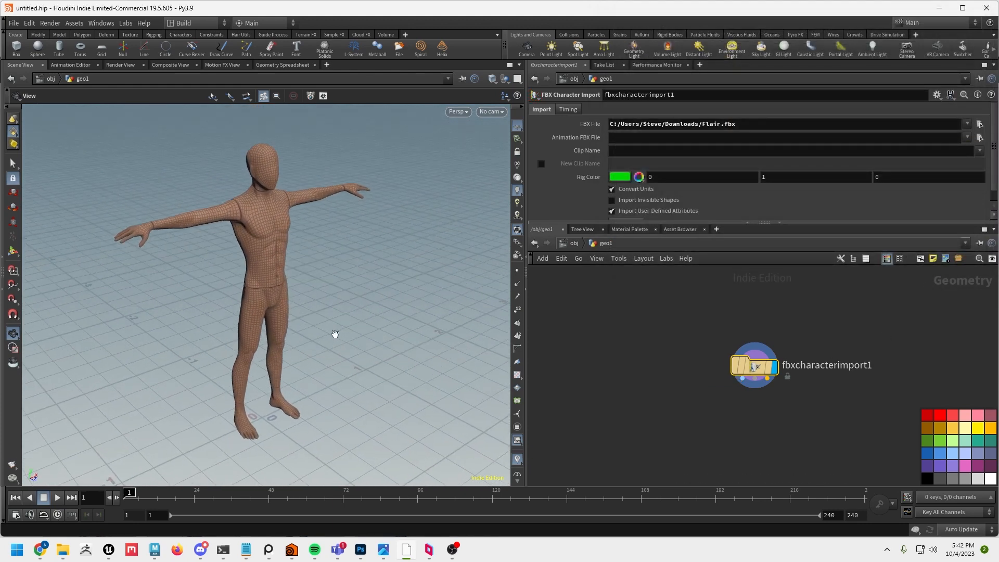
middle_click_drag(334, 335, 342, 317)
mouse_move(342, 317)
left_mouse_down()
mouse_move(319, 324)
mouse_move(353, 329)
left_mouse_up()
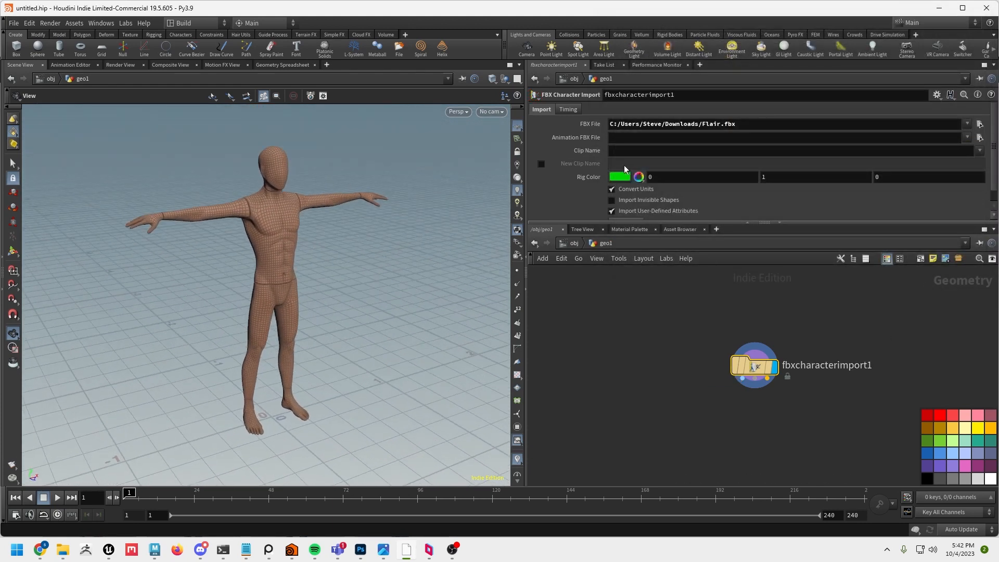
- Move the FBX Character Import node up and place three Null nodes side by side below it, connected to its outputs
left_click_drag(754, 364, 705, 314)
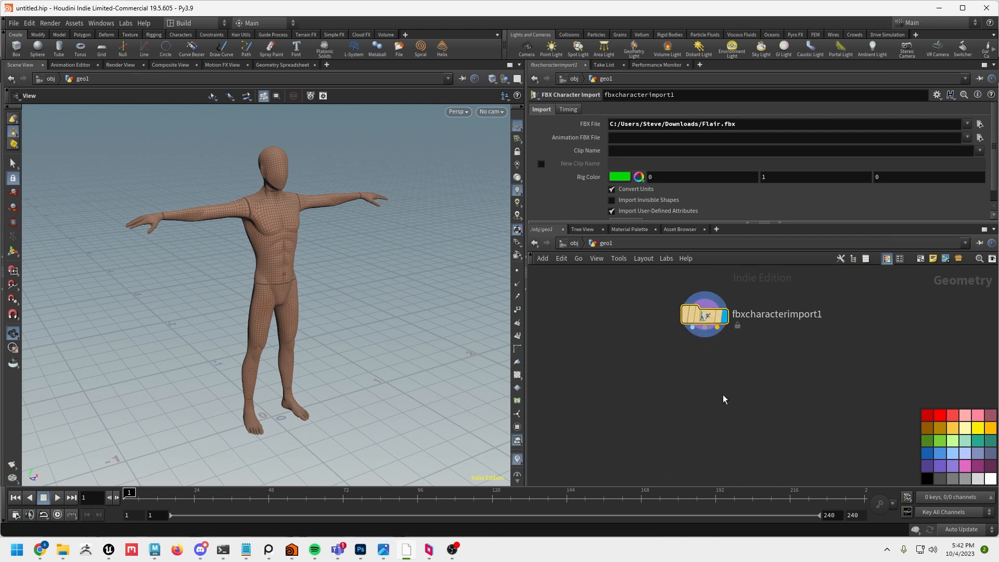
key("Tab")
type("nu")
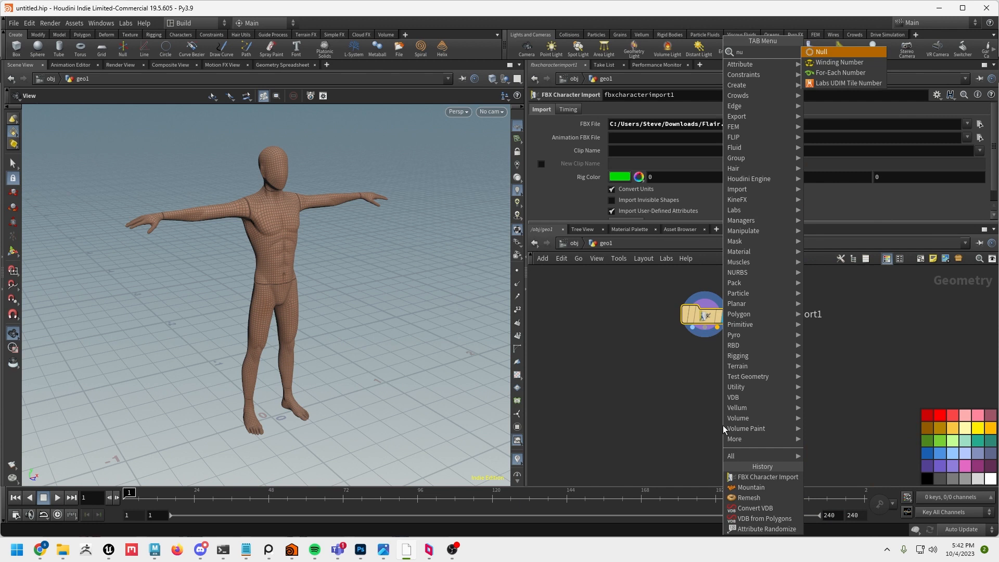
left_click(825, 52)
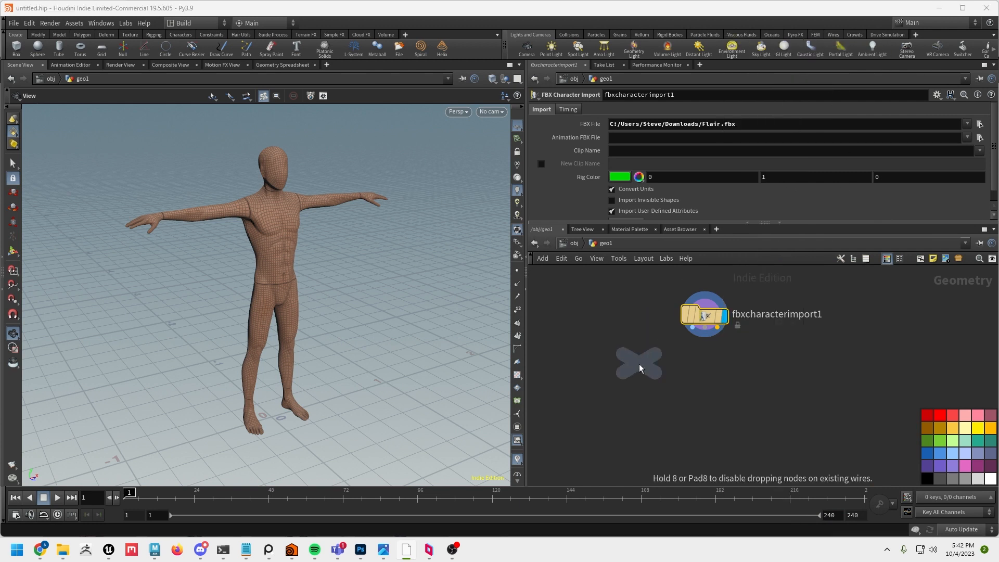
left_click(621, 391)
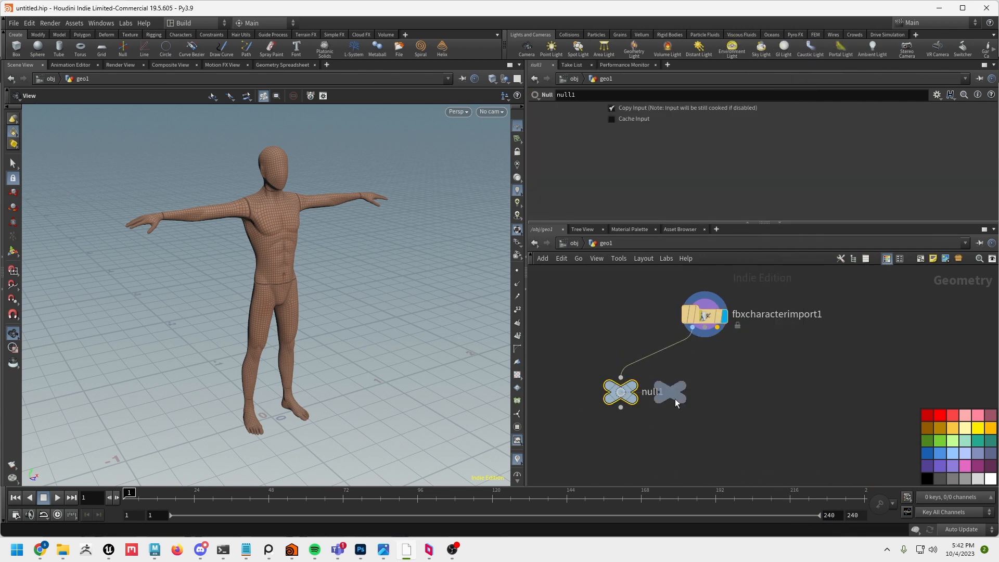
left_click(706, 398)
left_click(800, 404)
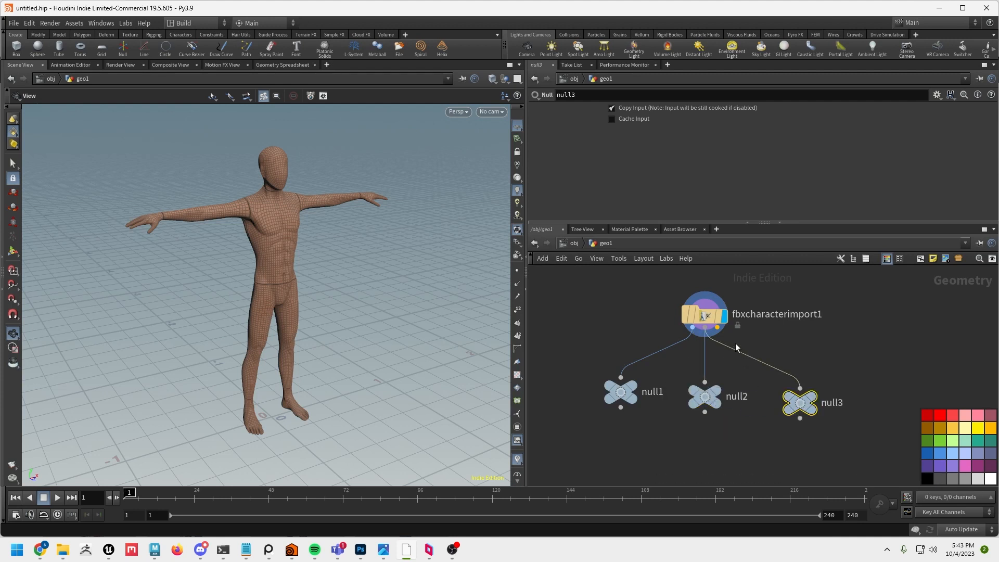
- Line up the Null nodes and display the first two in turn to examine the rest geometry and capture pose outputs
left_click_drag(800, 403, 786, 396)
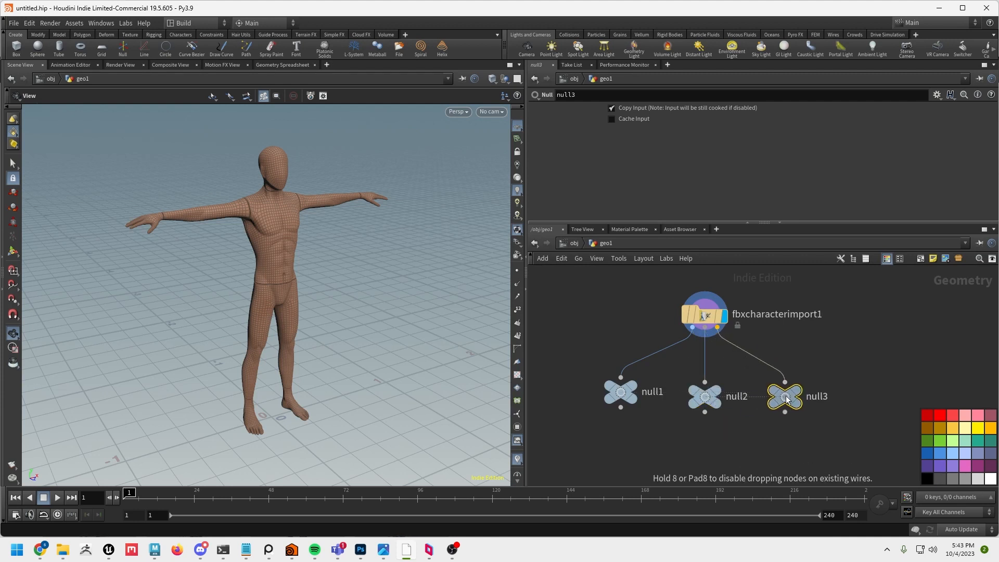
left_click_drag(707, 397, 701, 392)
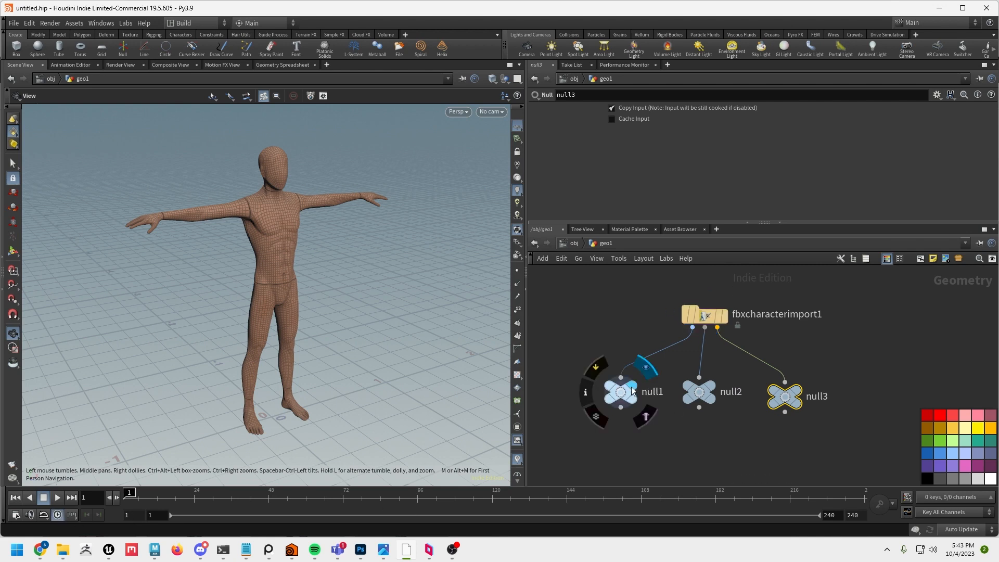
left_click(624, 388)
left_click_drag(314, 334, 305, 367)
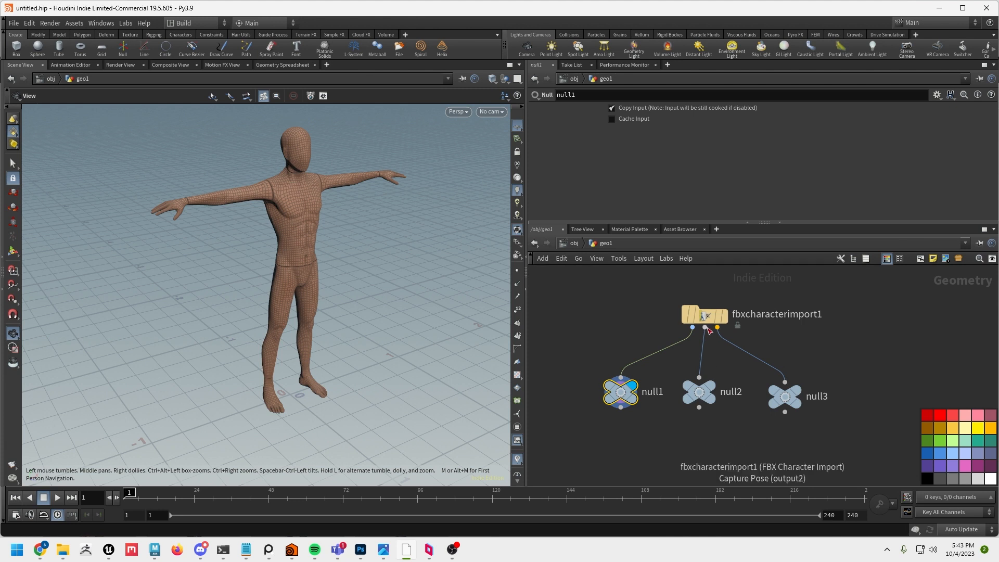
left_click(724, 392)
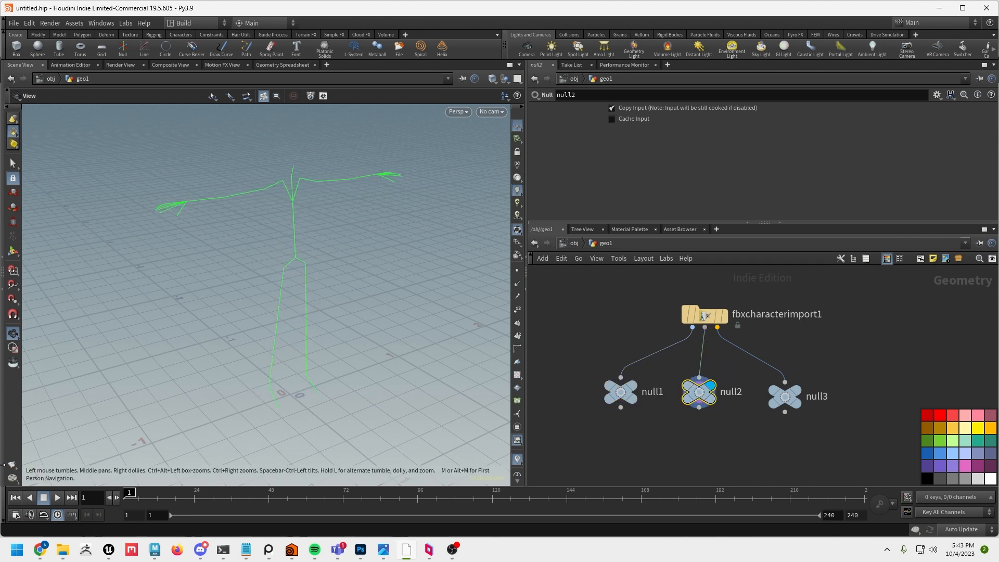
left_click(57, 500)
left_click(48, 500)
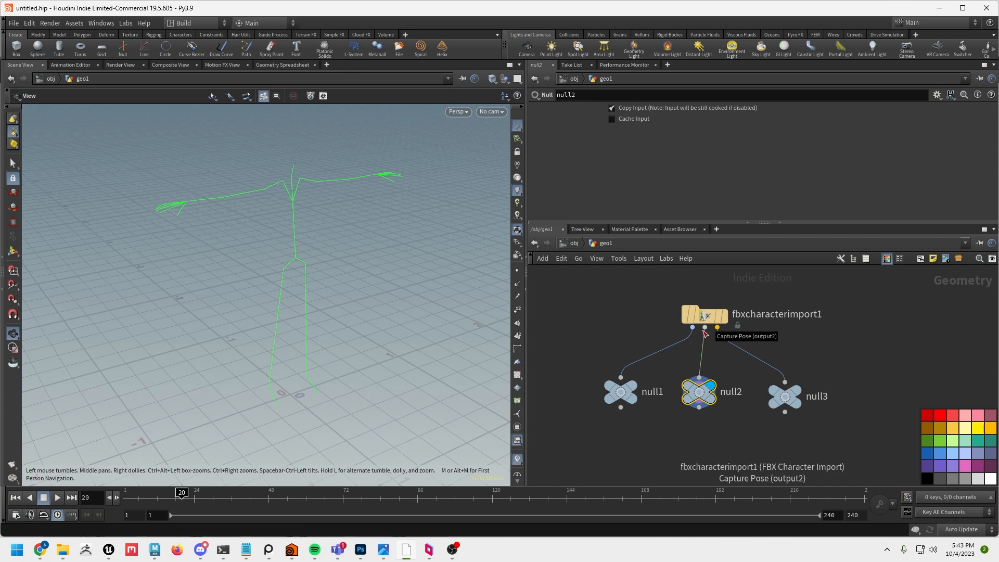
- Display the Null on the third output and play the timeline to examine the animated skeleton from several angles
left_click(797, 390)
left_click(788, 400)
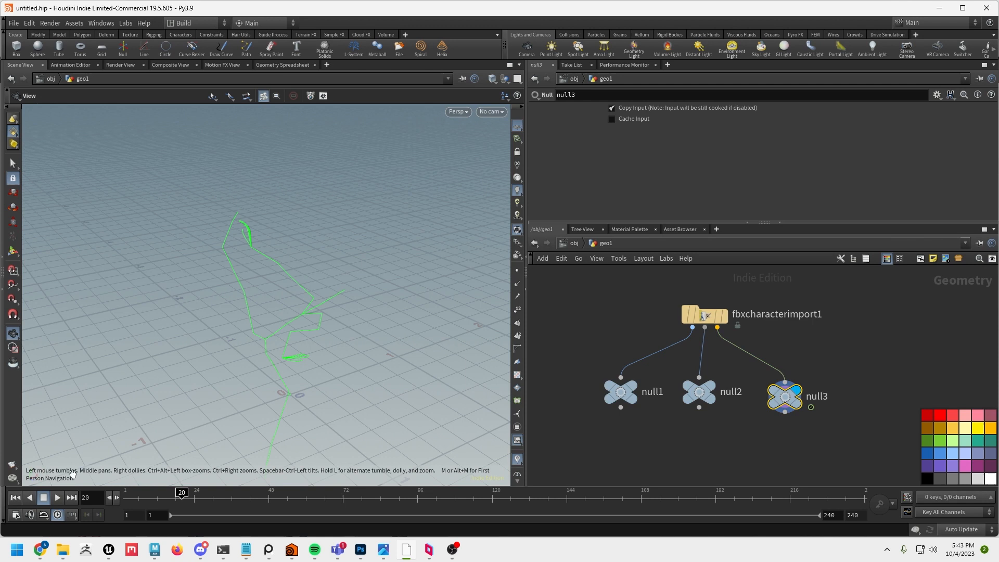
left_click(16, 498)
left_click(57, 497)
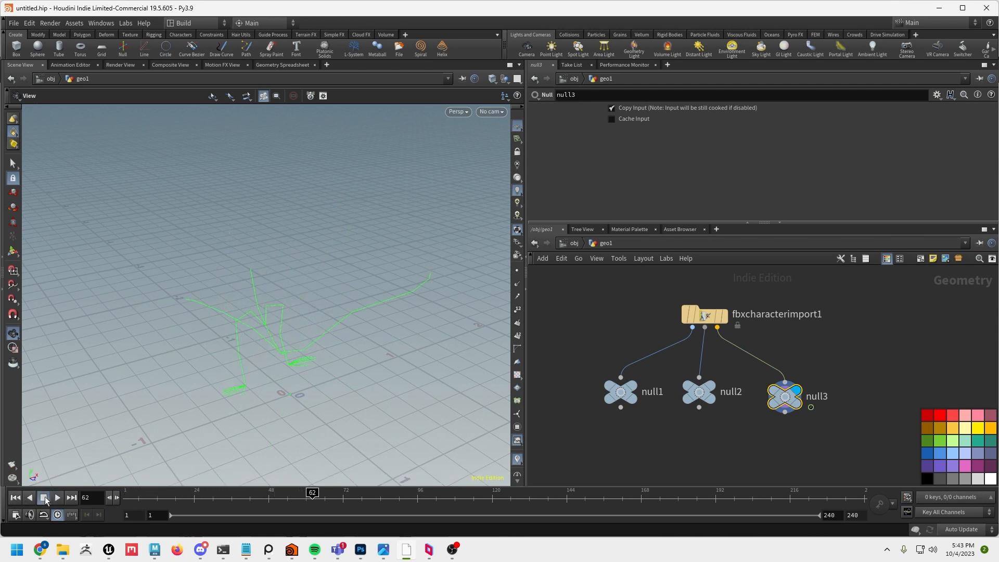
left_click(59, 499)
left_click_drag(334, 354, 304, 381)
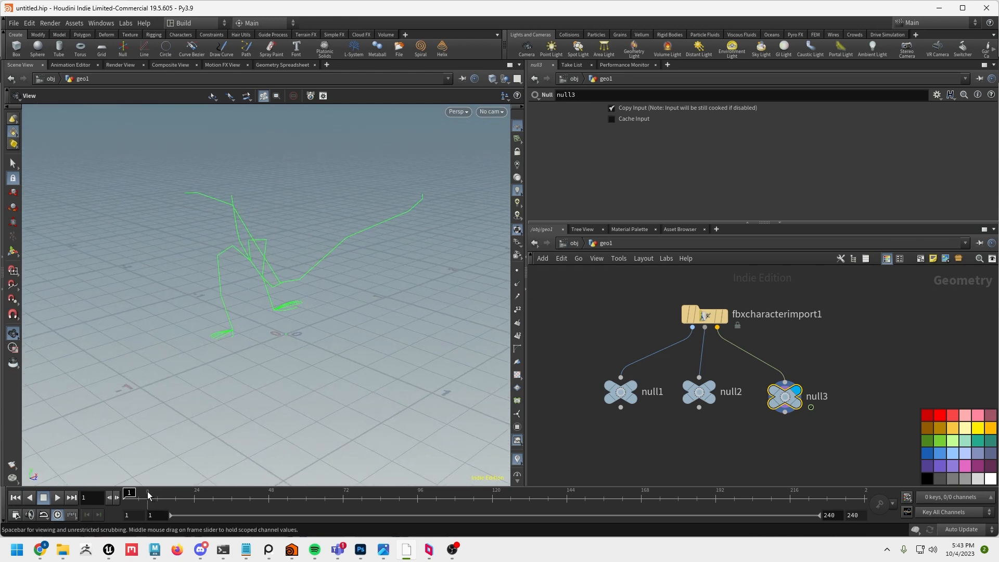
mouse_move(142, 494)
left_mouse_down()
mouse_move(194, 493)
mouse_move(128, 493)
left_mouse_up()
left_click_drag(319, 325, 286, 330)
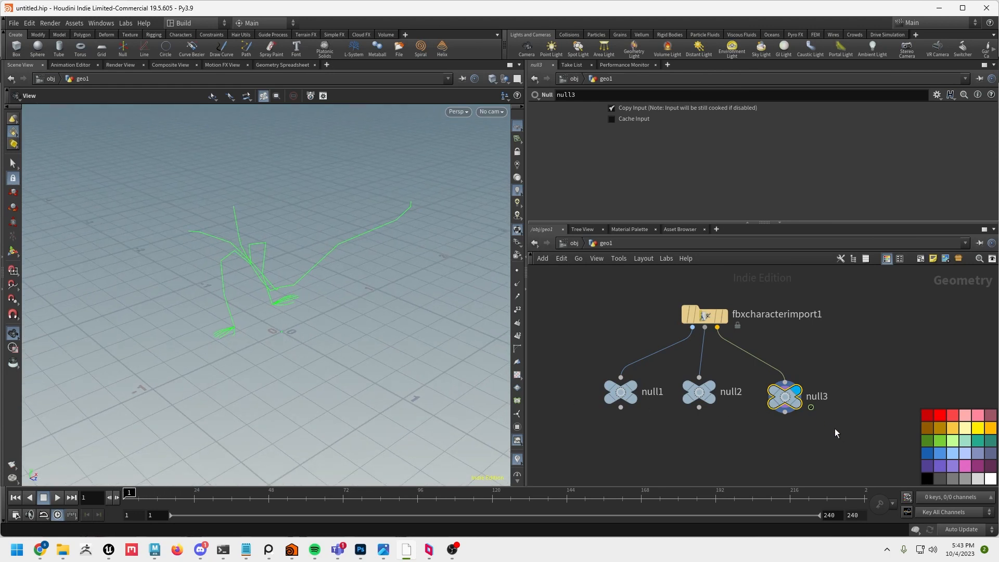
- Delete the three Null nodes and place a Bone Deform node below the FBX Character Import node
left_click_drag(836, 431, 573, 377)
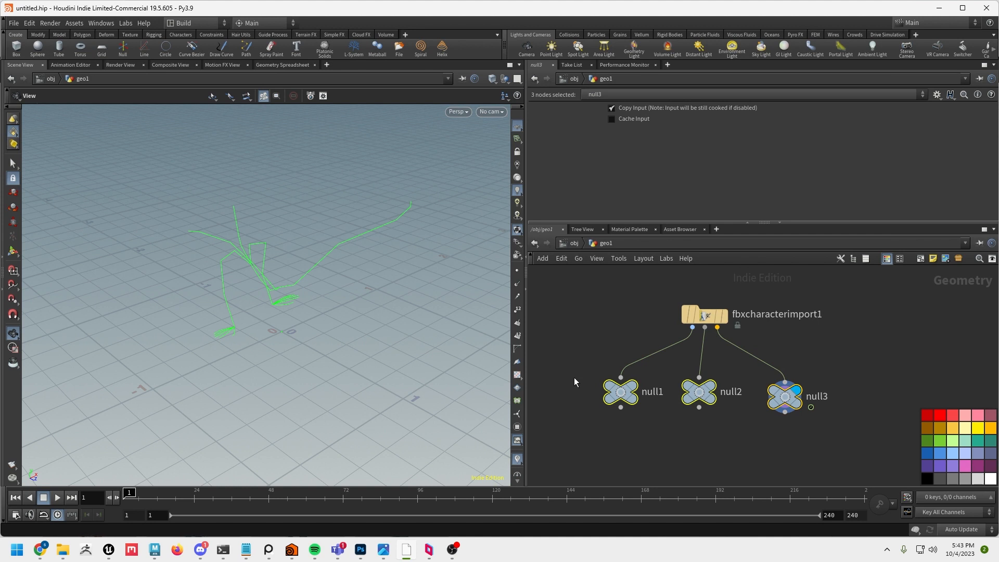
key("Delete")
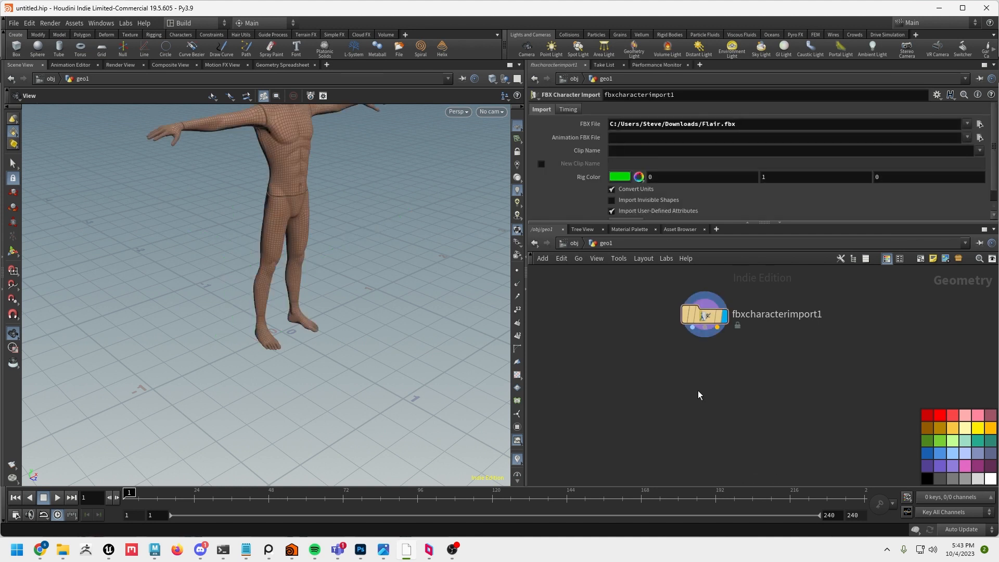
key("Tab")
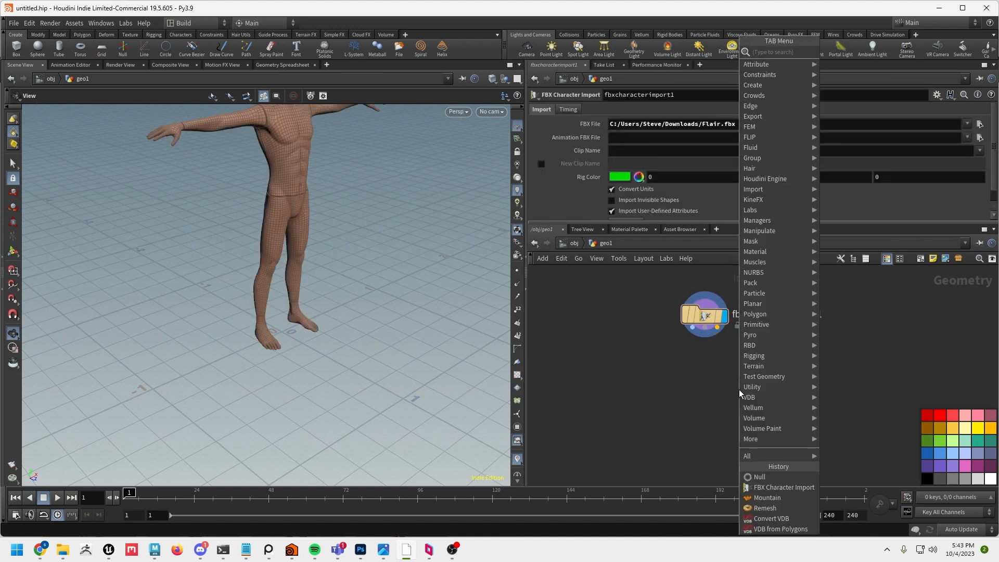
type("bone")
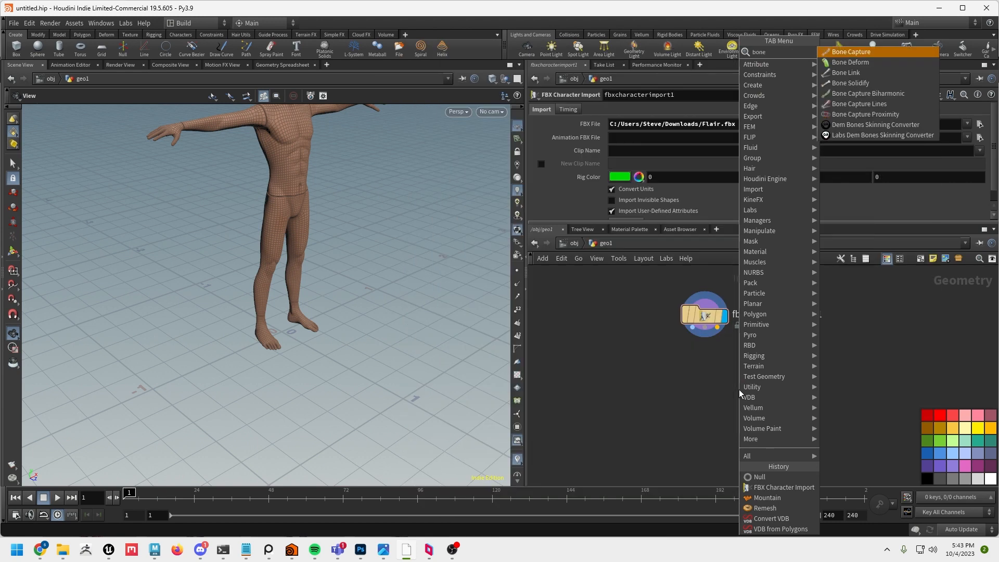
left_click(857, 64)
left_click(703, 391)
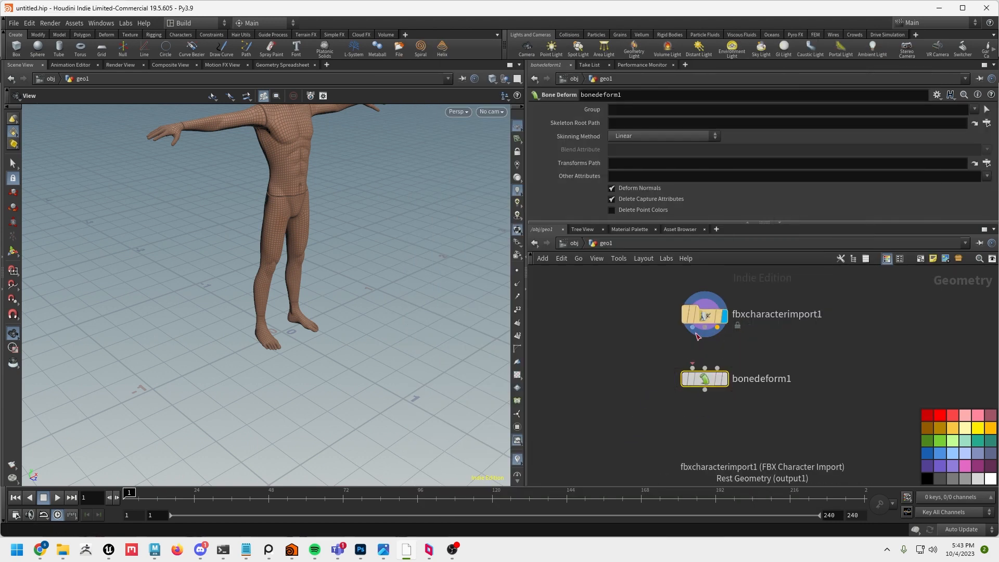
- Connect the three character import outputs to the matching Bone Deform inputs and play the deformed character
left_click(705, 328)
left_click_drag(705, 334, 723, 392)
left_click(725, 379)
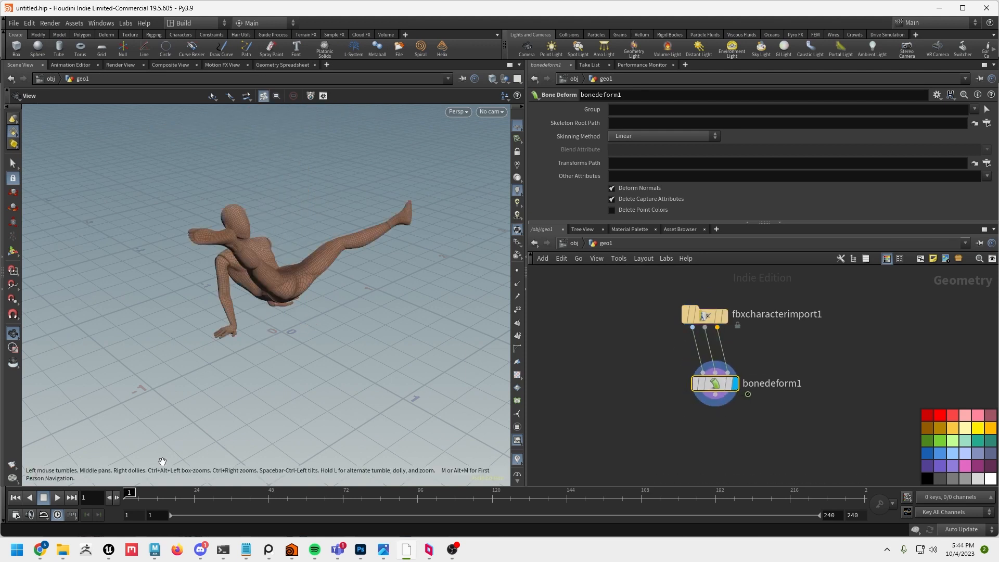
left_click(57, 497)
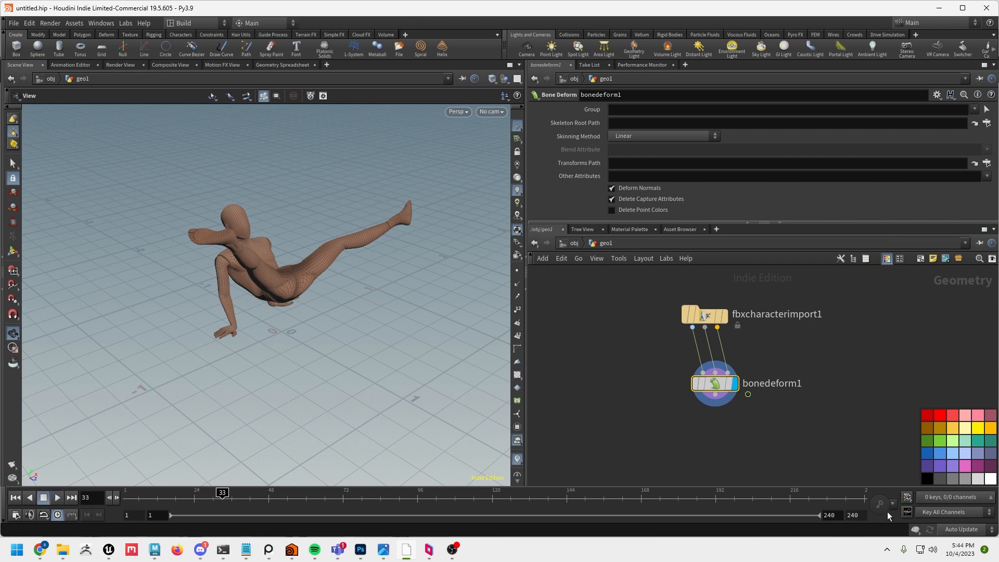
- Set the playback and global animation end frames to 30 and play the dance
type("30")
key("Return")
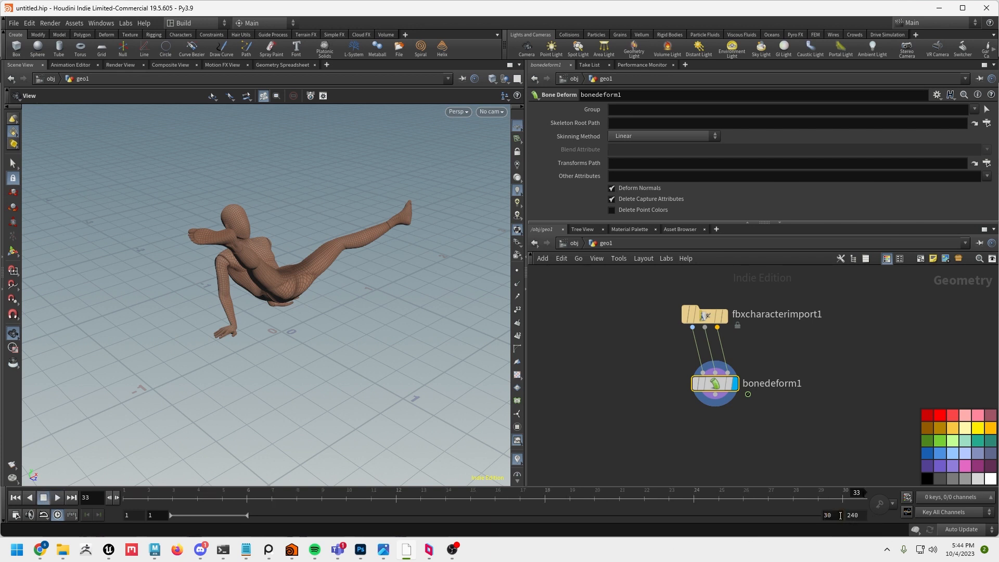
type("30")
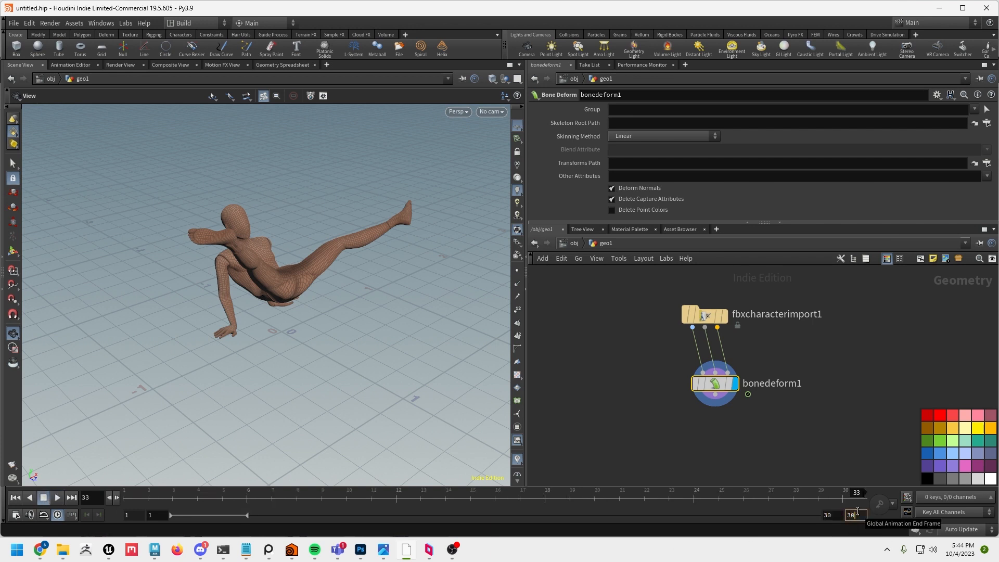
key("Return")
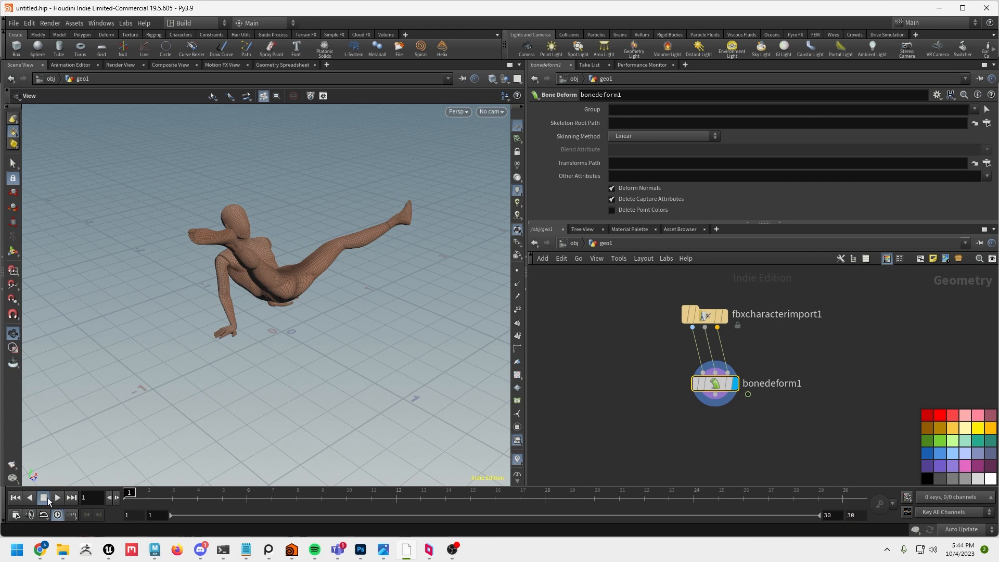
left_click(55, 499)
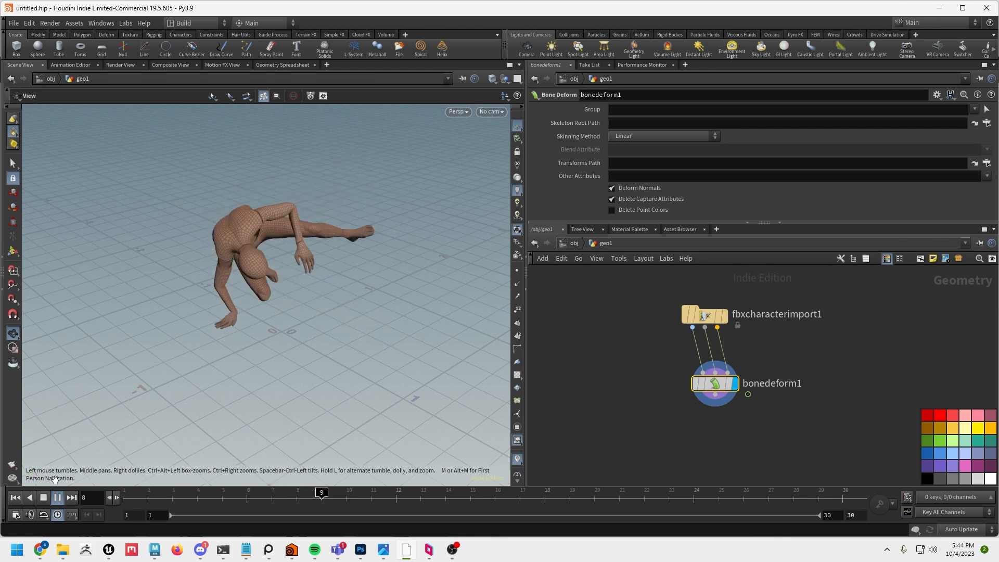
left_click(57, 498)
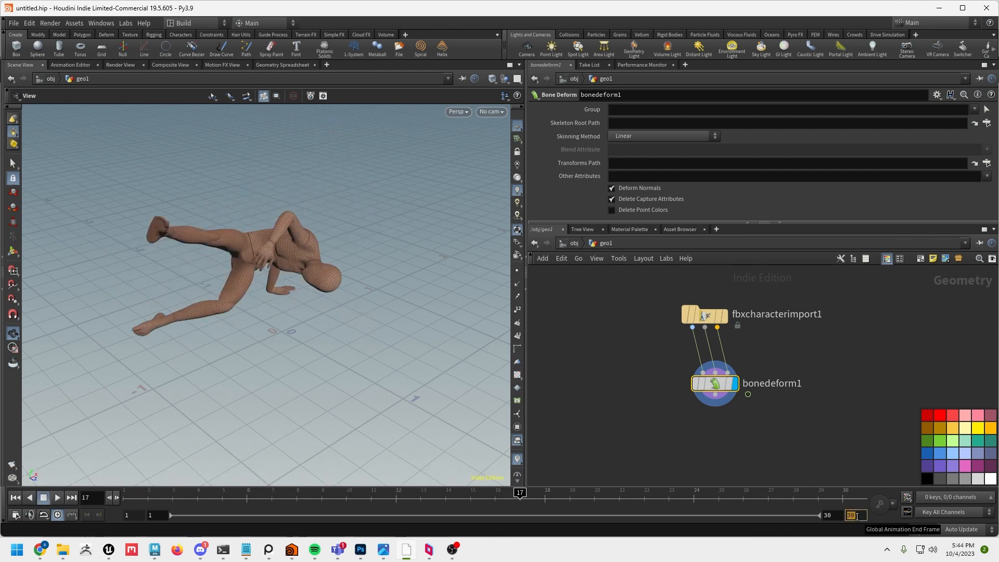
- Set the global animation end frame to 24 and play the dance from the first frame
key("Return")
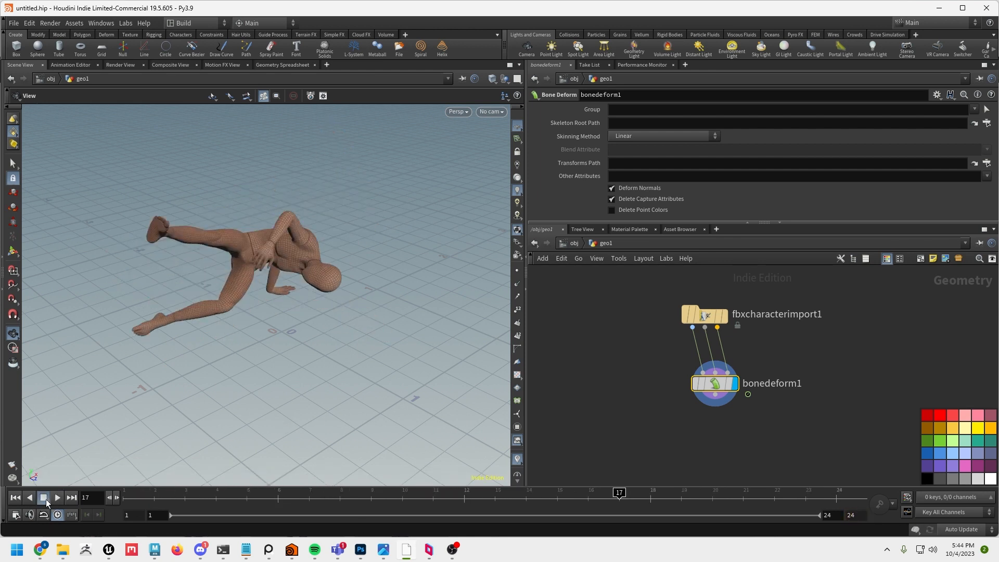
left_click(21, 498)
left_click(57, 498)
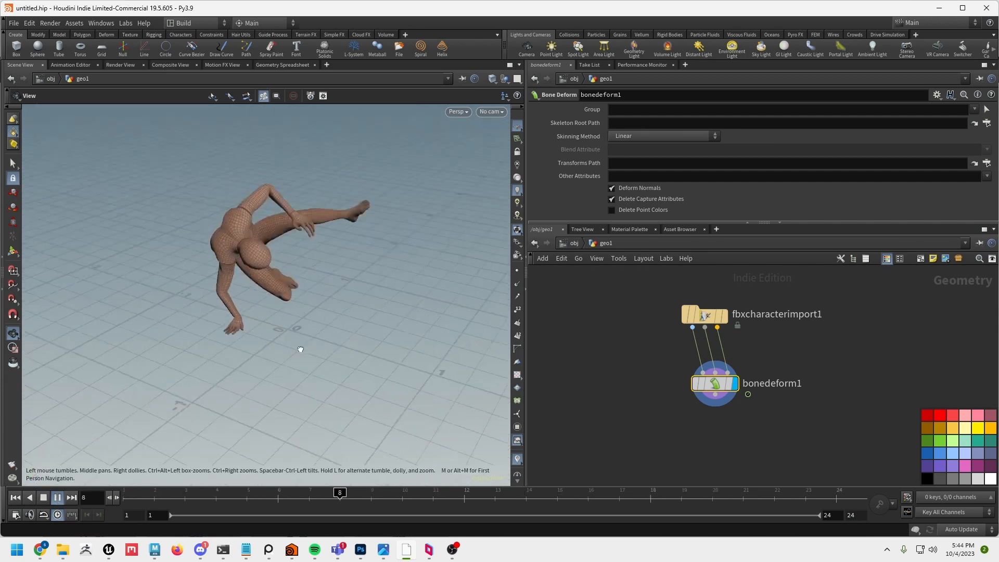
left_click(47, 498)
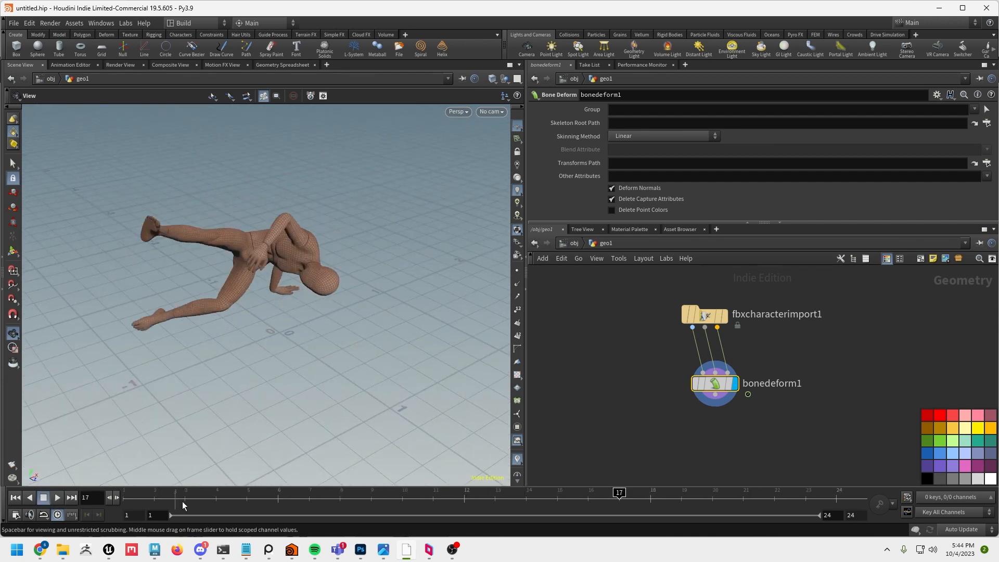
- Align the FBX Character Import node directly above Bone Deform and enlarge the network pane upward
middle_click_drag(810, 342, 844, 344)
left_click_drag(742, 322, 753, 322)
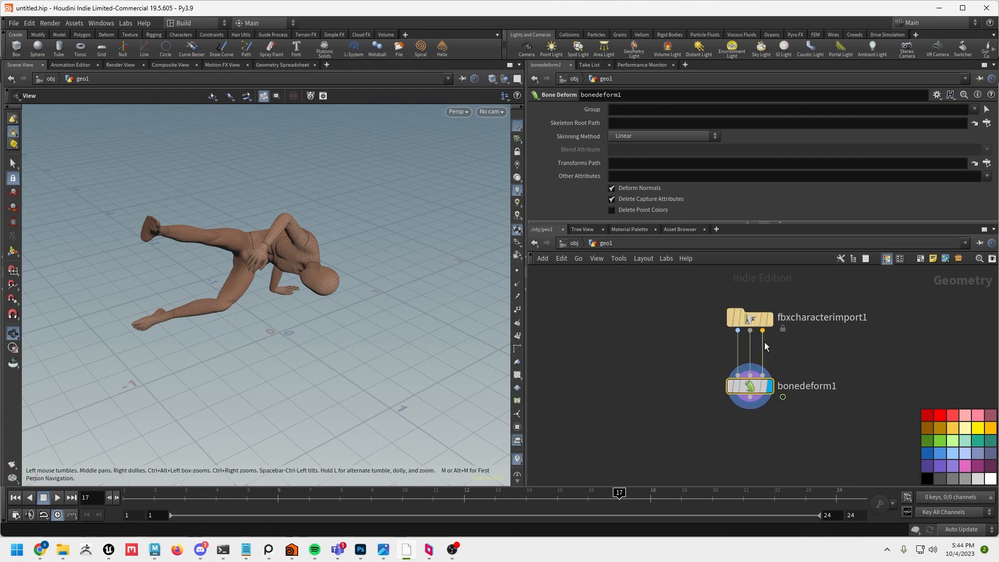
left_click_drag(832, 223, 834, 192)
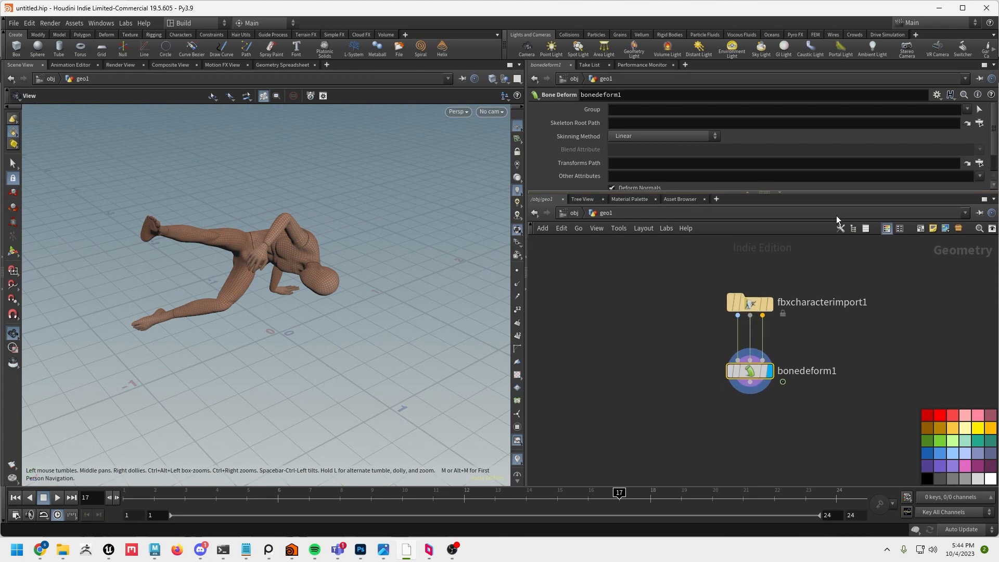
scroll(844, 430, "down", 2)
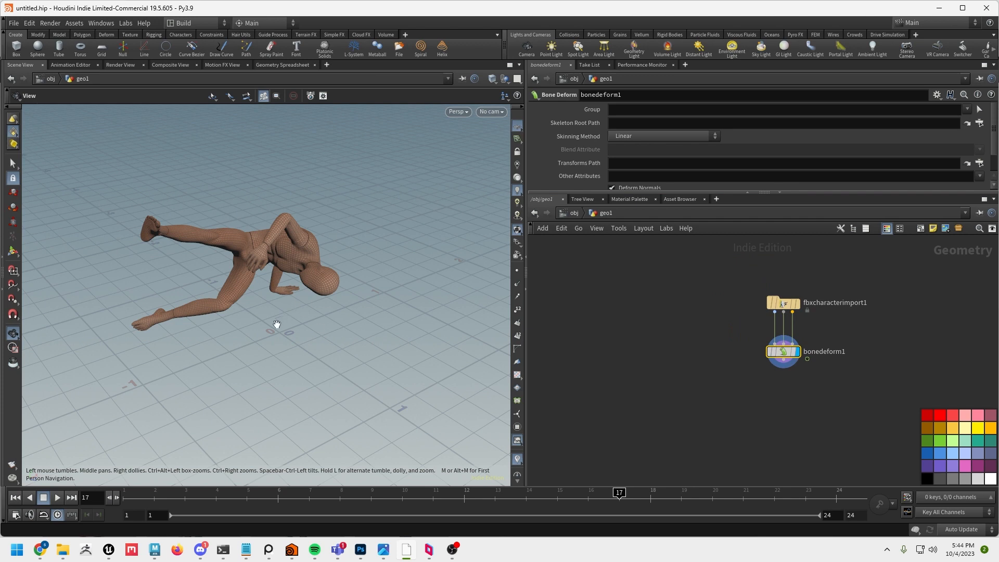
left_click_drag(277, 324, 303, 326)
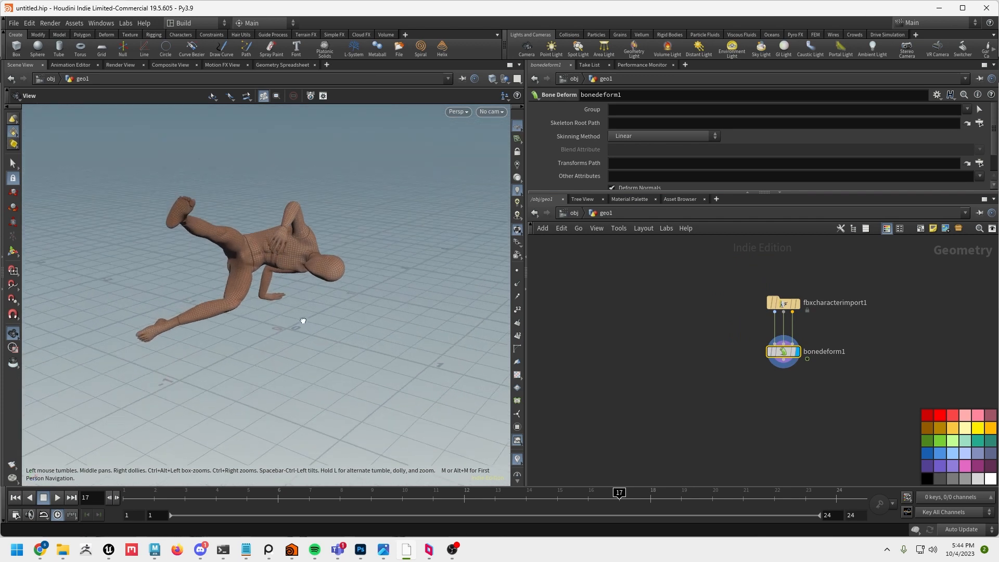
left_click_drag(288, 282, 323, 299)
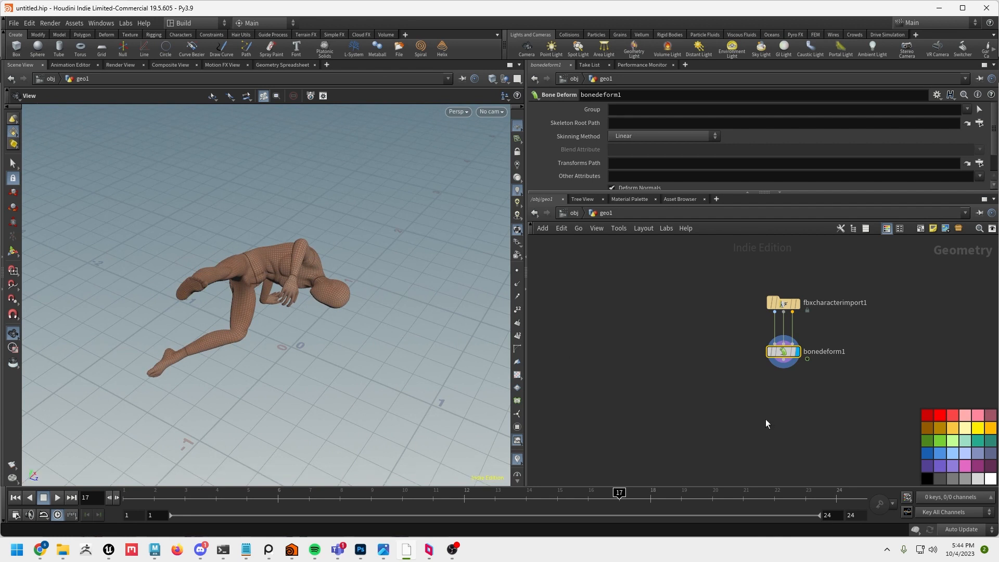
- Add a Scatter node beside Bone Deform, connect it to the character import's rest geometry output and display it
middle_click_drag(768, 387, 794, 368)
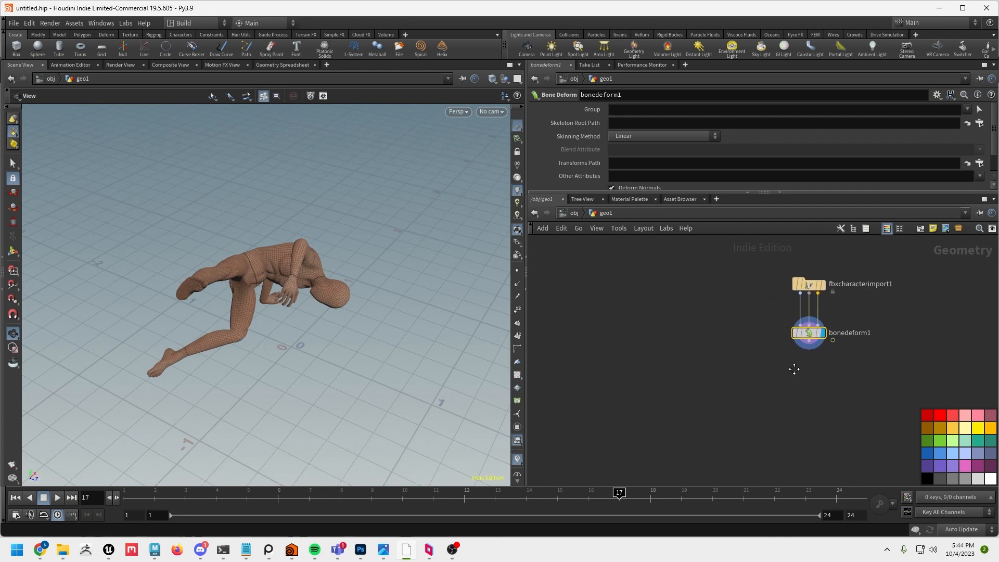
key("Tab")
type("sc")
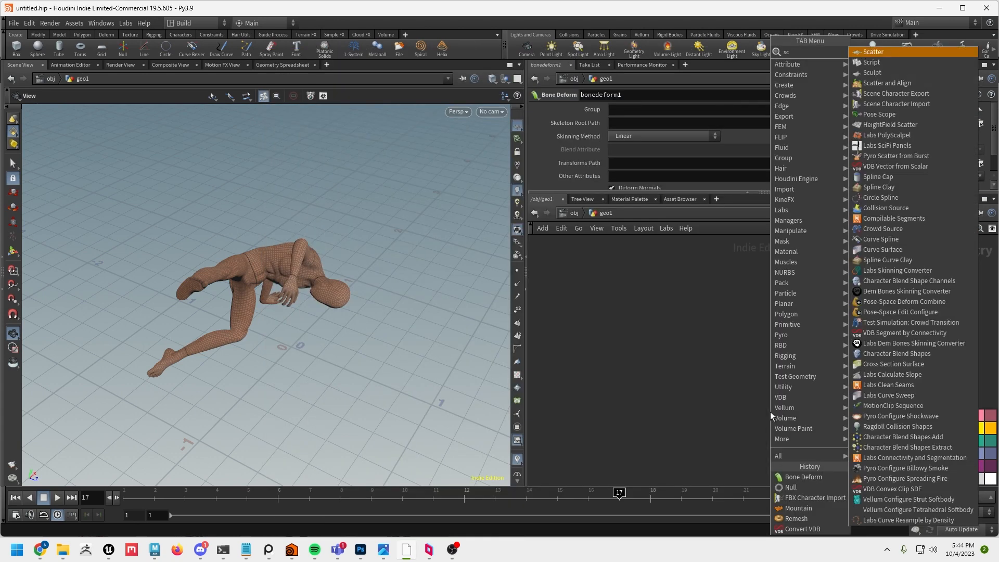
left_click(892, 52)
left_click(709, 343)
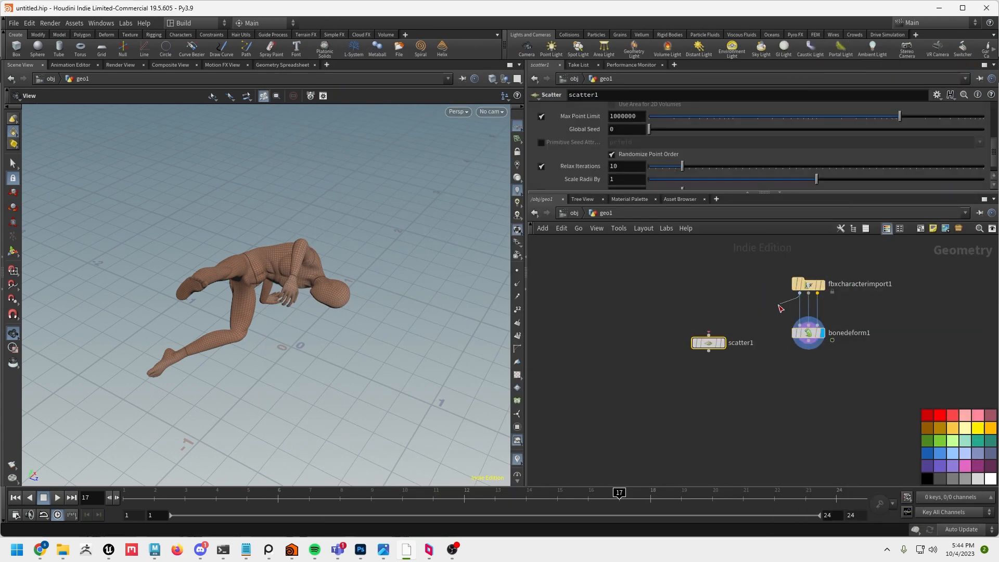
left_click_drag(800, 293, 713, 343)
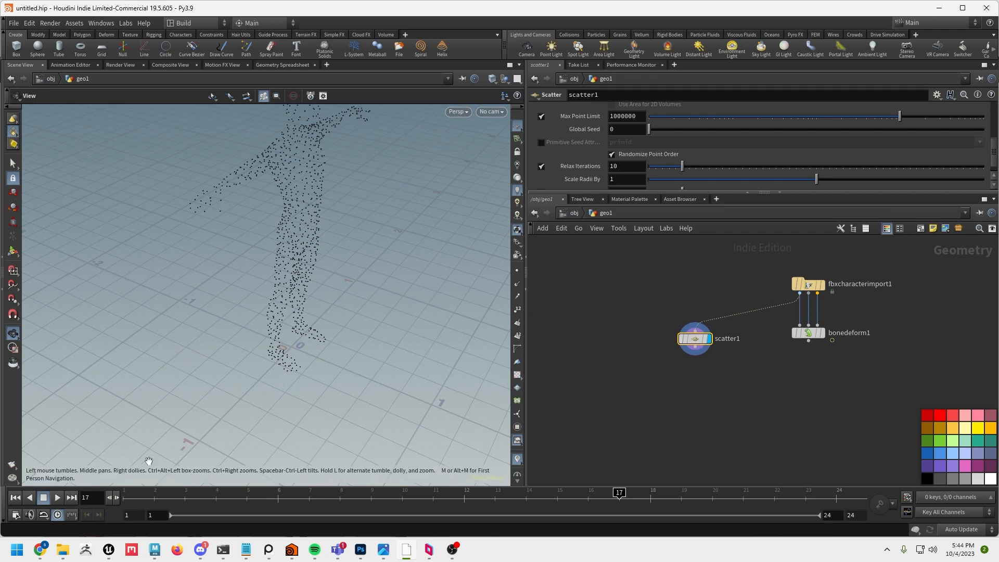
- Play the timeline and turn on point numbers to examine the numbering of the scattered points up close
left_click(58, 497)
left_click(517, 309)
scroll(446, 379, "up", 8)
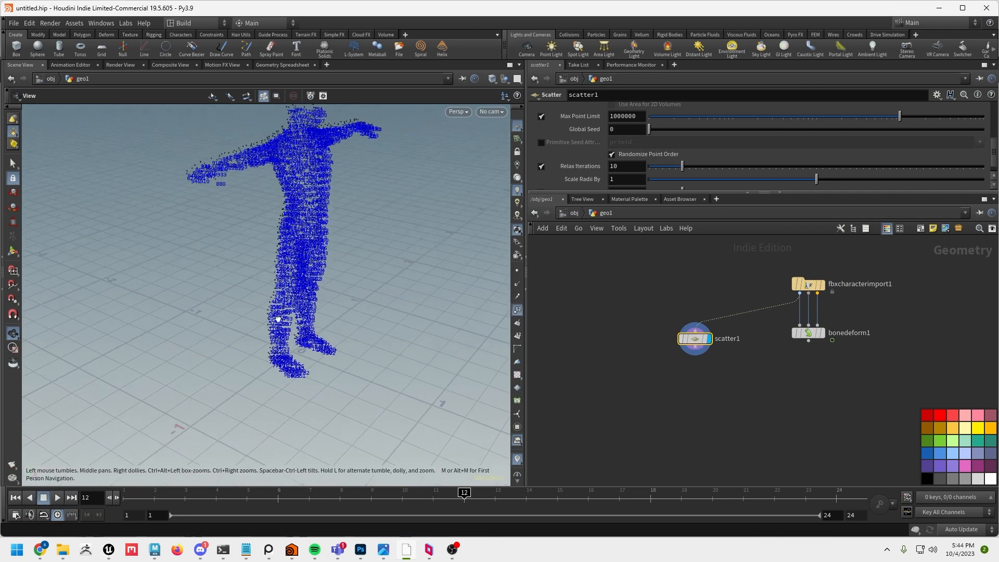
scroll(316, 387, "up", 4)
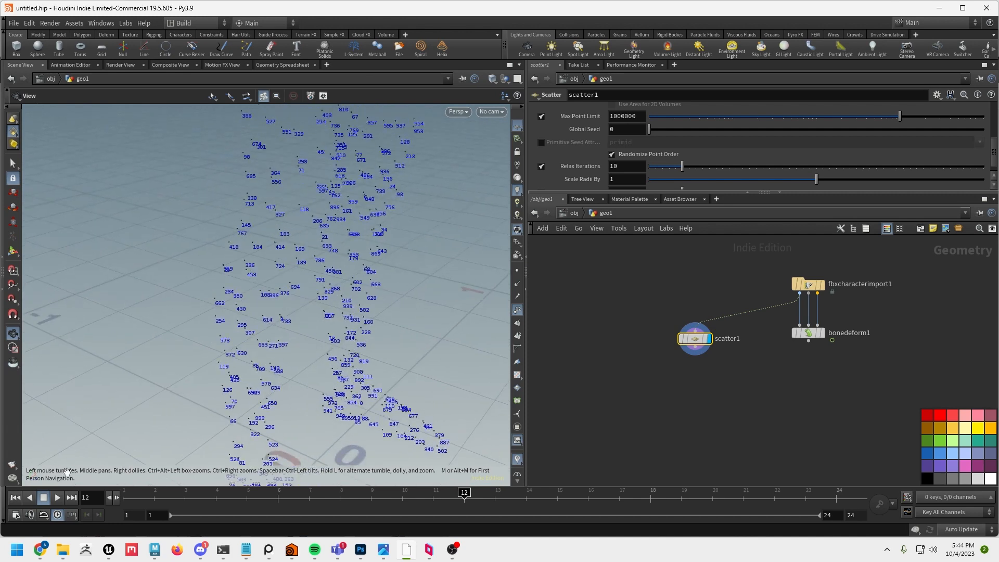
- Duplicate the Scatter node below Bone Deform, connect it to Bone Deform's output and display it at frame 21
left_click(59, 497)
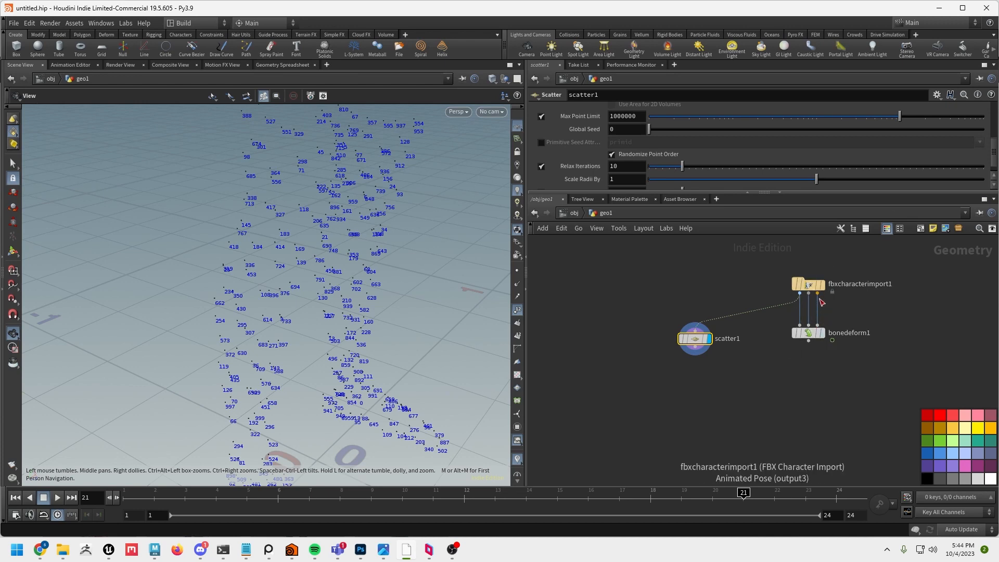
left_click_drag(700, 344, 827, 405, "alt")
left_click_drag(823, 394, 809, 341)
key("h")
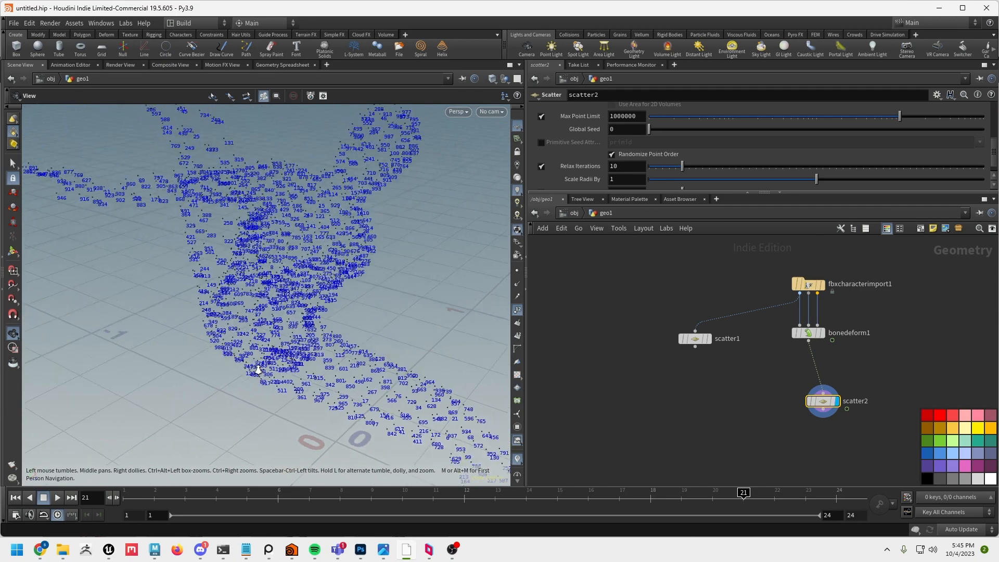
- Play the animation and scrub back to frame 6 to examine the point numbering on the deformed character up close
left_click(21, 498)
left_click(57, 498)
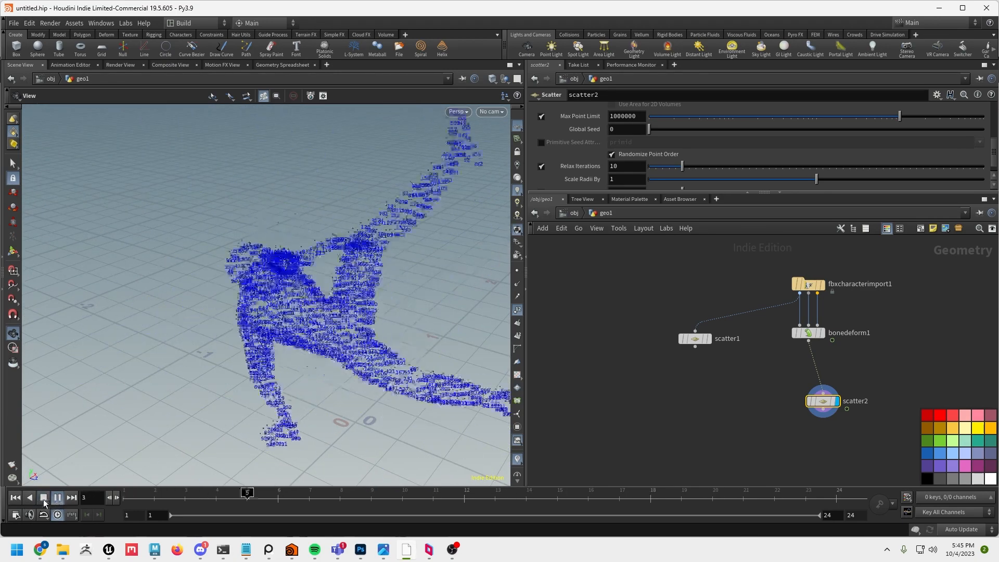
left_click(43, 499)
right_click_drag(145, 408, 468, 400)
middle_click_drag(468, 399, 207, 311)
right_click_drag(206, 311, 388, 391)
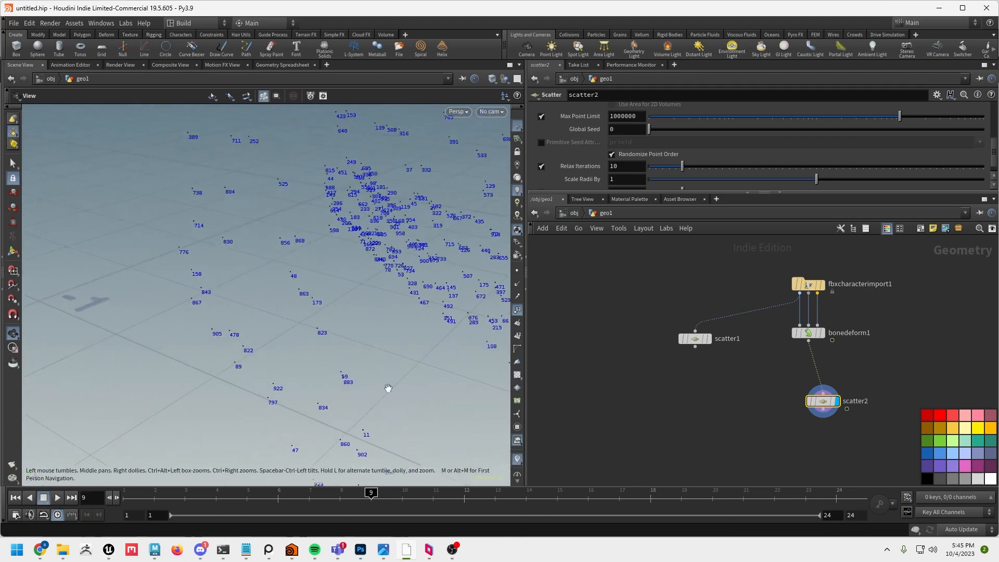
left_click_drag(375, 496, 278, 496)
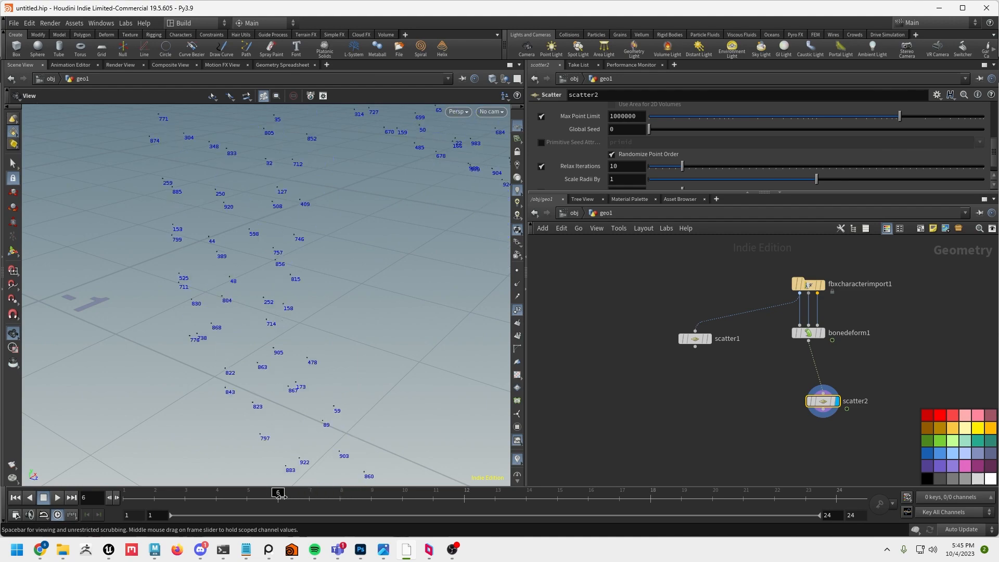
right_click_drag(408, 335, 255, 331)
middle_click_drag(266, 331, 206, 331)
left_click_drag(301, 365, 266, 351)
middle_click_drag(266, 350, 250, 402)
left_click_drag(250, 402, 280, 375)
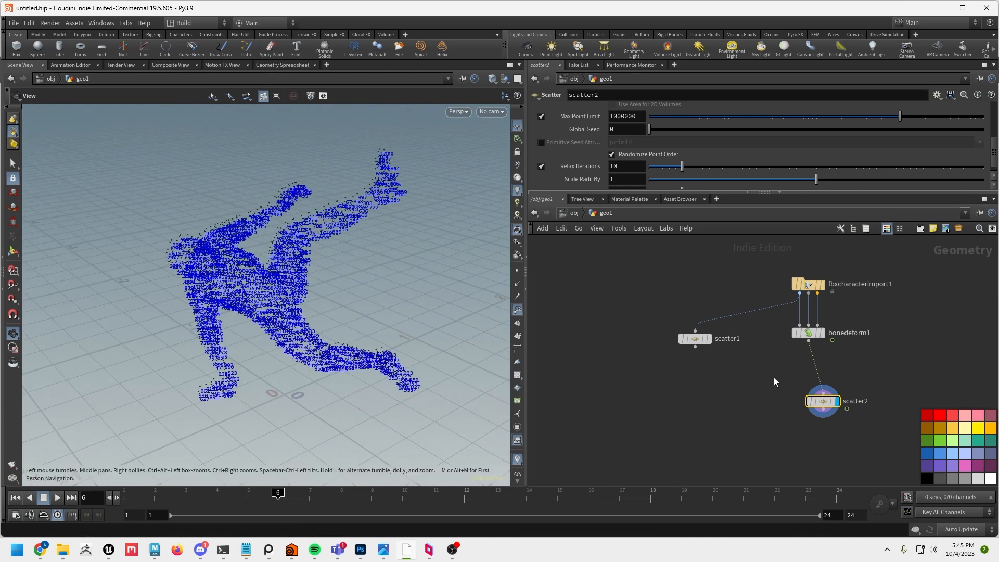
- Delete the Scatter node connected under Bone Deform and turn off the point numbers in the viewport
key("Delete")
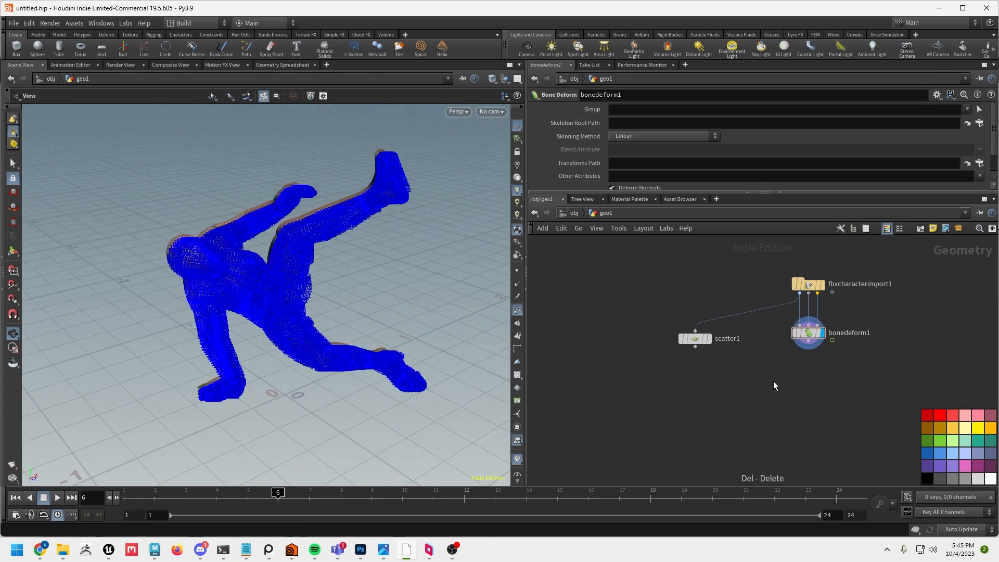
left_click(517, 317)
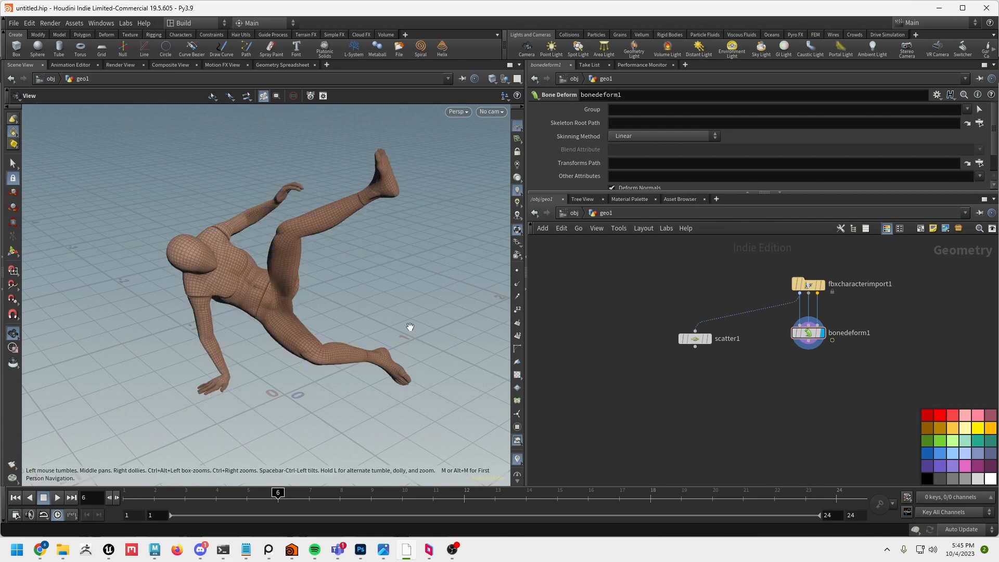
left_click_drag(408, 328, 368, 312)
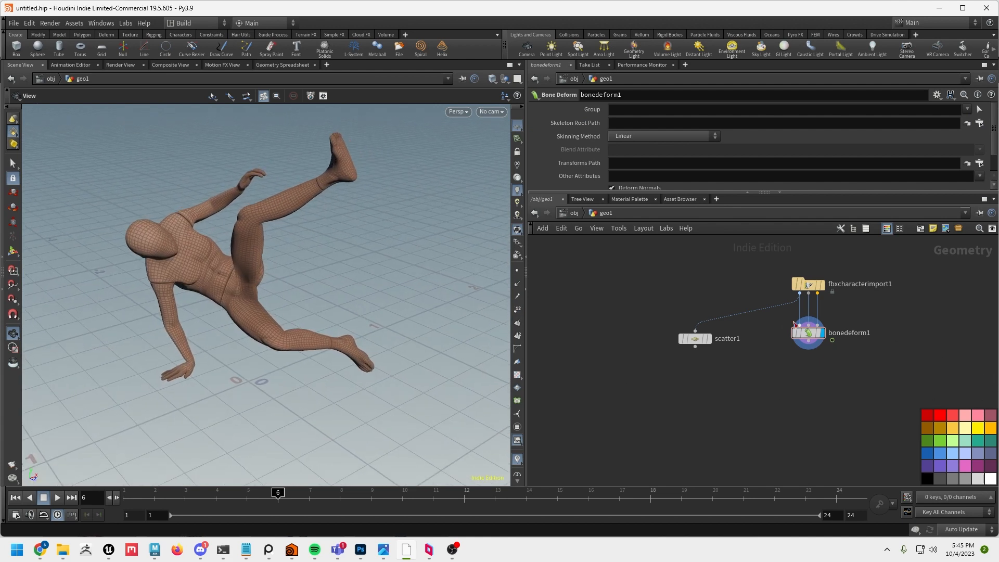
- Move Bone Deform aside and add a Point Deform node directly below the FBX Character Import node
left_click_drag(803, 333, 888, 333)
key("Tab")
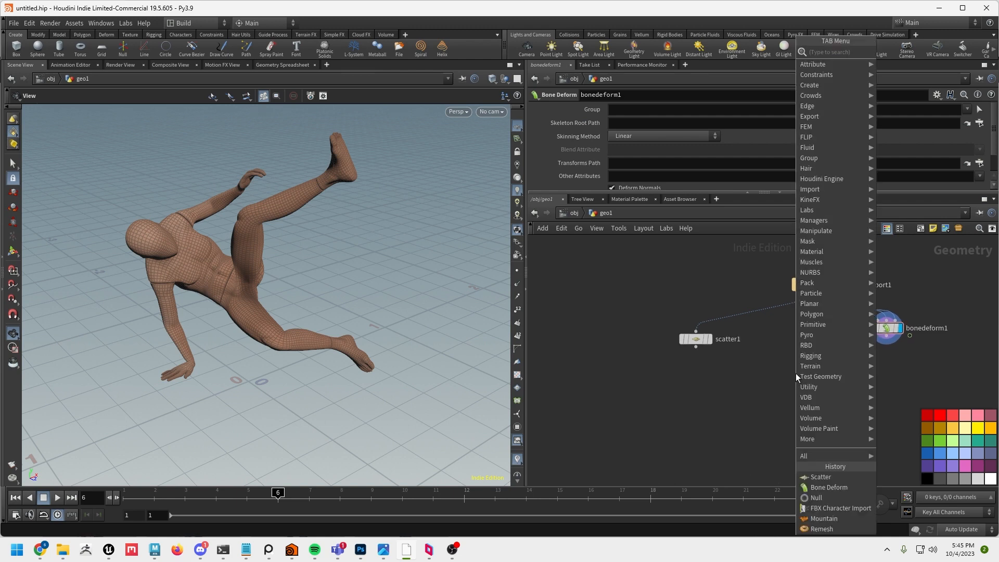
type("poi")
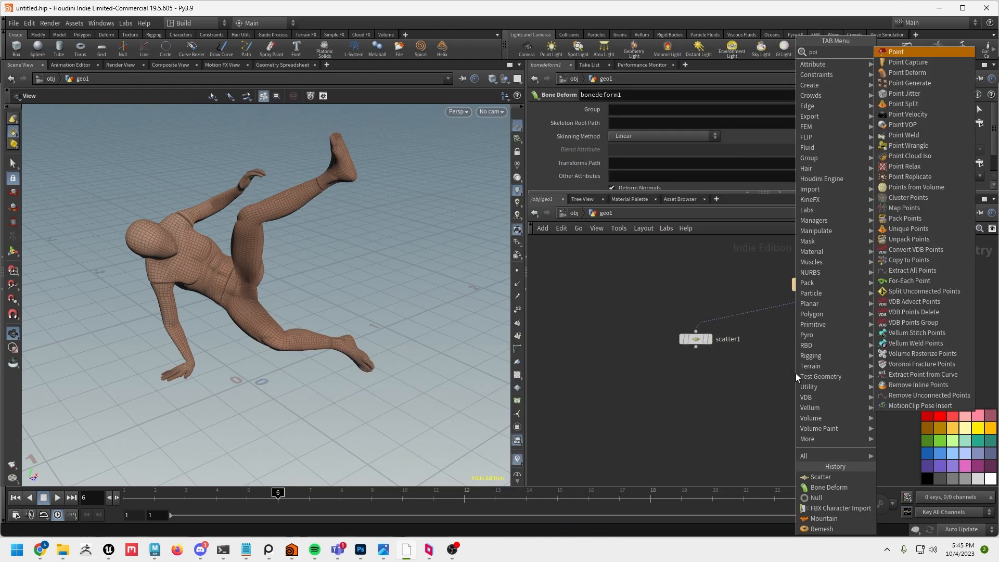
left_click(901, 73)
left_click(806, 400)
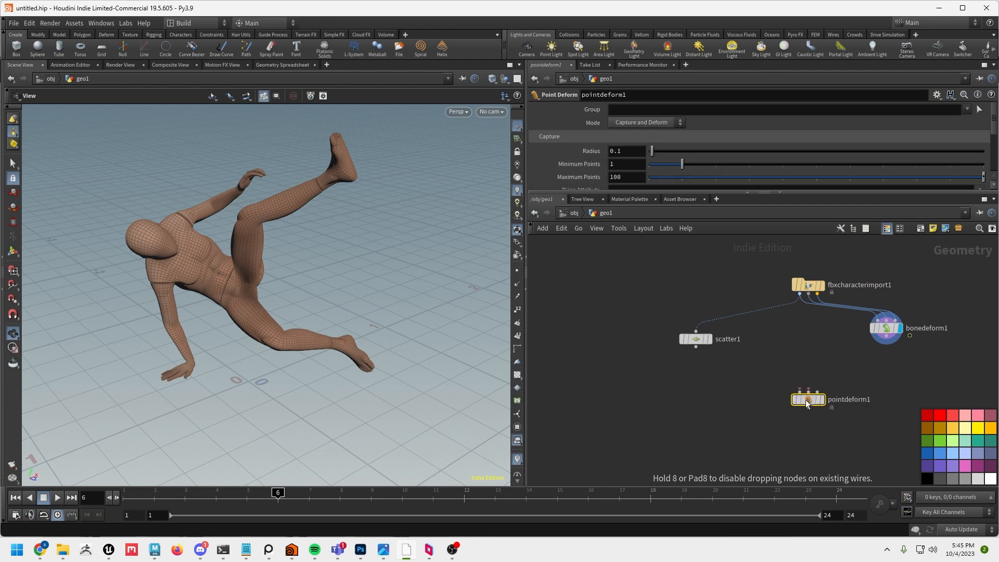
left_click_drag(815, 404, 808, 405)
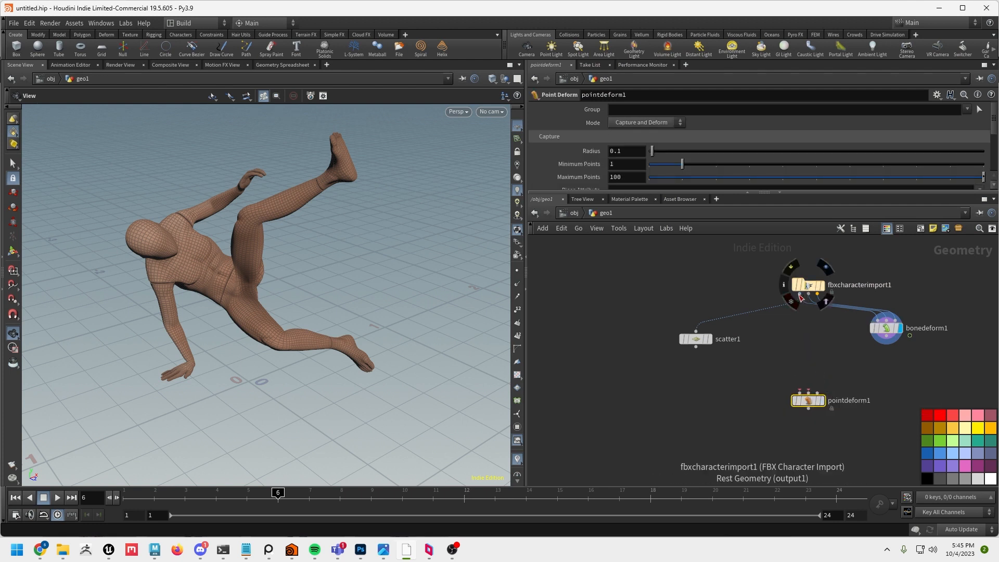
left_click_drag(800, 294, 800, 387)
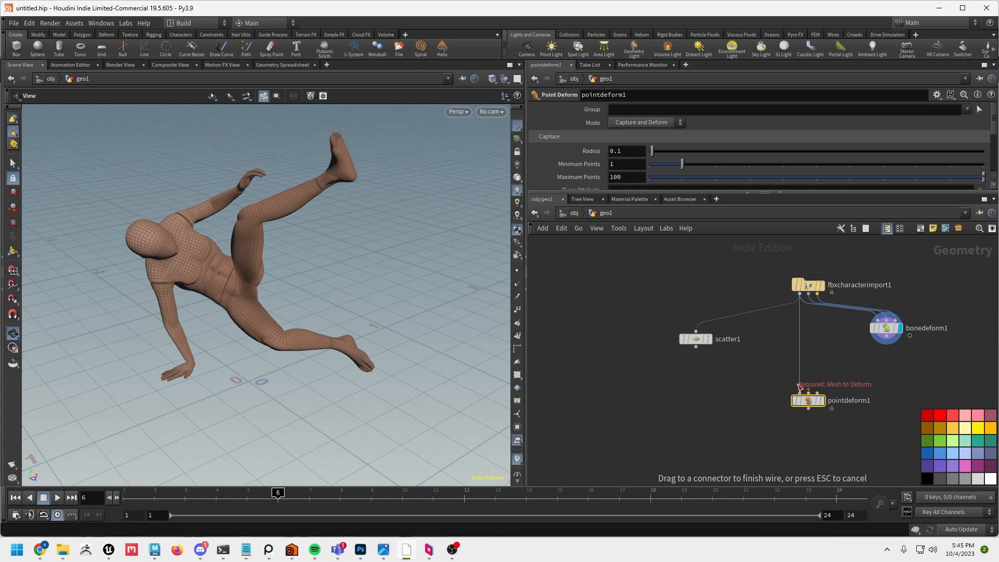
left_click_drag(798, 348, 790, 353)
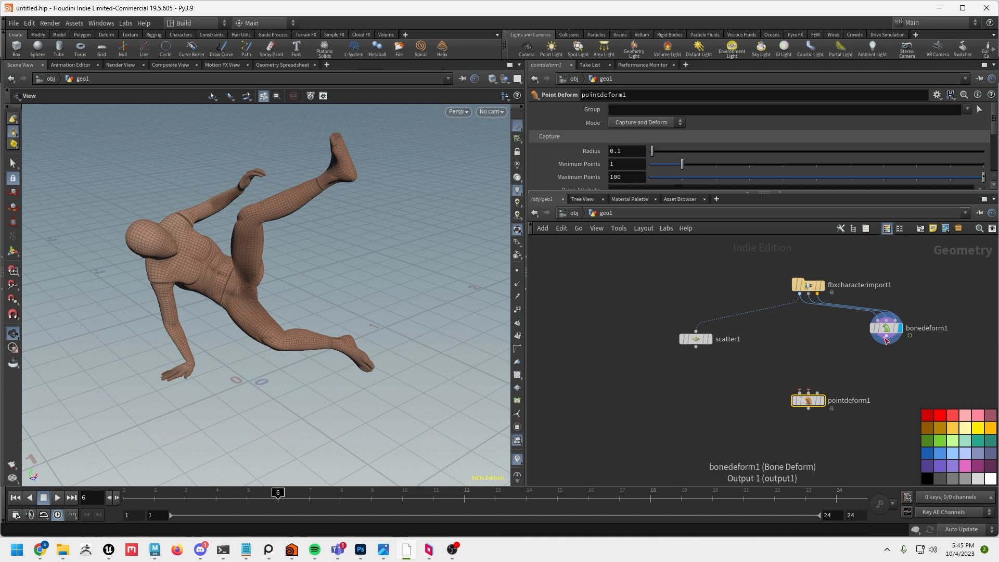
left_click_drag(886, 344, 876, 373)
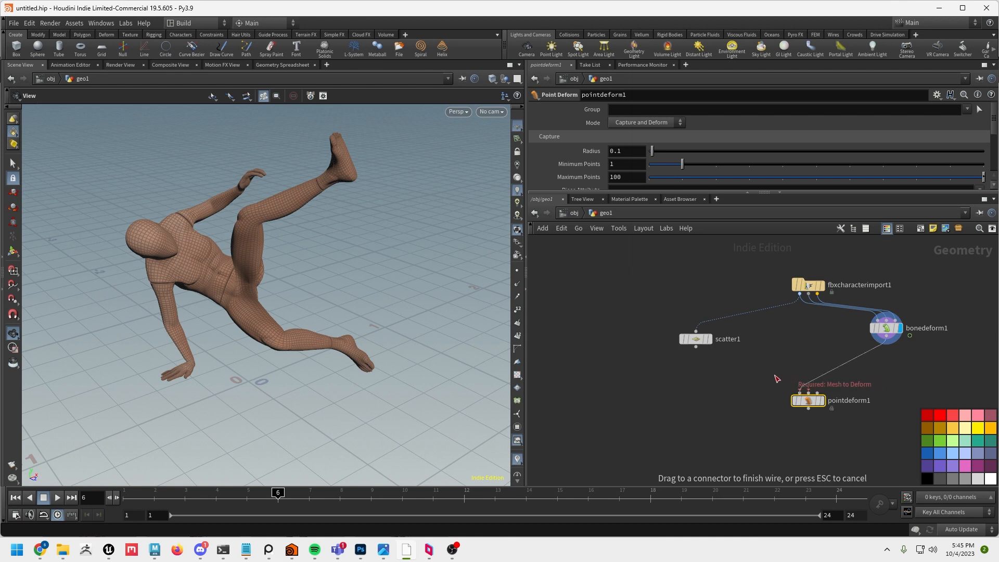
left_click_drag(874, 363, 876, 364)
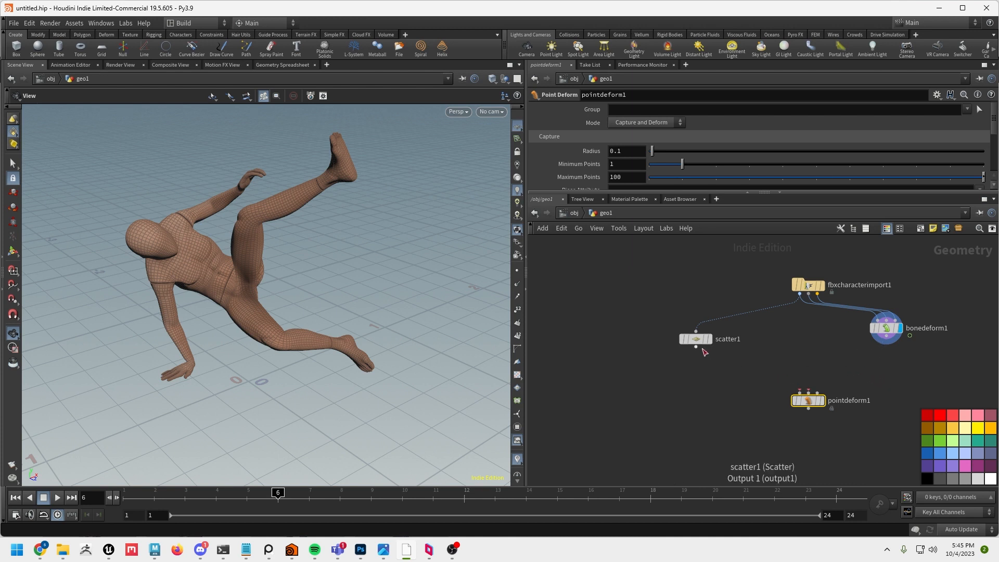
- Connect the Scatter node to Point Deform's mesh-to-deform input and display the scattered points in the rest pose
left_click_drag(696, 346, 799, 393)
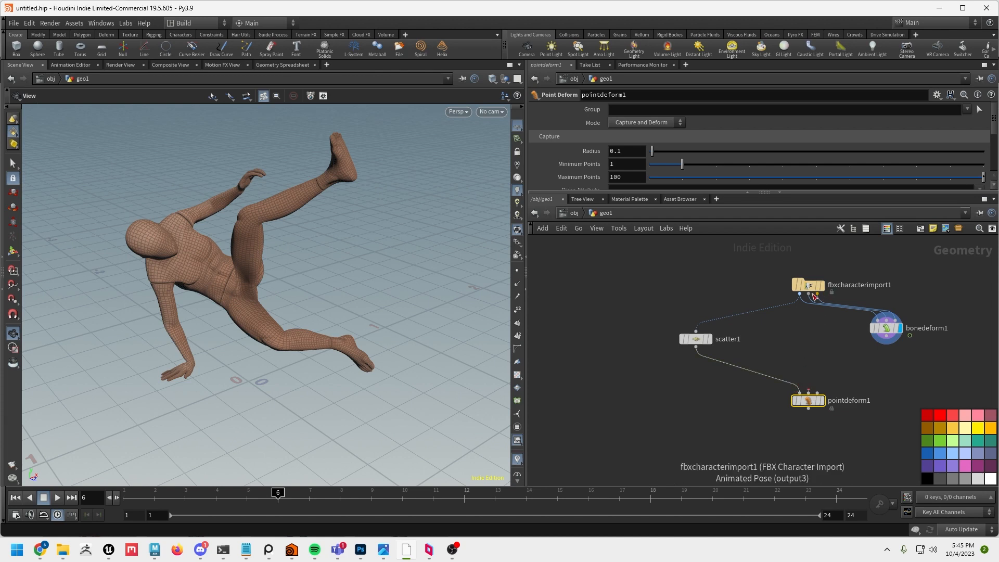
left_click(709, 339)
right_click_drag(382, 327, 304, 292)
middle_click_drag(304, 293, 323, 339)
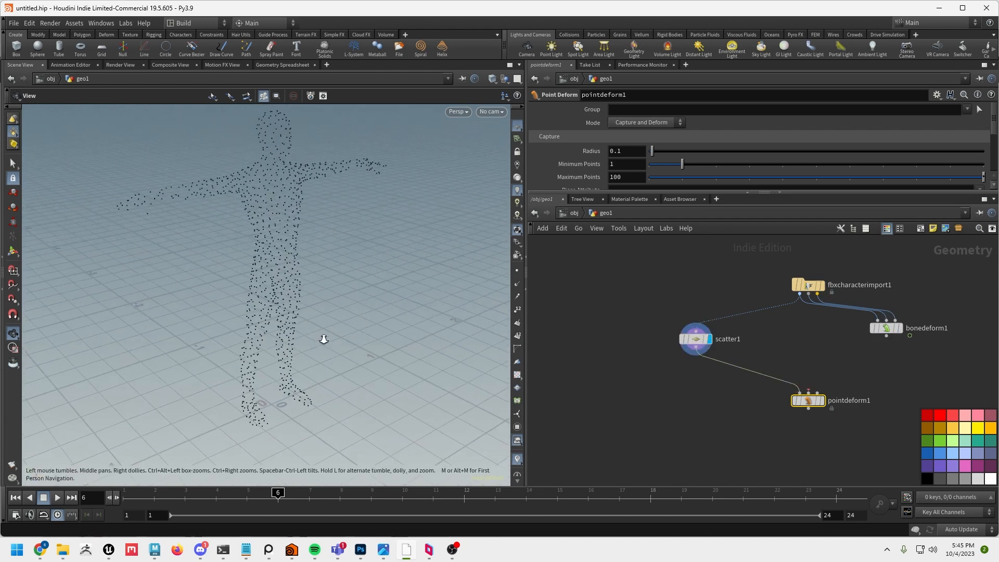
right_click_drag(323, 340, 289, 355)
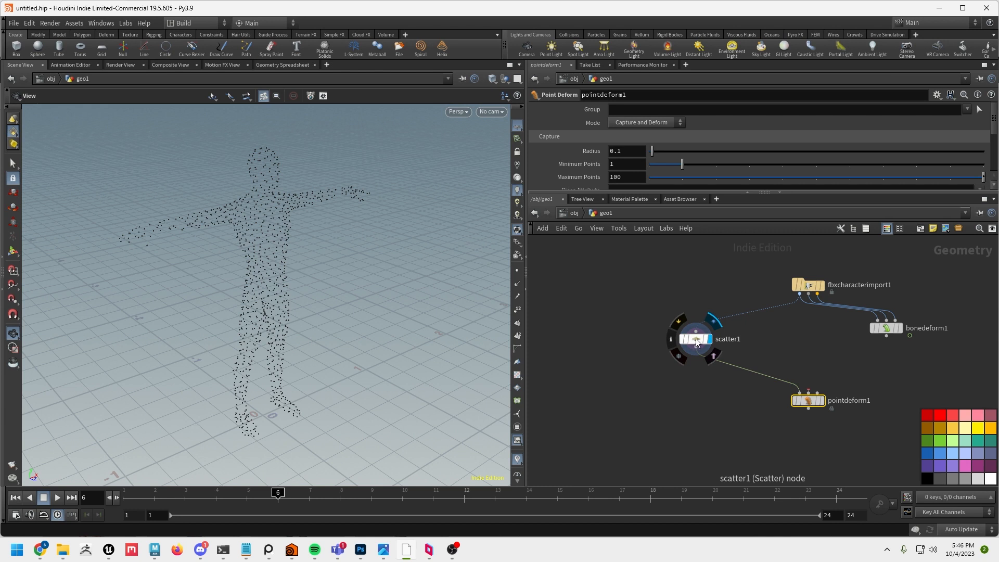
left_click_drag(696, 353, 804, 394)
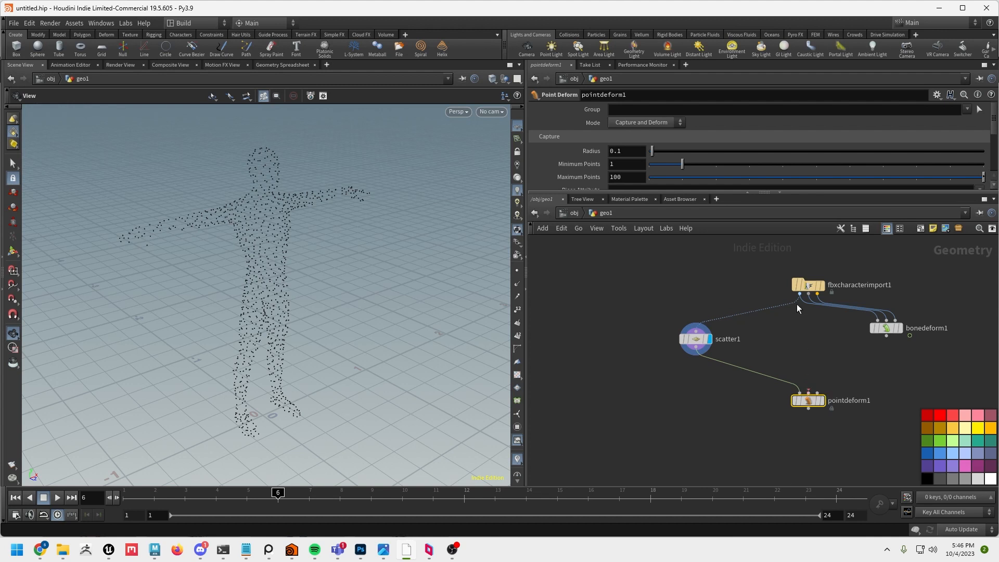
- Connect the character's rest geometry to Point Deform's second input and Bone Deform to its third, and display Point Deform
left_click_drag(800, 295, 809, 394)
left_click_drag(887, 337, 818, 394)
left_click(822, 401)
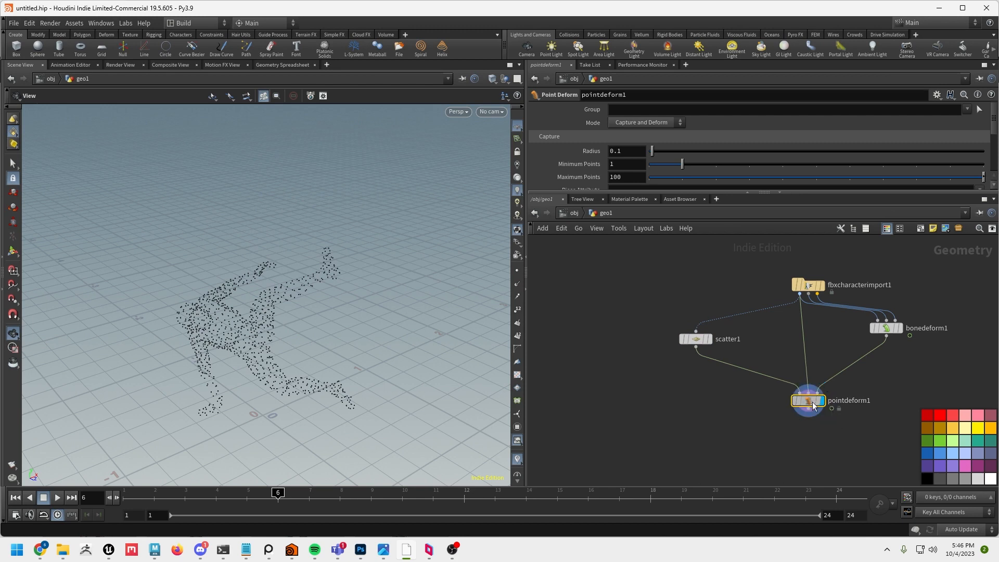
- Play and scrub the timeline to examine how the scattered points follow the dance, ending on frame 1
left_click_drag(306, 370, 225, 404)
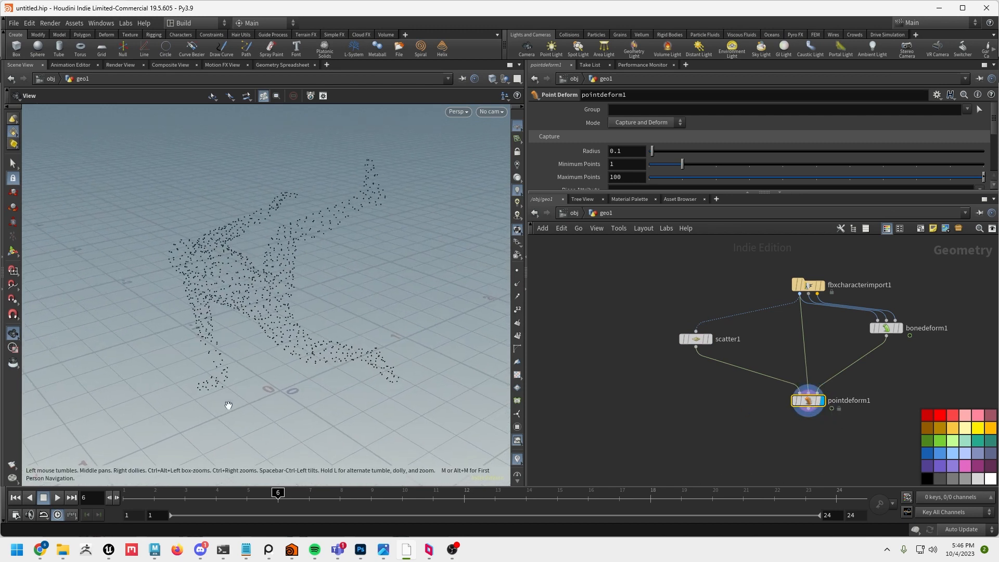
left_click(57, 497)
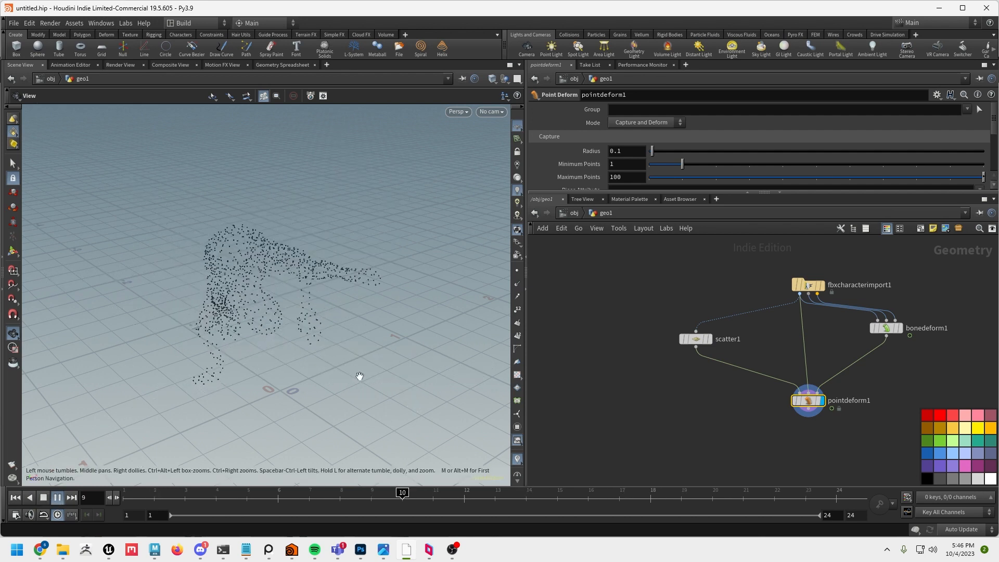
left_click_drag(357, 375, 292, 363)
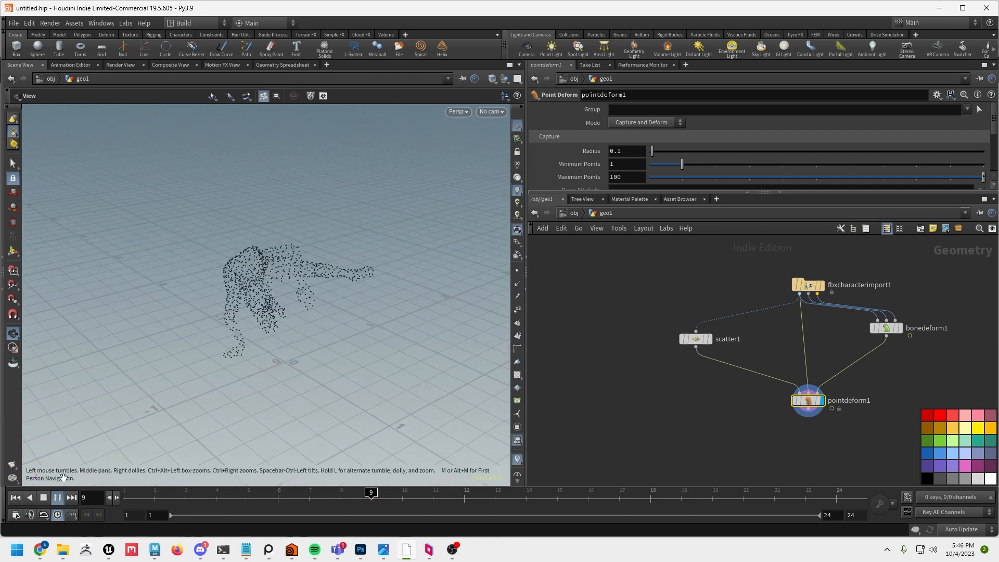
left_click(46, 500)
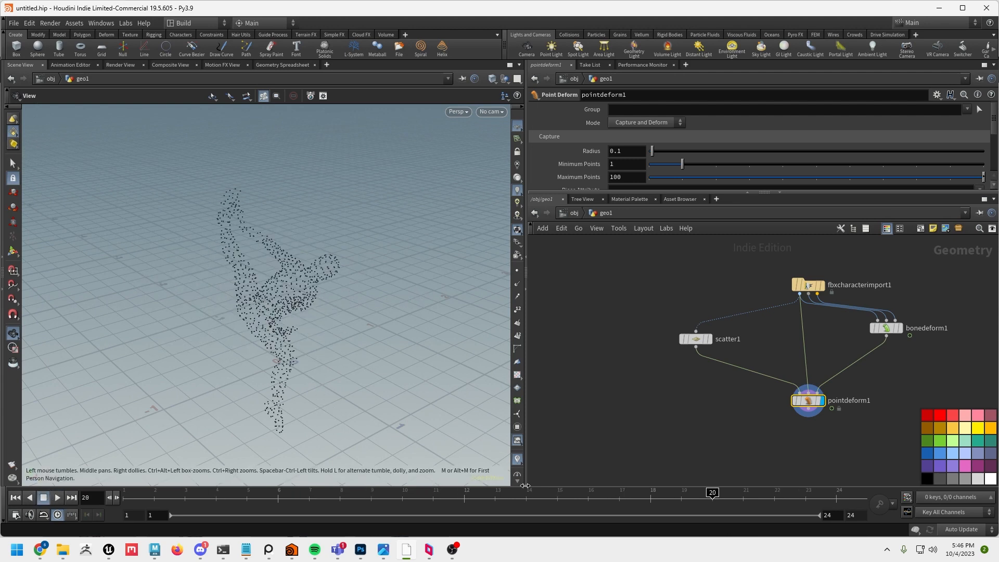
left_click_drag(342, 496, 125, 494)
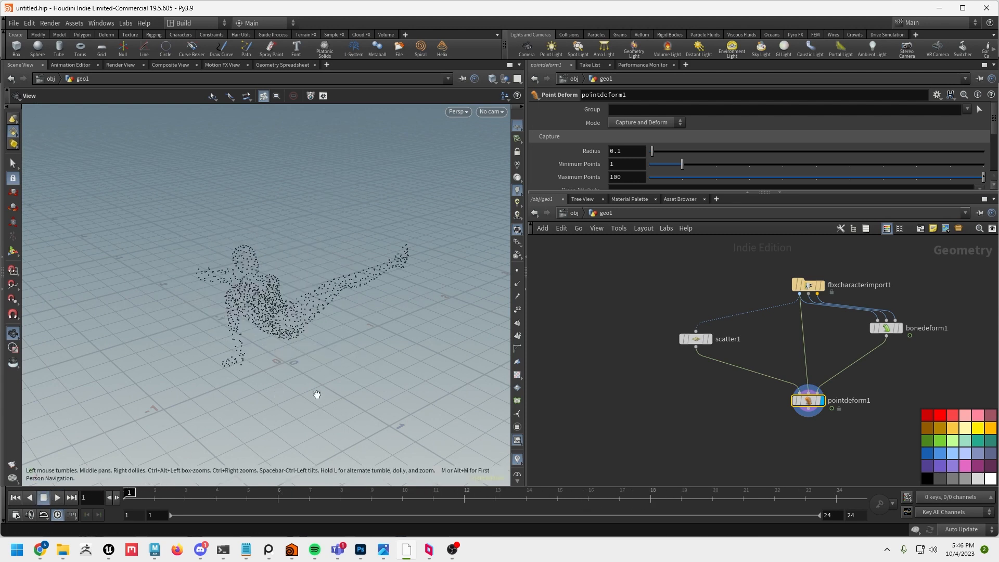
mouse_move(317, 395)
left_mouse_down()
mouse_move(287, 381)
mouse_move(320, 392)
mouse_move(308, 364)
mouse_move(313, 339)
mouse_move(296, 328)
left_mouse_up()
left_click_drag(129, 493, 204, 498)
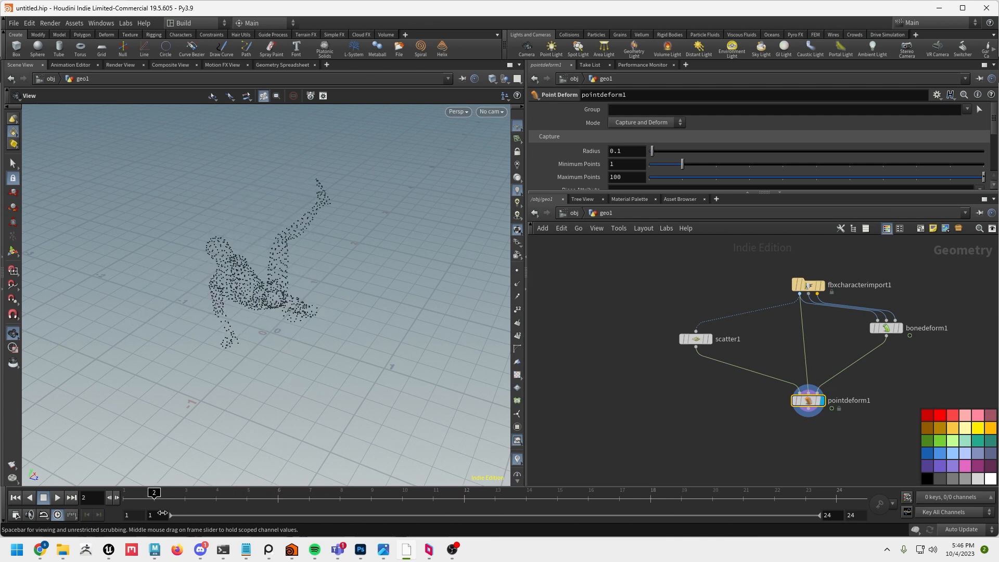
left_click_drag(208, 416, 351, 414)
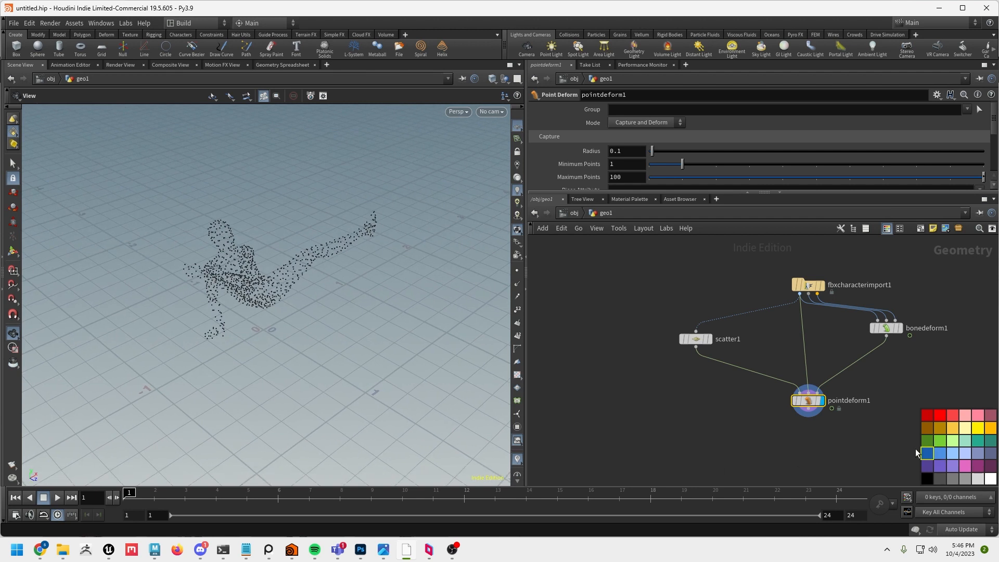
- Add a Trail node below Point Deform, connect it to Point Deform's output and display it
middle_click_drag(826, 508, 731, 346)
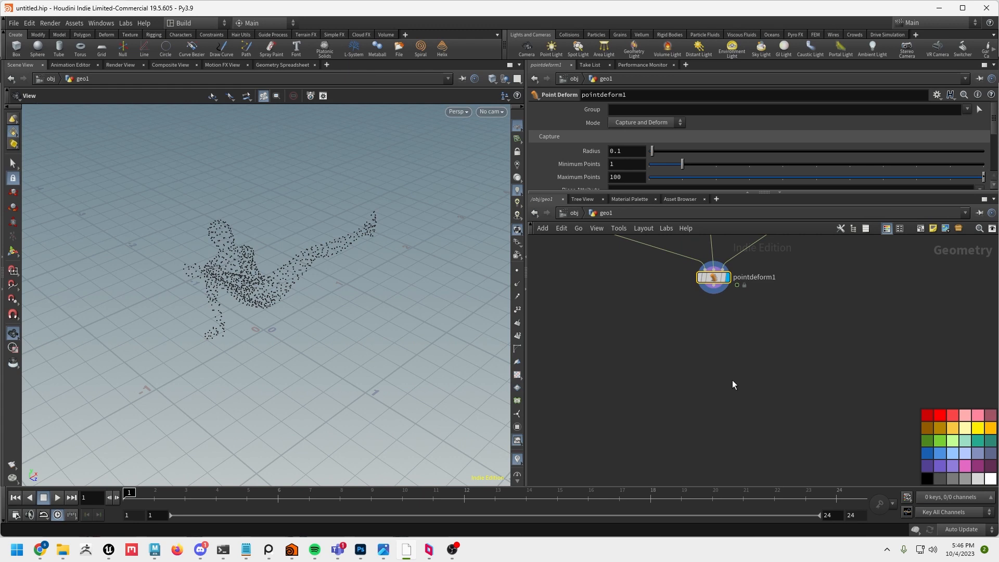
key("Tab")
type("tr")
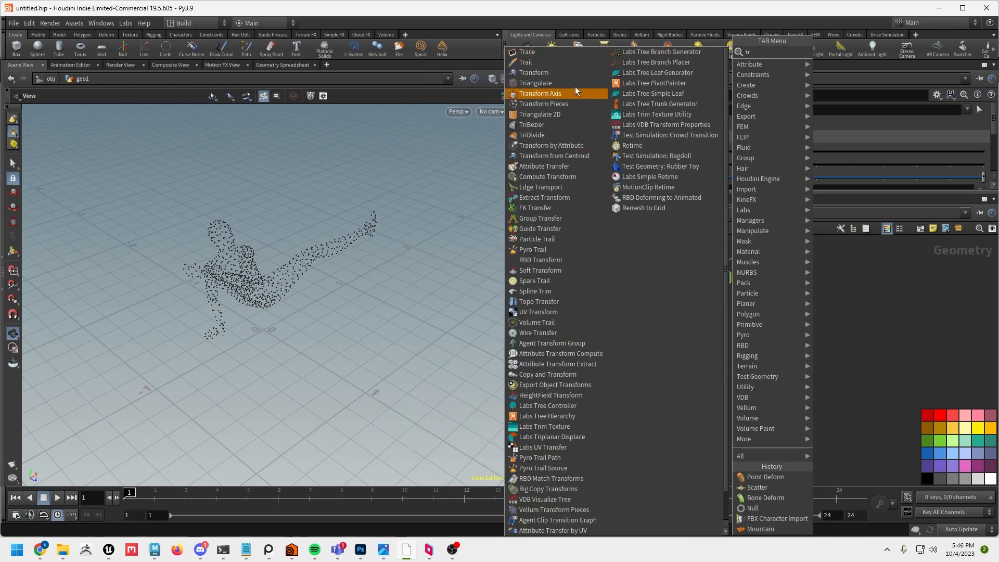
left_click(566, 63)
left_click(713, 347)
left_click_drag(711, 294, 716, 322)
left_click(728, 351)
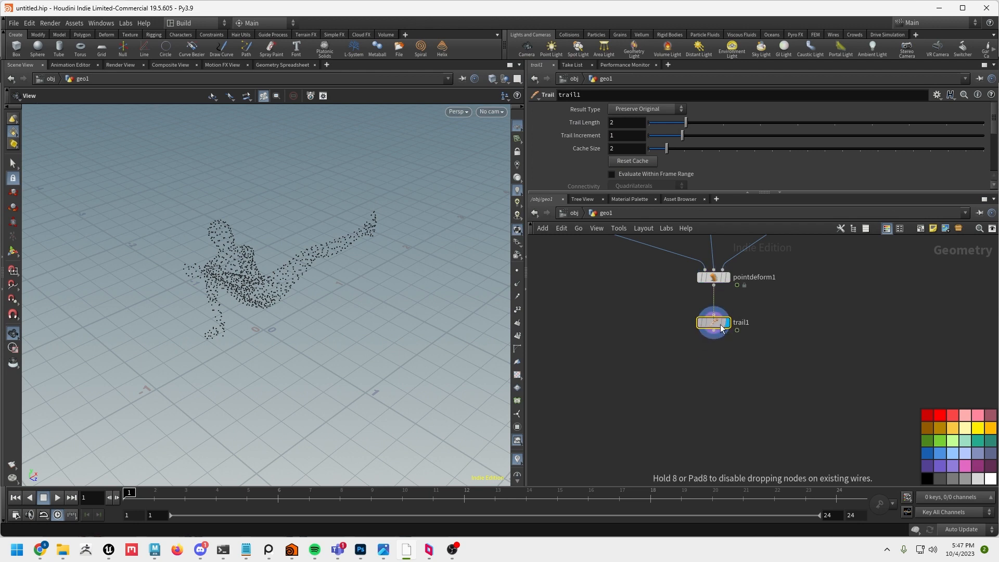
- Go to frame 2 and set the Trail node's trail length to 10
scroll(329, 353, "up", 6)
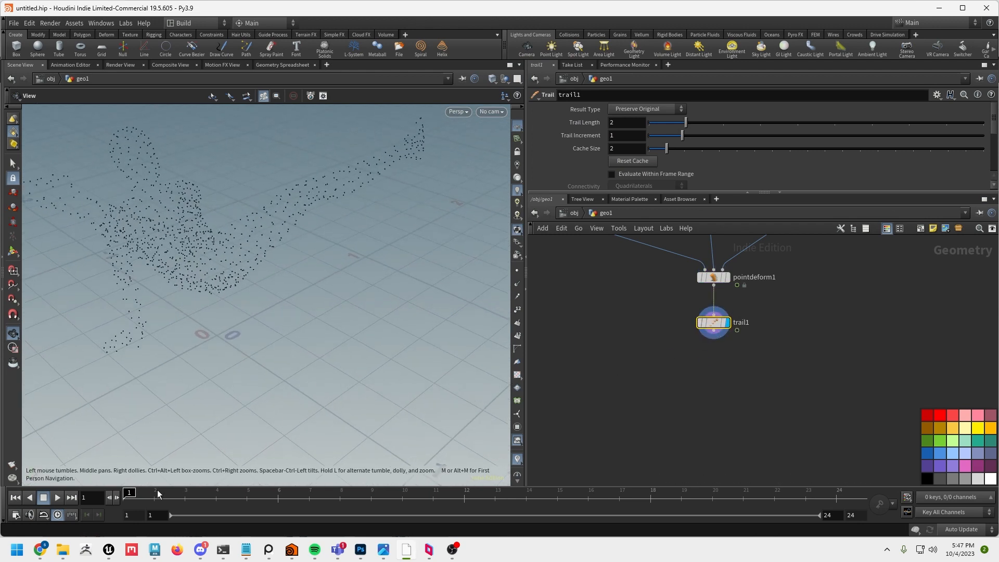
left_click_drag(151, 495, 177, 497)
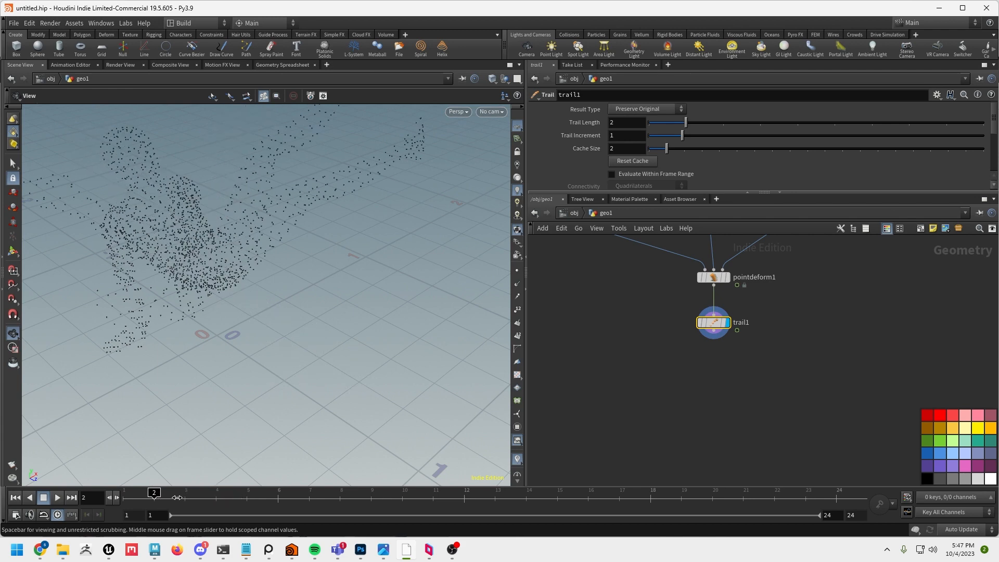
left_click_drag(688, 118, 827, 132)
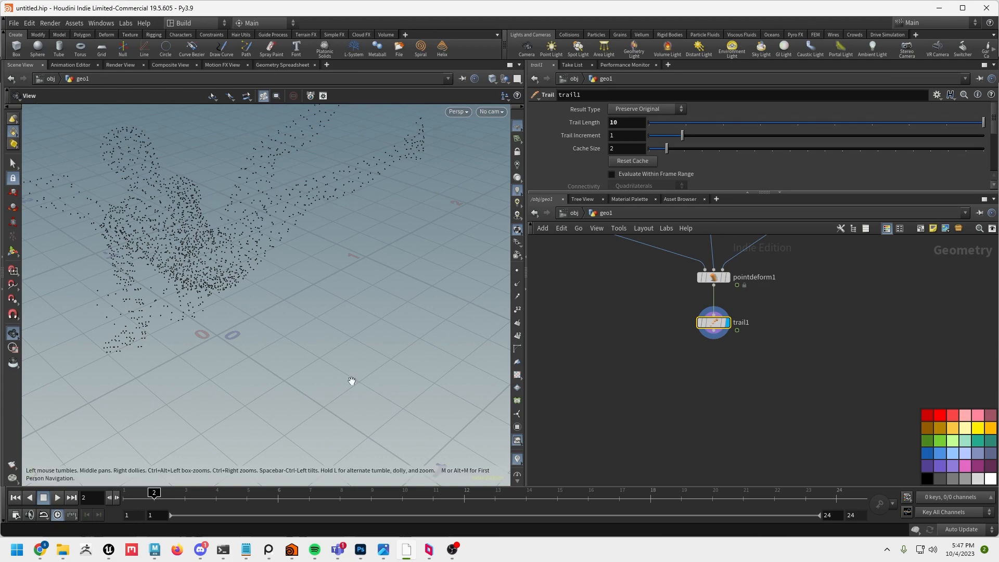
- Play the animation from frame 1 to check the trailing points, and set the Trail node's trail increment to 0.54
left_click(16, 498)
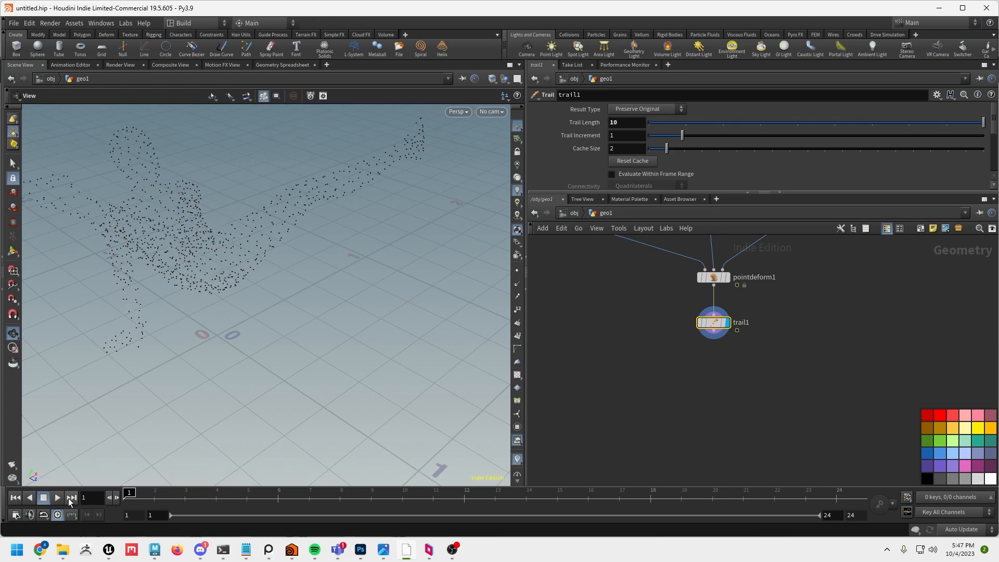
left_click(58, 498)
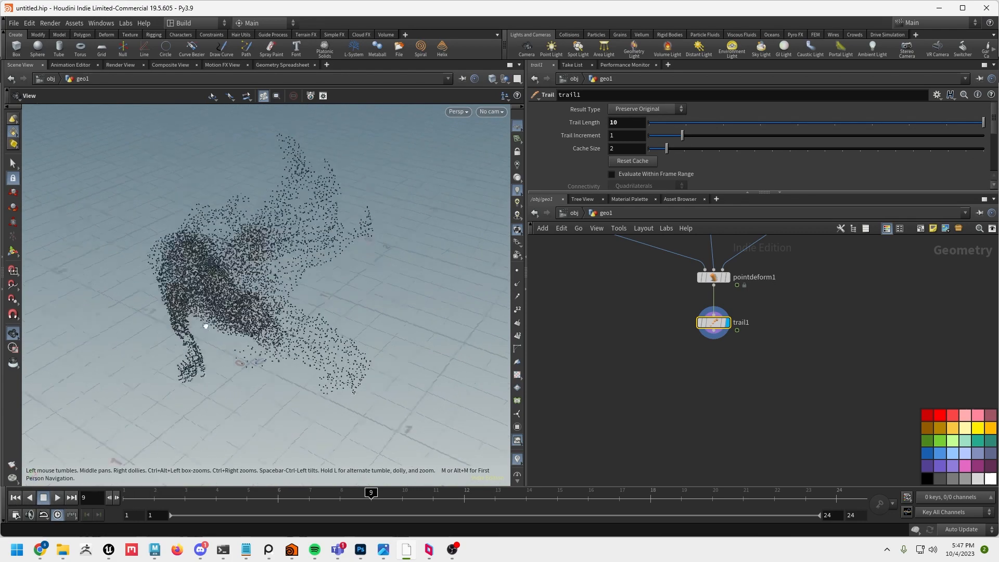
left_click_drag(206, 326, 261, 296)
right_click_drag(261, 296, 226, 293)
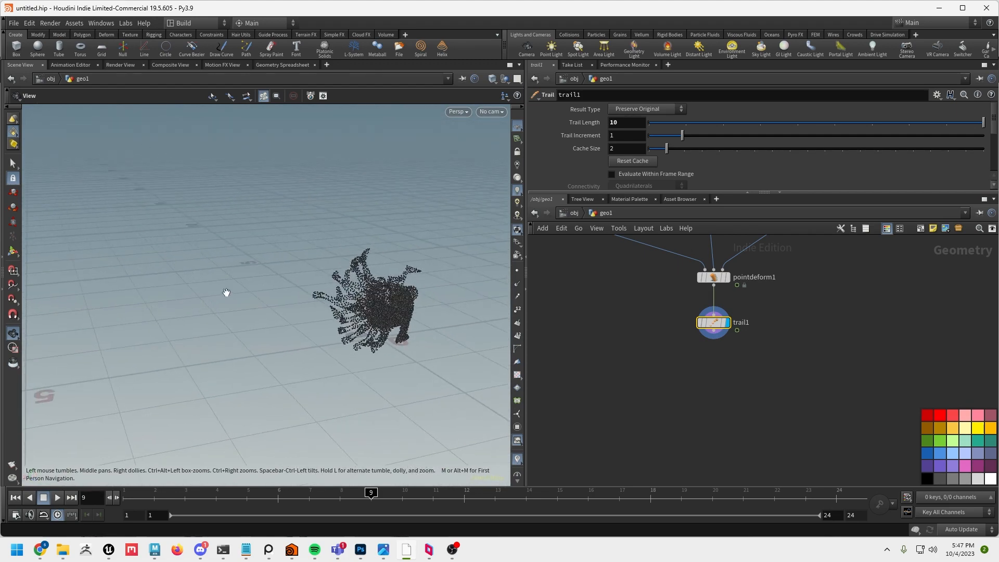
middle_click_drag(227, 292, 204, 291)
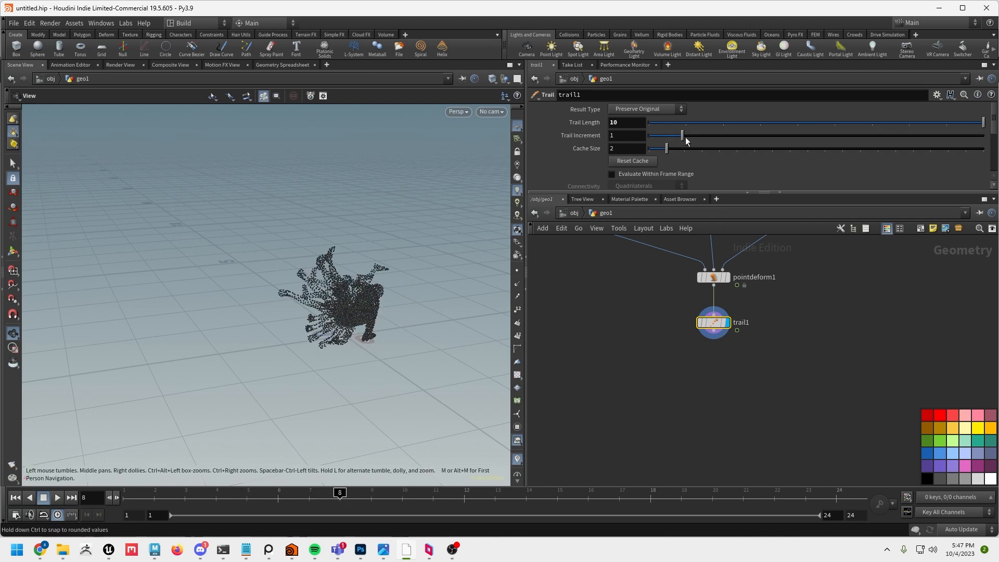
left_click_drag(685, 138, 691, 138)
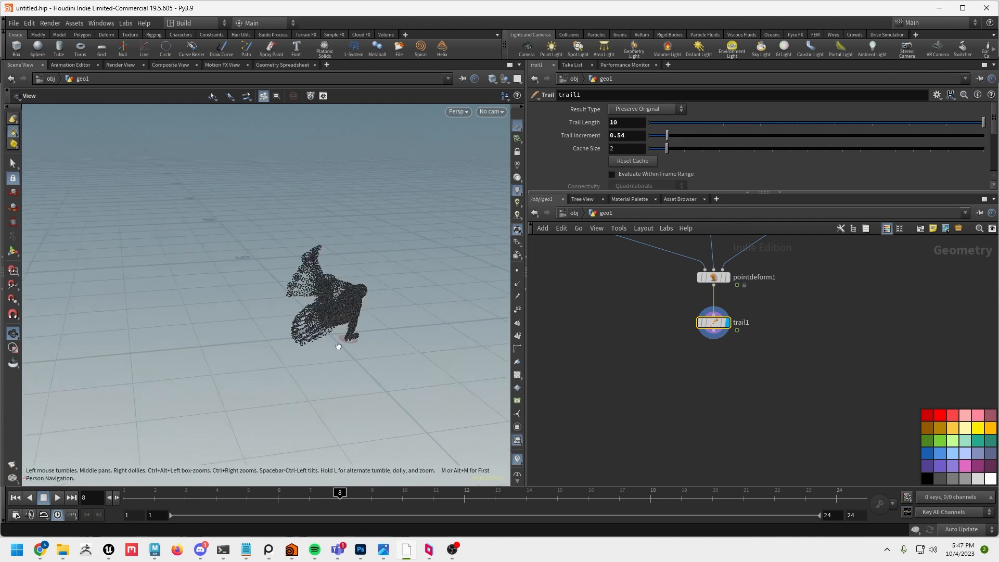
left_click_drag(338, 345, 307, 328)
- Try Connect as Mesh as the Trail node's result type
left_click(646, 109)
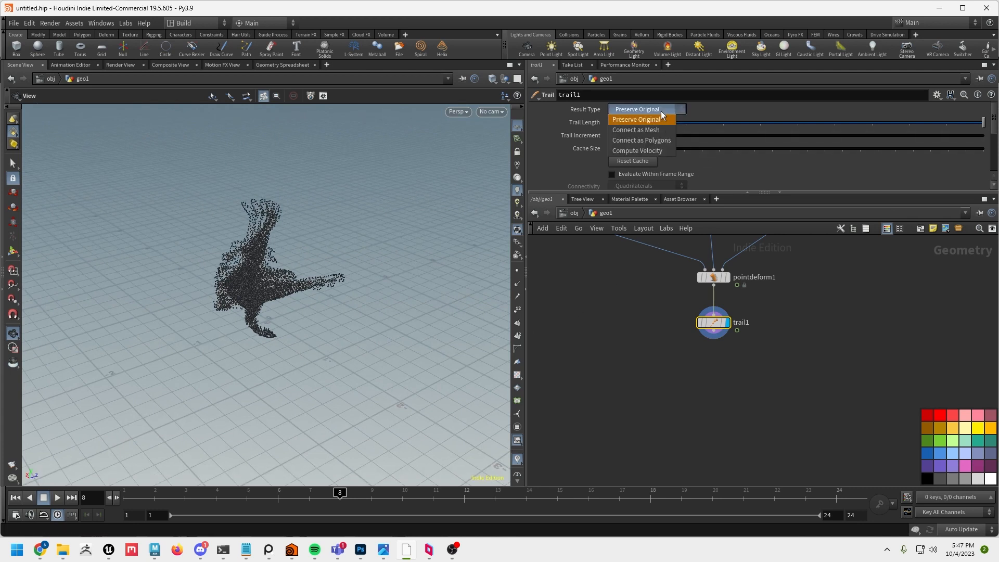
left_click(632, 127)
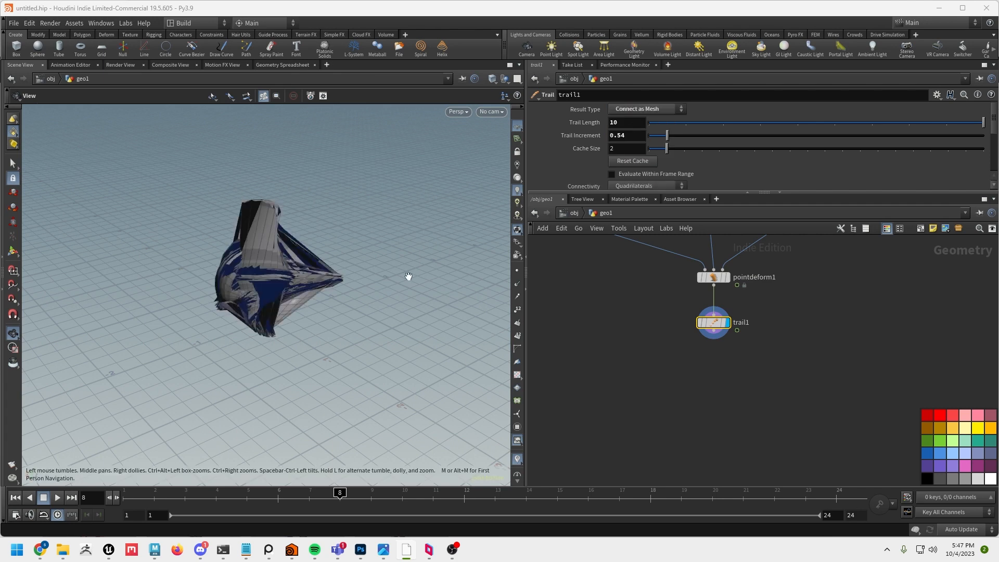
scroll(408, 277, "up", 5)
- Set the Trail node's result type to Connect as Polygons
left_click(636, 112)
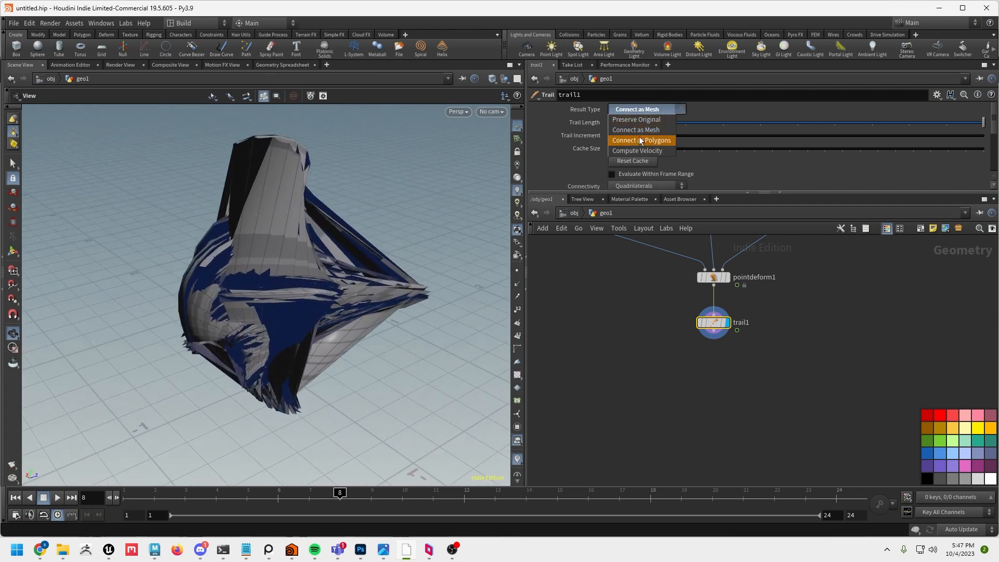
left_click(637, 135)
left_click_drag(479, 290, 352, 302)
scroll(352, 302, "up", 3)
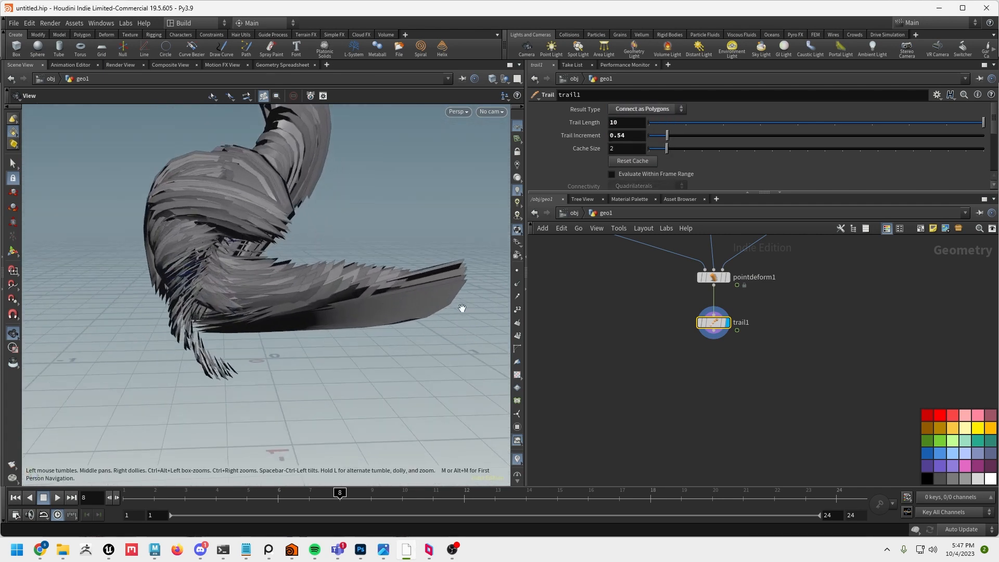
- Enlarge the parameter area and turn off Close rows on the Trail node so the trails form open curves
scroll(707, 172, "down", 3)
left_click_drag(676, 193, 671, 262)
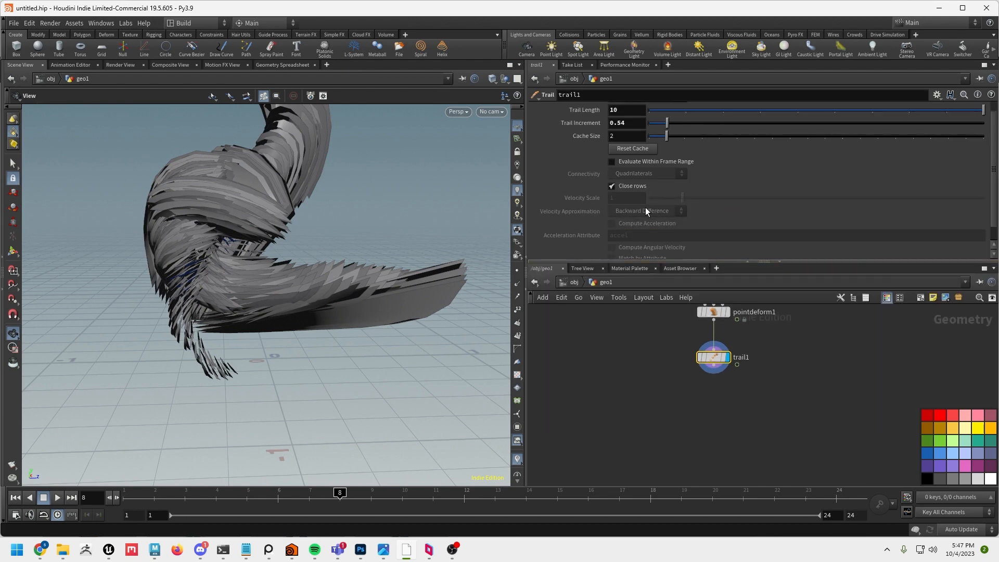
left_click(612, 186)
left_click_drag(359, 291, 339, 401)
- Go to frame 6 and examine the trail curves up close, first with point markers displayed and then with them hidden
left_click(517, 271)
left_click_drag(345, 497, 277, 493)
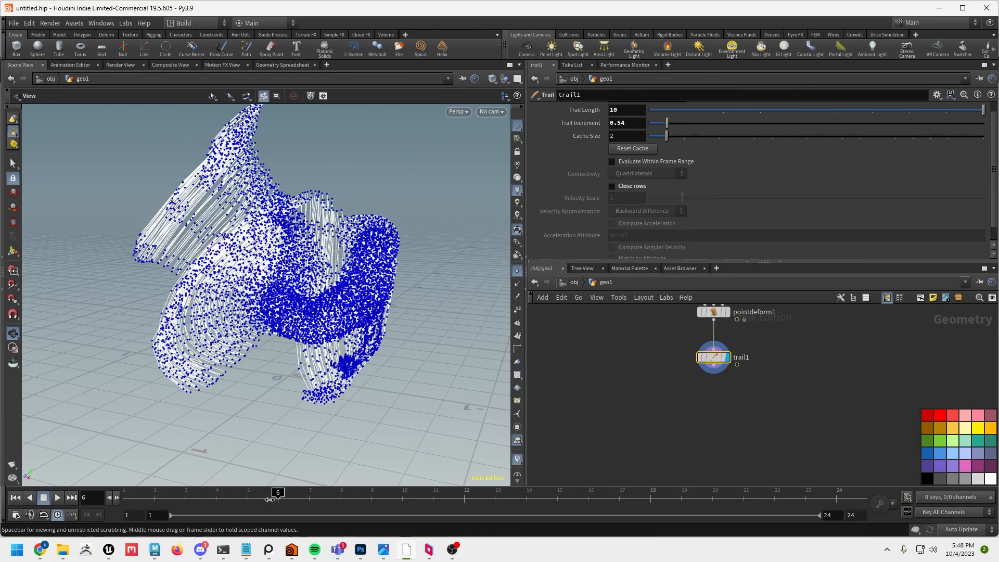
left_click_drag(312, 409, 354, 333)
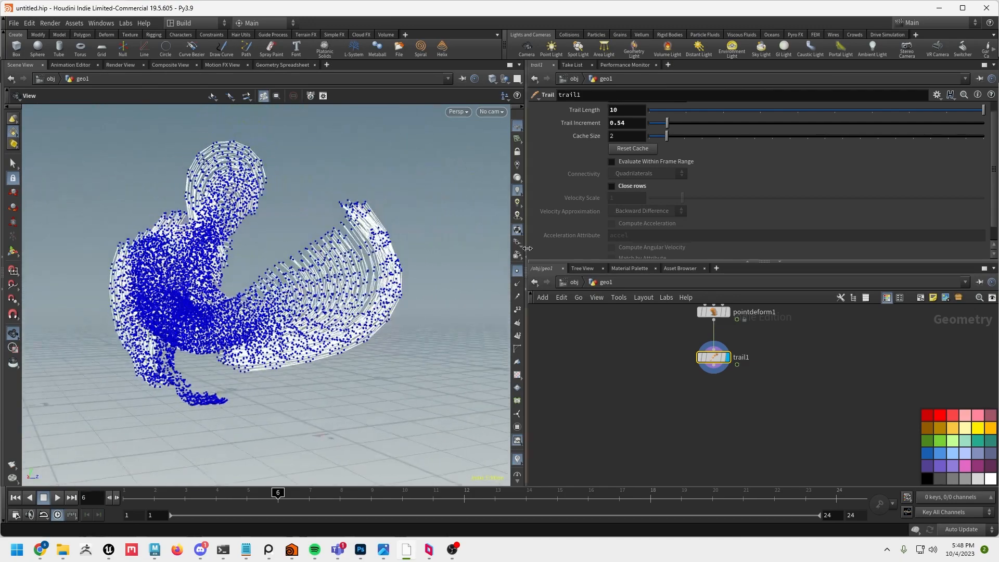
left_click(518, 272)
left_click_drag(423, 281, 385, 313)
right_click_drag(385, 313, 476, 348)
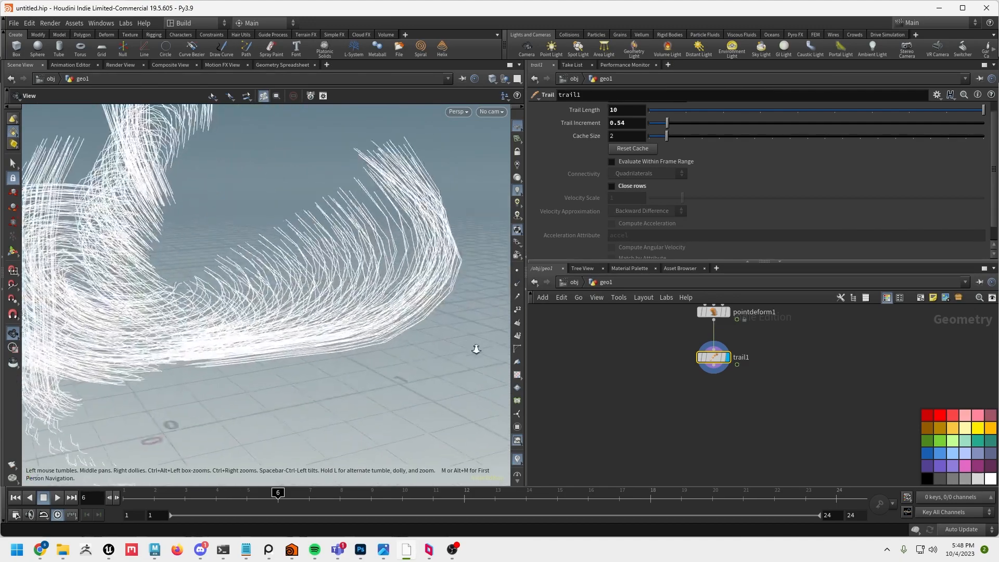
left_click_drag(475, 348, 352, 341)
right_click_drag(352, 341, 473, 354)
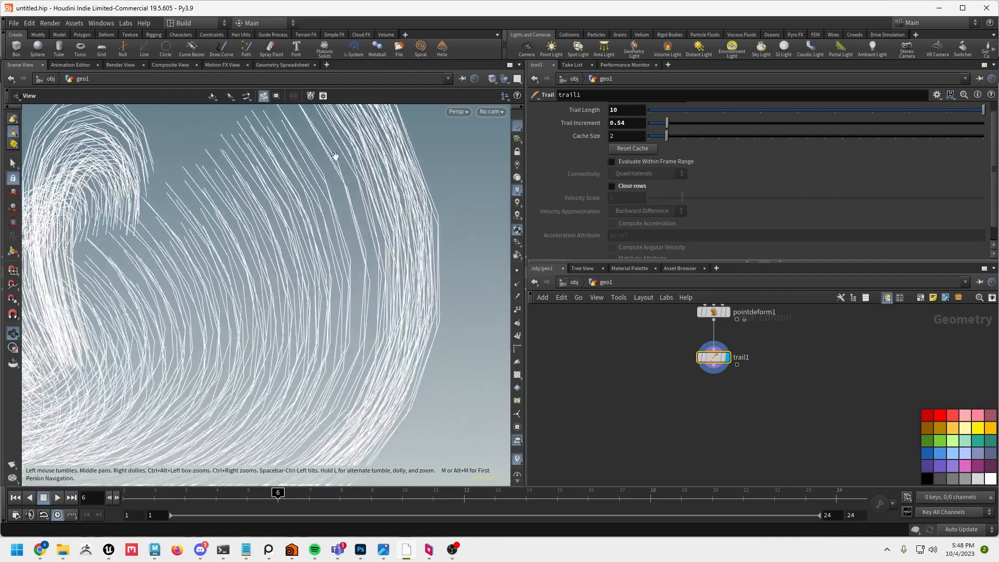
left_click_drag(359, 347, 420, 325)
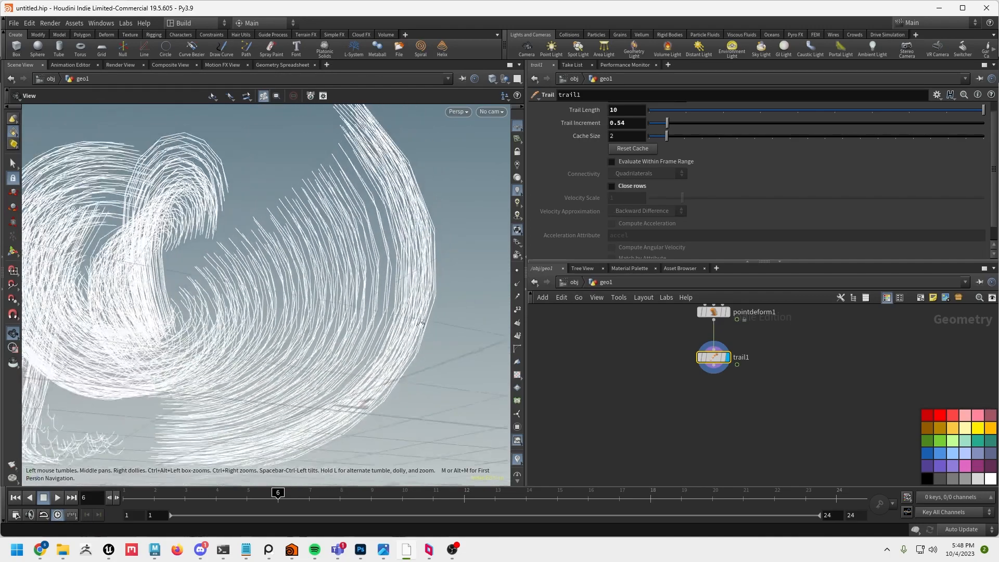
- Add a Resample node below the Trail node, connect it to the trail's output and display it
key("Tab")
type("re")
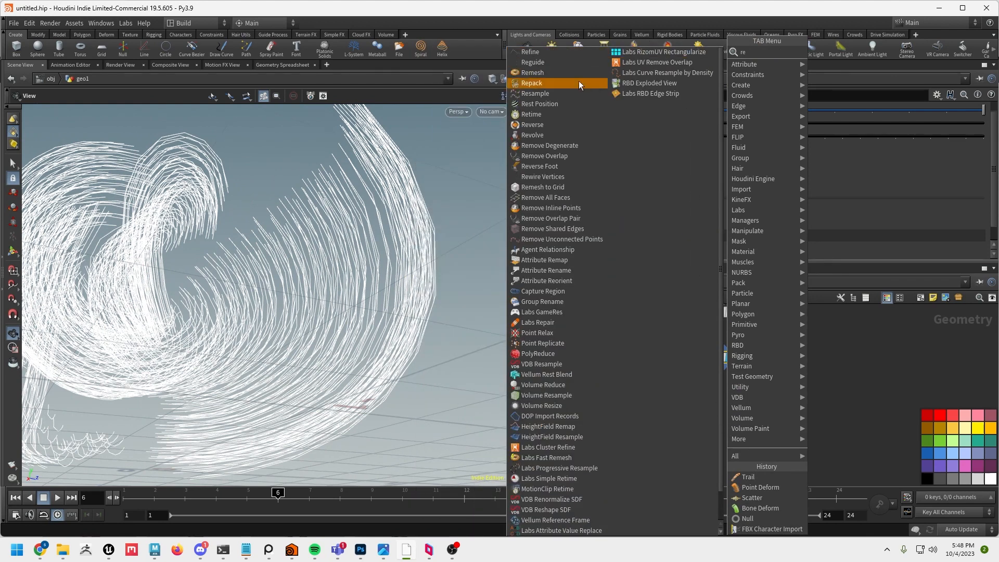
left_click(535, 93)
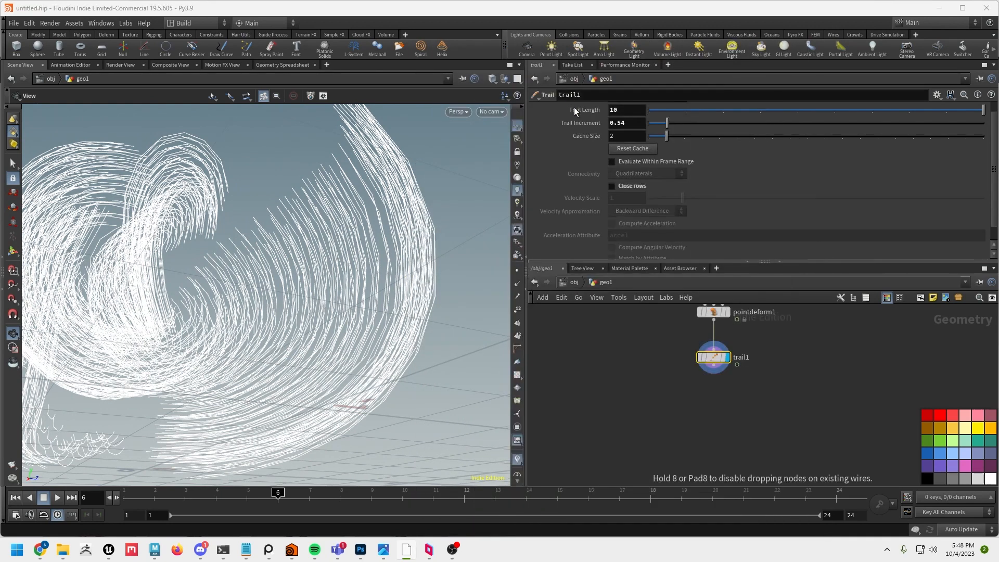
left_click(707, 410)
left_click(707, 403)
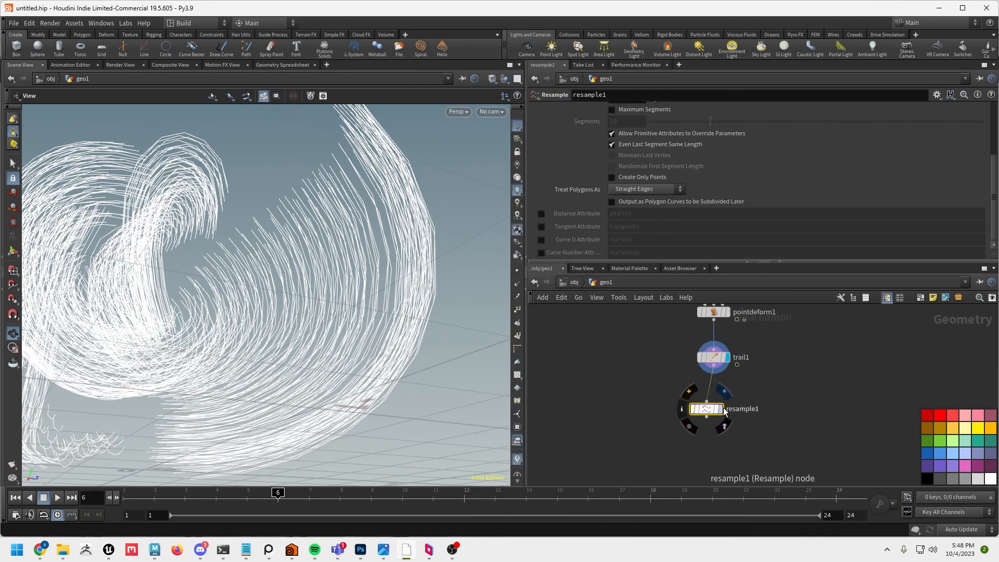
left_click(714, 365)
left_click_drag(709, 412, 717, 399)
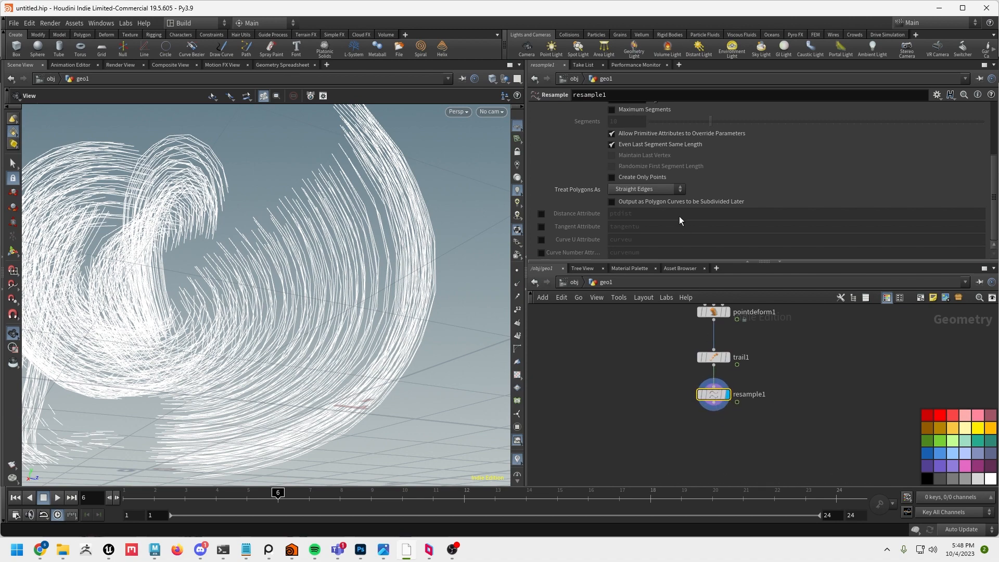
- Set the Resample node to treat polygons as Subdivision Curves
left_click(660, 192)
left_click(657, 211)
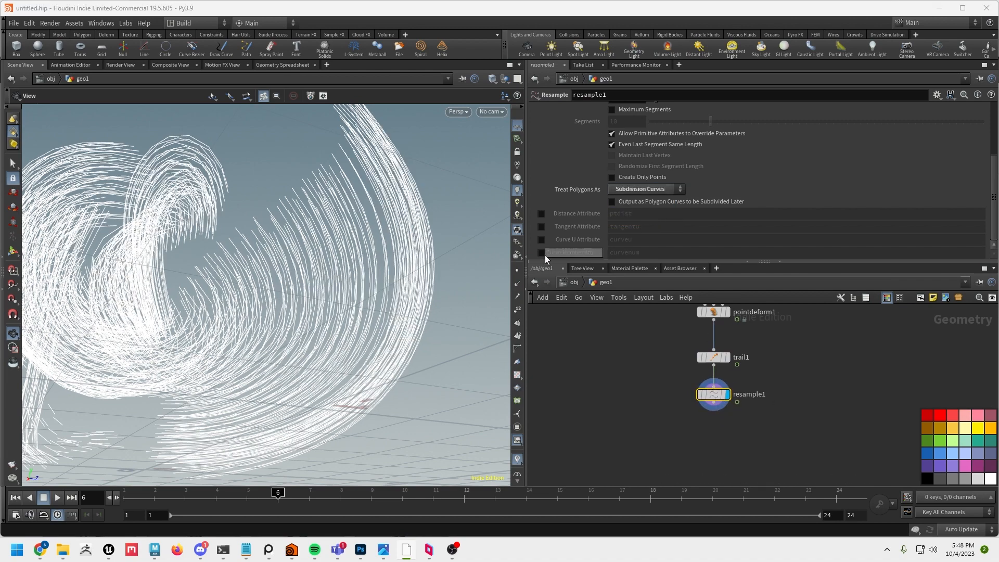
left_click_drag(356, 231, 317, 245)
- Turn off Maximum Segment Length on the Resample node, enable Maximum Segments and set the segments to 42
scroll(674, 200, "up", 4)
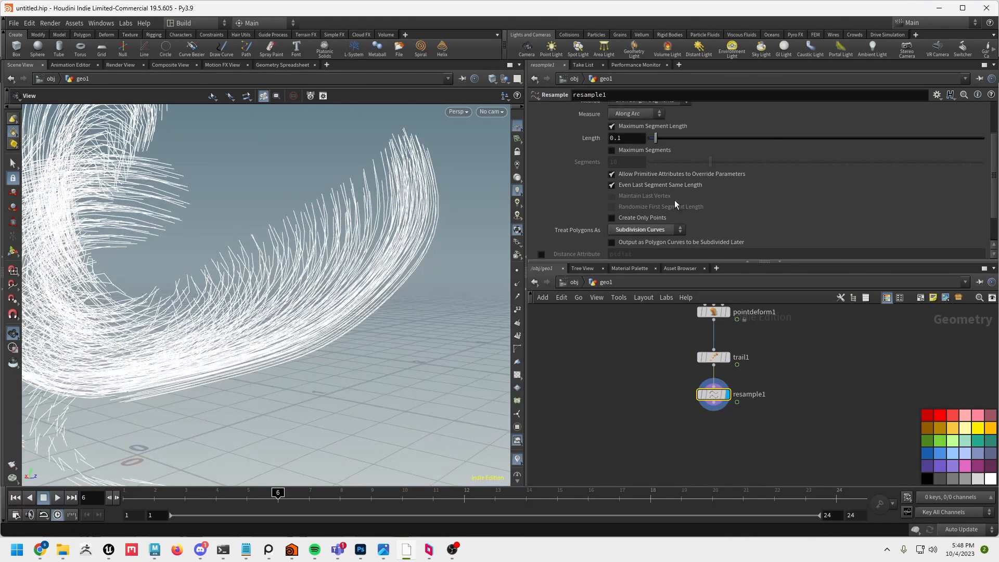
left_click(623, 167)
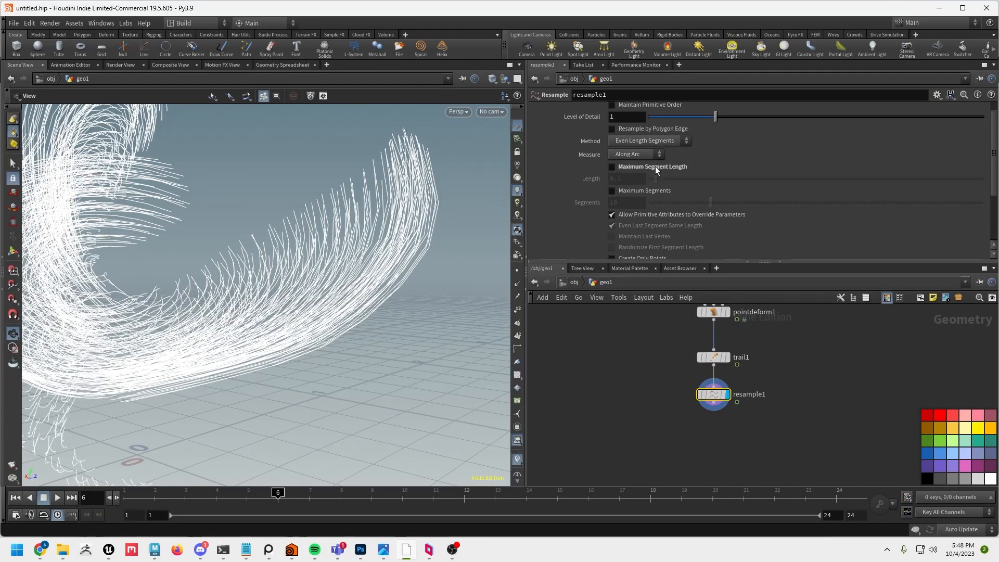
left_click(646, 191)
left_click_drag(713, 203, 932, 216)
scroll(357, 301, "down", 4)
left_click_drag(357, 301, 84, 298, "alt")
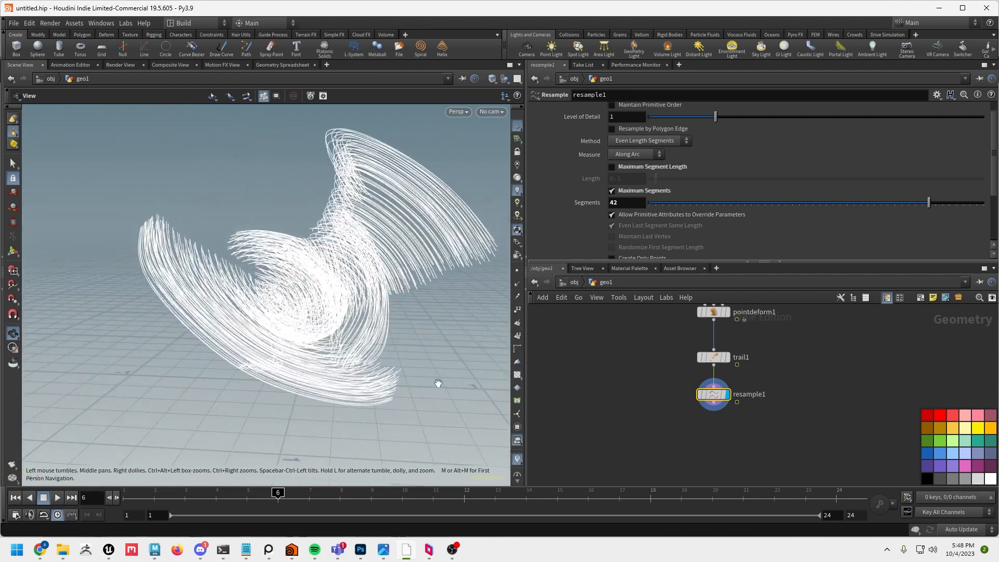
- Add a Sweep node below Resample, connect it to the resampled curves and display it
middle_click_drag(749, 470, 752, 417)
key("Tab")
type("sw")
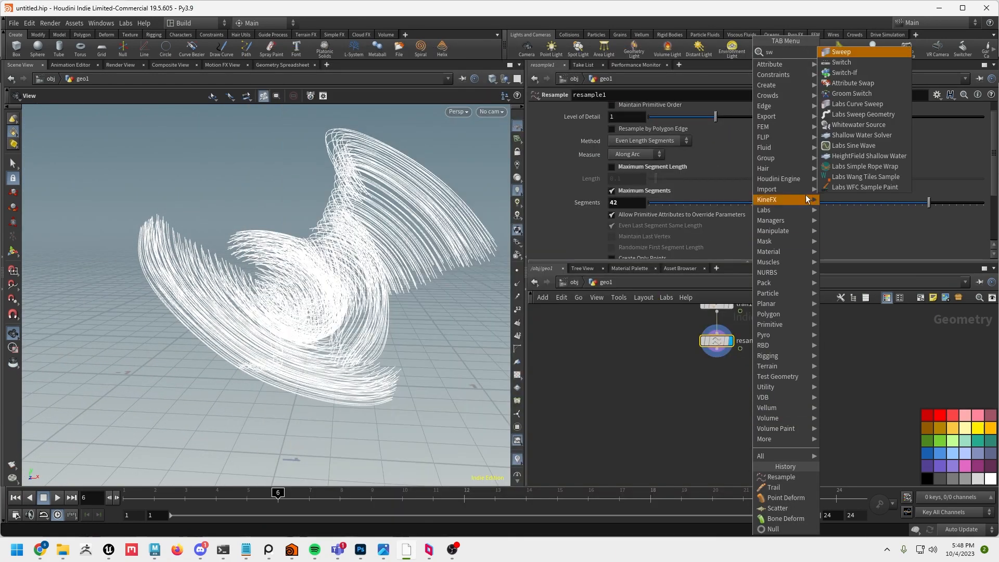
left_click(845, 53)
left_click(717, 399)
left_click_drag(717, 350, 718, 393)
left_click(731, 400)
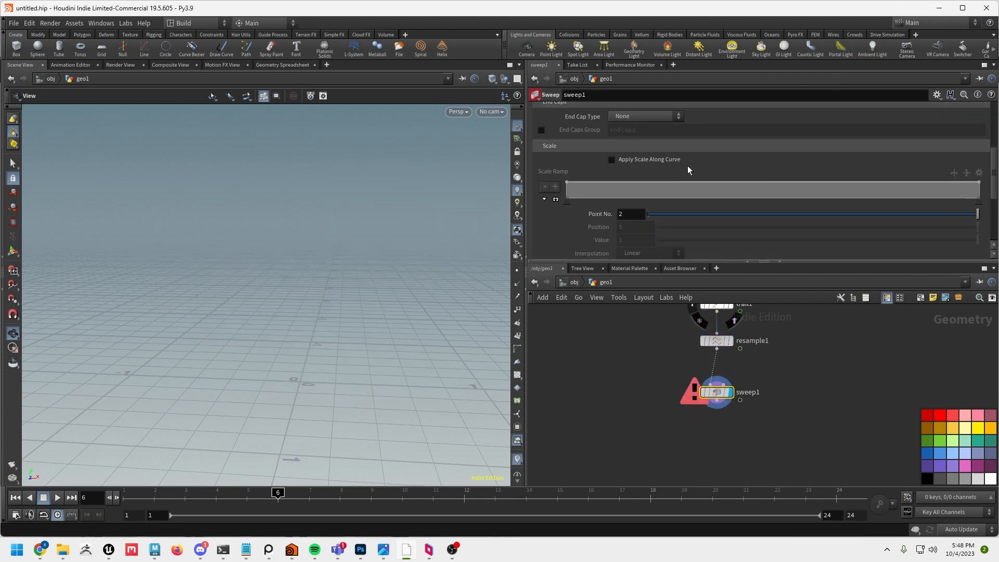
- Try Round Tube as the Sweep node's surface shape with a radius of 0.003, and inspect the tubes up close
scroll(687, 164, "up", 5)
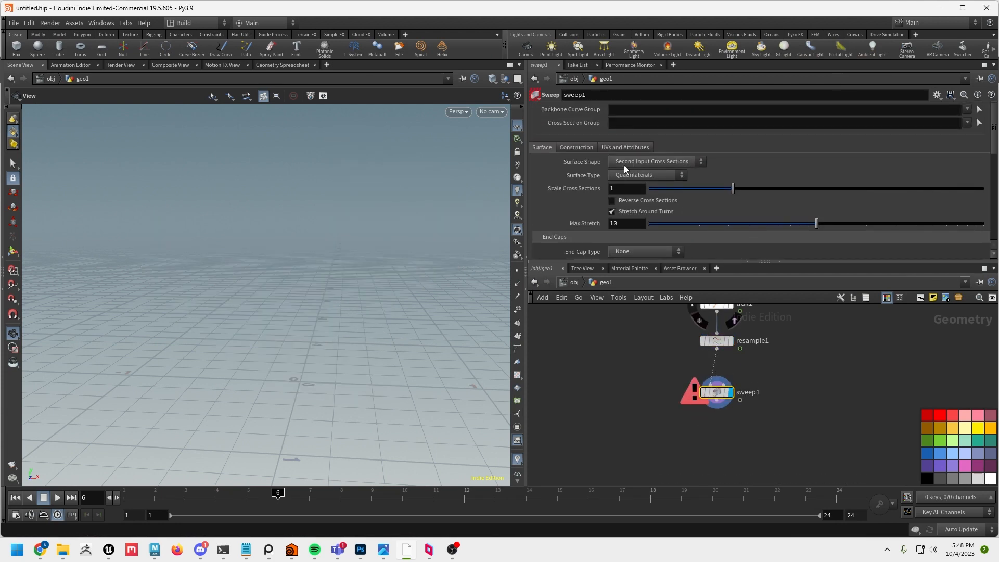
left_click(625, 162)
left_click(644, 184)
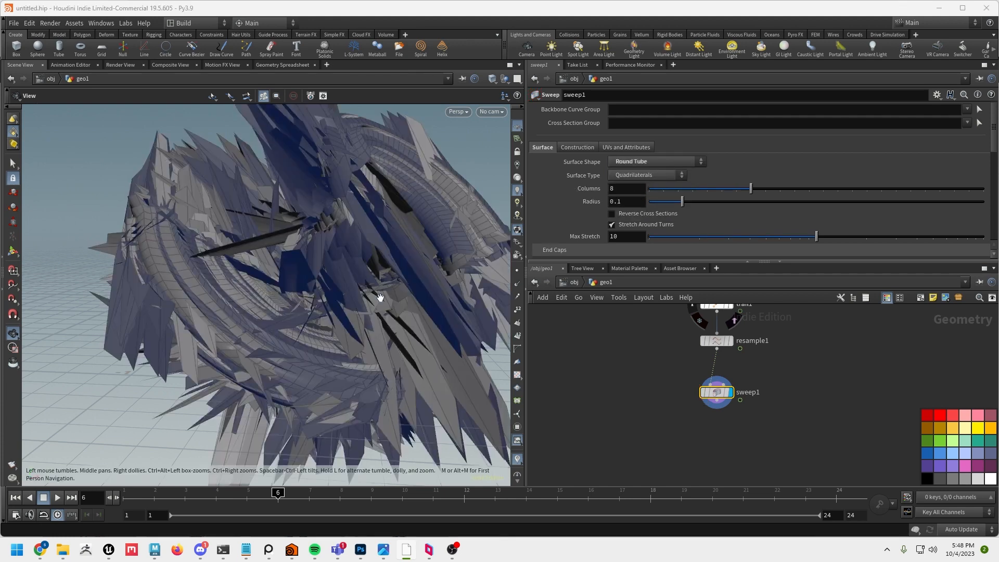
scroll(736, 233, "down", 1)
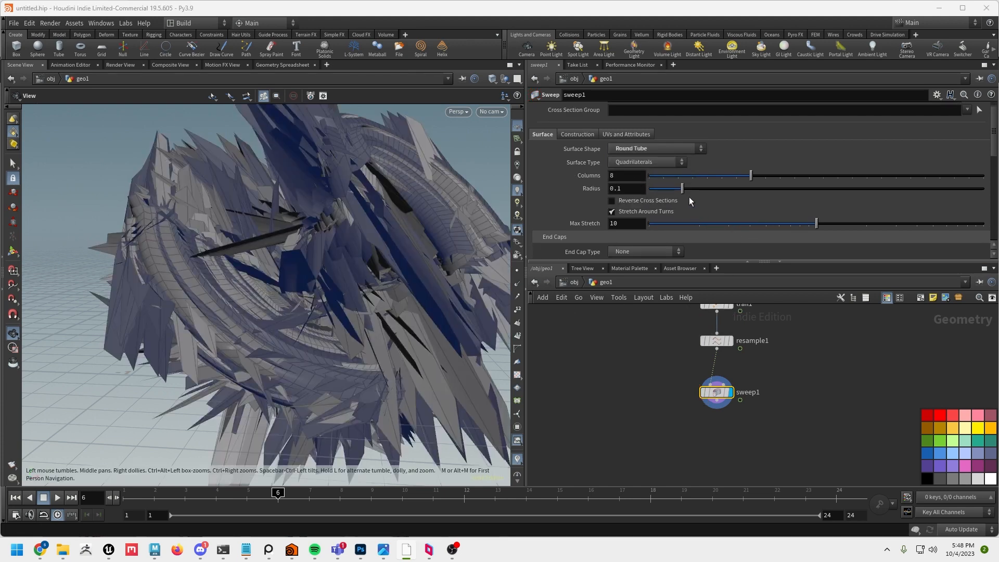
left_click_drag(685, 196, 651, 199)
left_click_drag(346, 308, 242, 333, "alt")
left_click_drag(324, 330, 270, 335, "alt")
right_click_drag(270, 335, 398, 280, "alt")
left_click_drag(398, 281, 257, 306, "alt")
right_click_drag(256, 306, 368, 339, "alt")
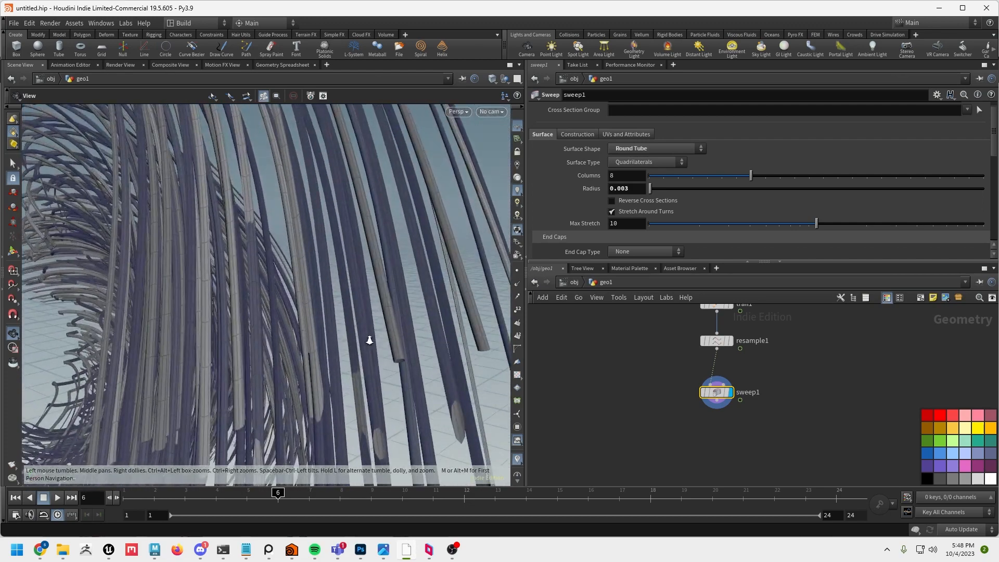
- Set the Sweep node's surface shape to Ribbon with a width of 0.005
left_click(650, 151)
left_click(639, 190)
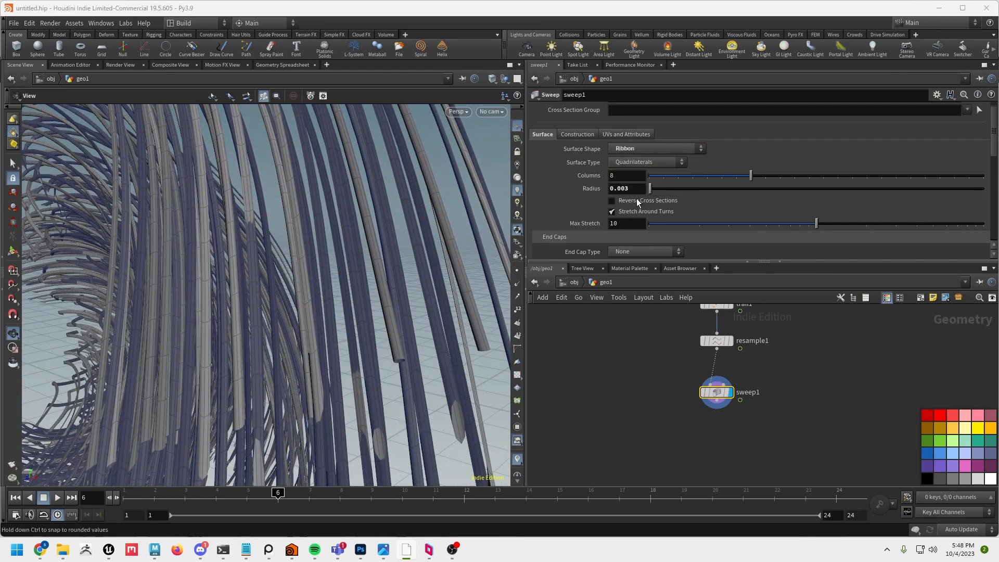
left_click_drag(722, 193, 650, 205)
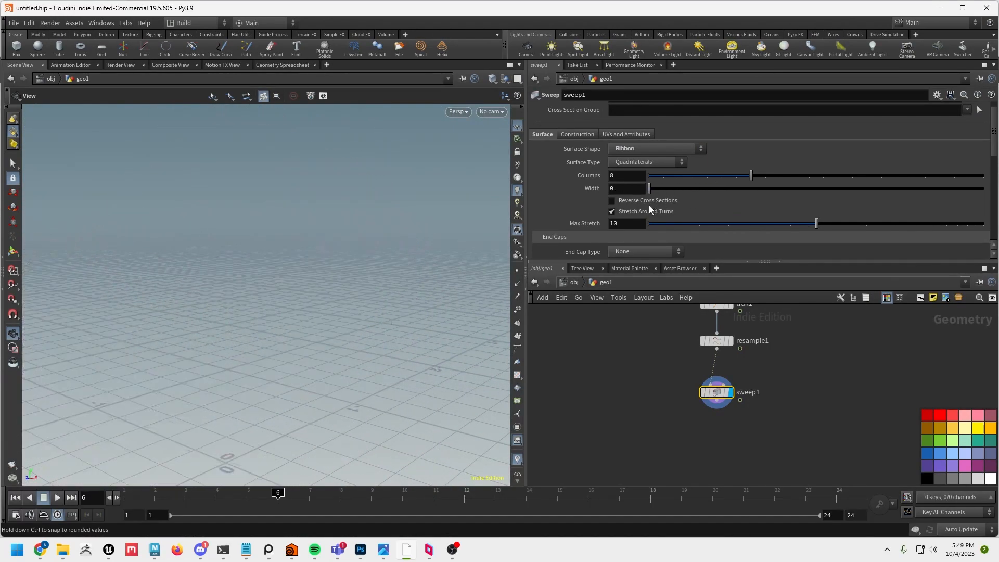
mouse_move(349, 327)
left_mouse_down()
mouse_move(283, 330)
mouse_move(334, 319)
left_mouse_up()
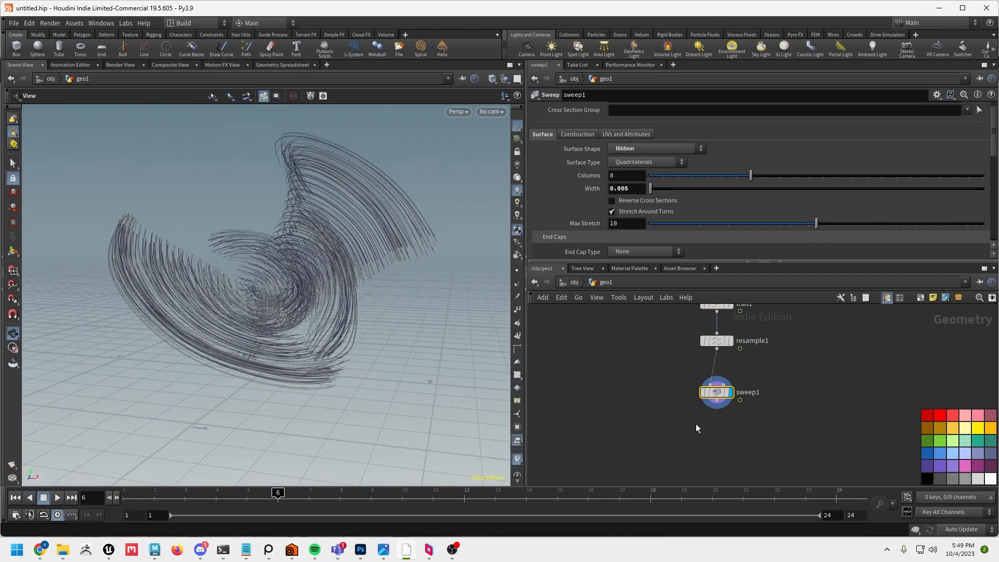
- Add an Attribute Adjust Color node below the Sweep node
key("Tab")
type("ad")
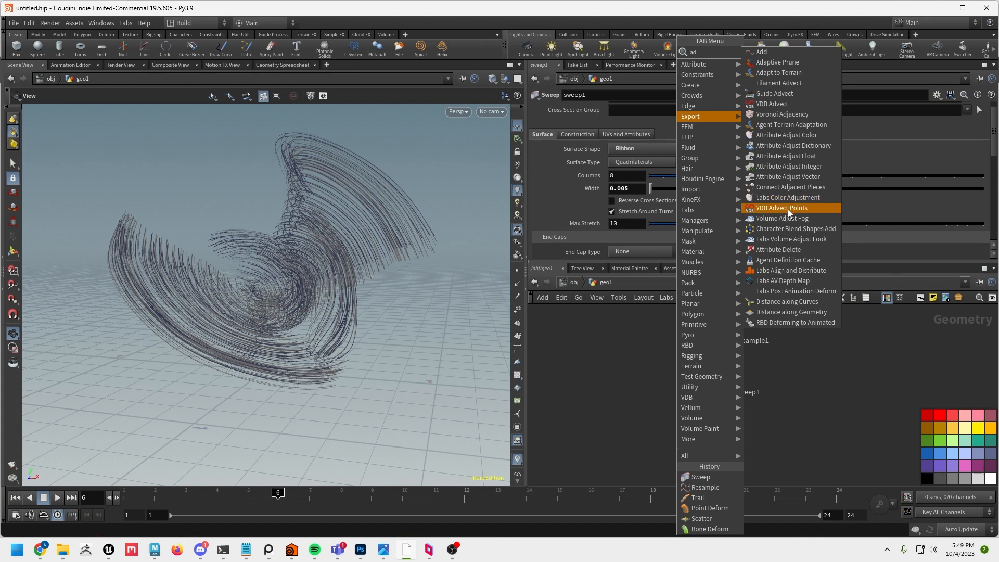
type("ju")
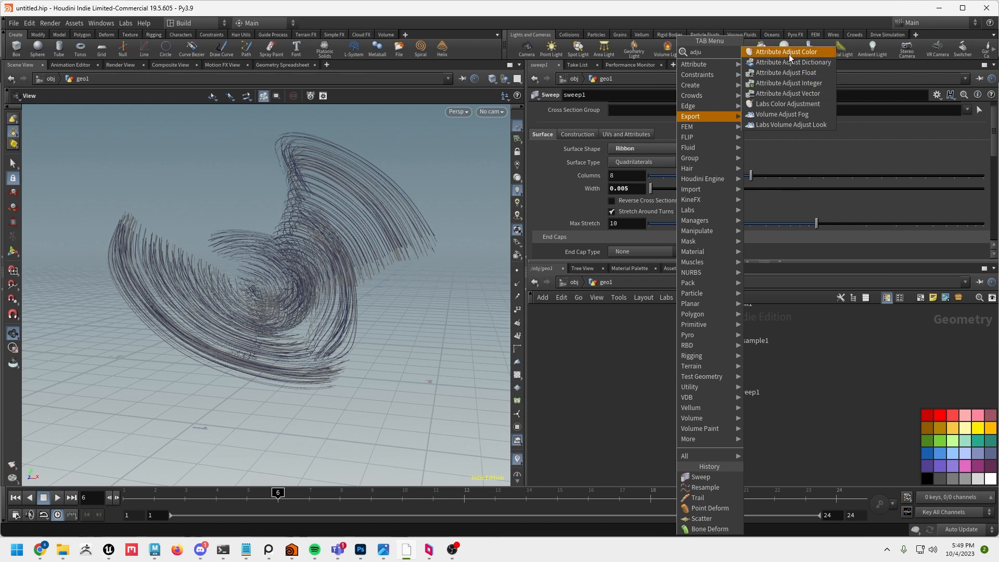
left_click(788, 52)
left_click(724, 424)
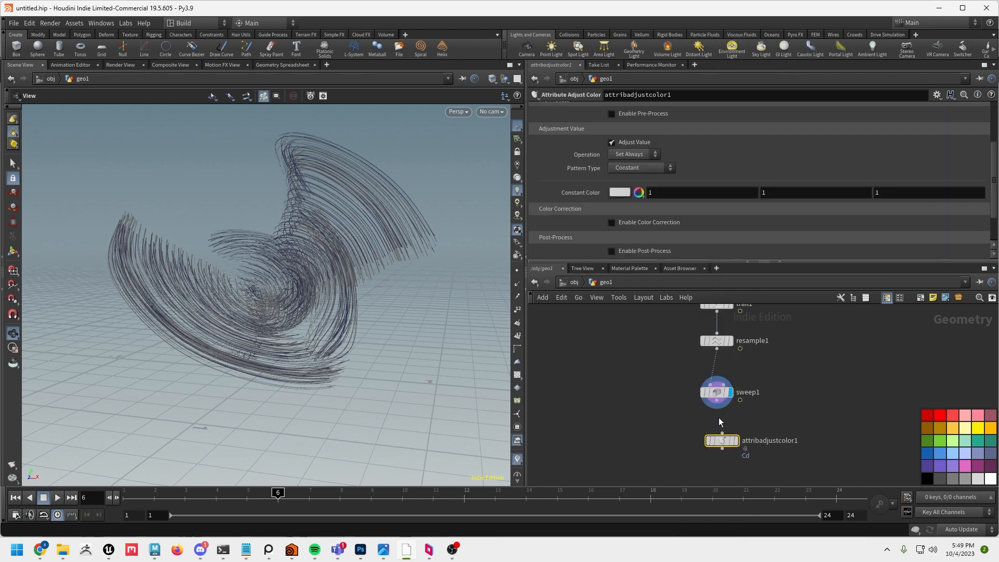
- Connect the Sweep output to the Attribute Adjust Color node, display it, and enable the Curve U Attribute on the Resample node
left_click_drag(717, 401, 722, 429)
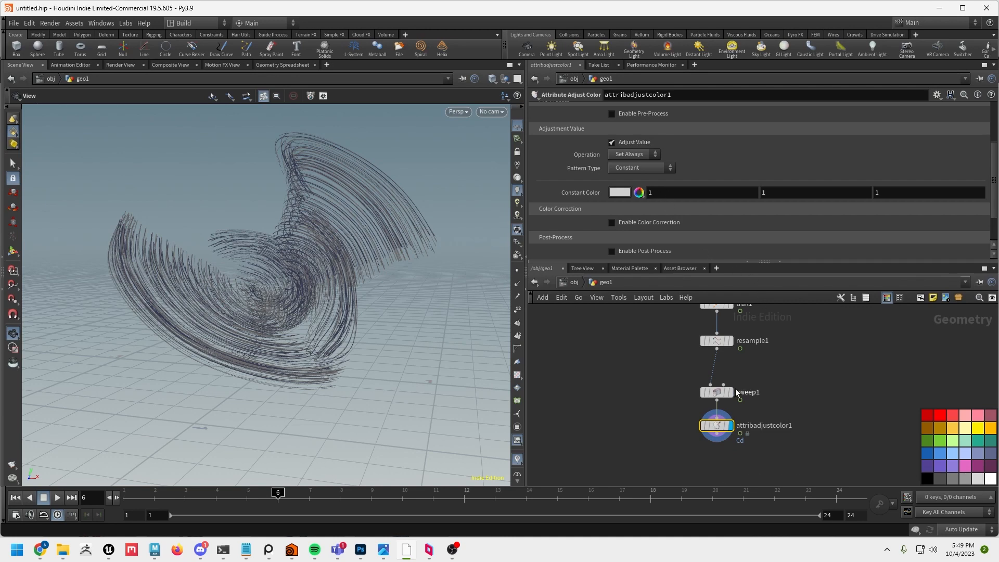
left_click(718, 341)
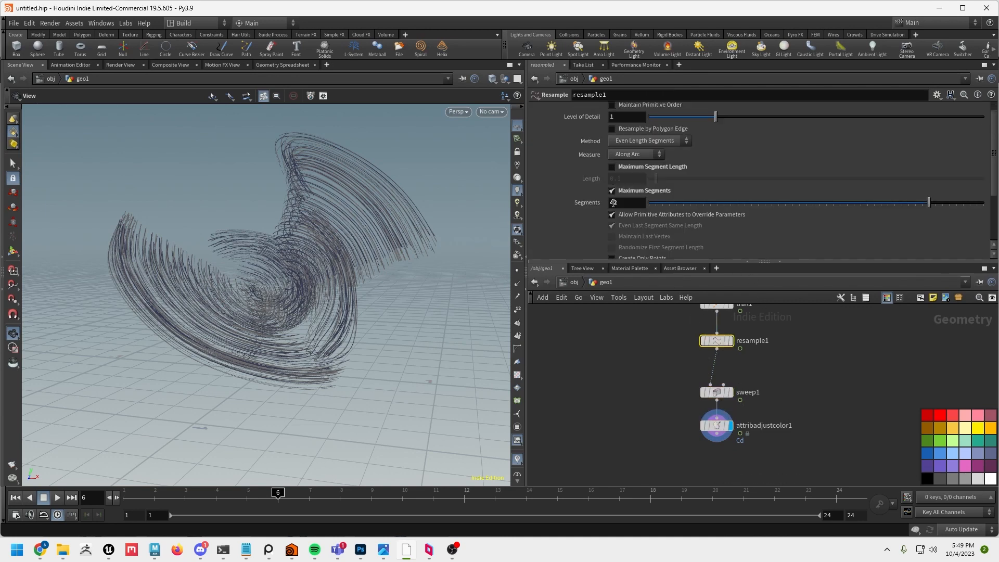
scroll(609, 203, "down", 3)
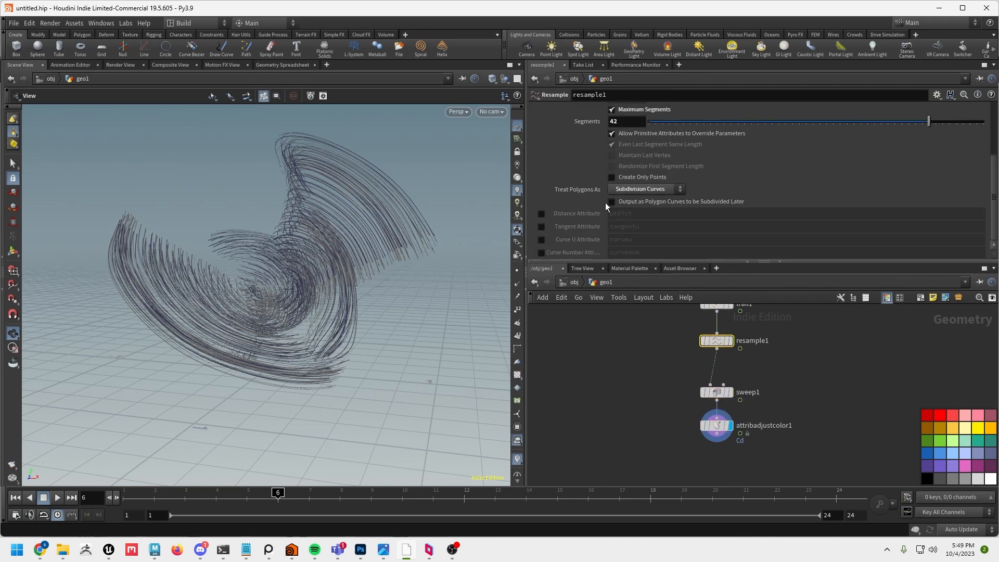
left_click(541, 240)
- Set the Attribute Adjust Color pattern type to Remap Attribute, with Color Ramp range values and curveu as the source attribute
left_click(718, 430)
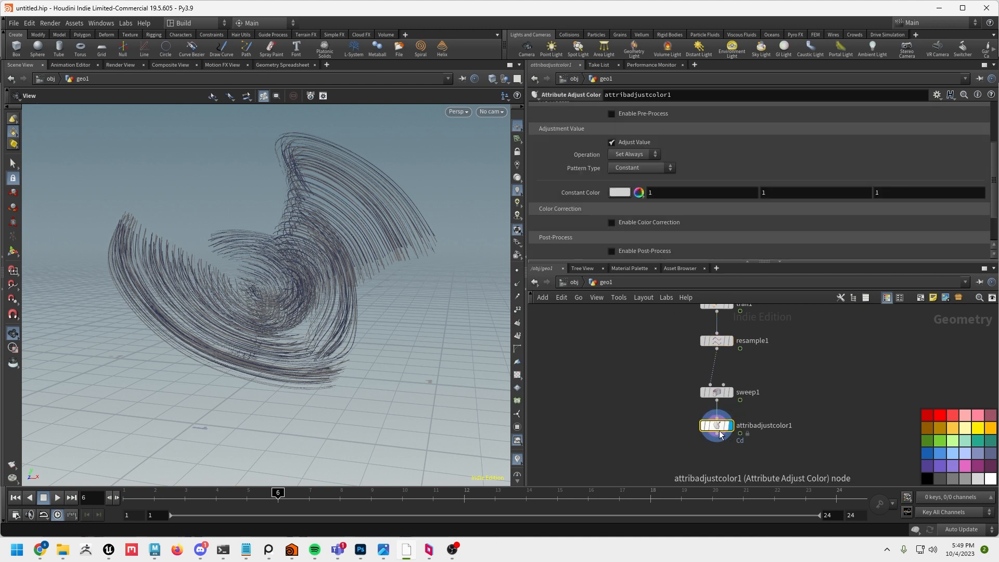
left_click(635, 169)
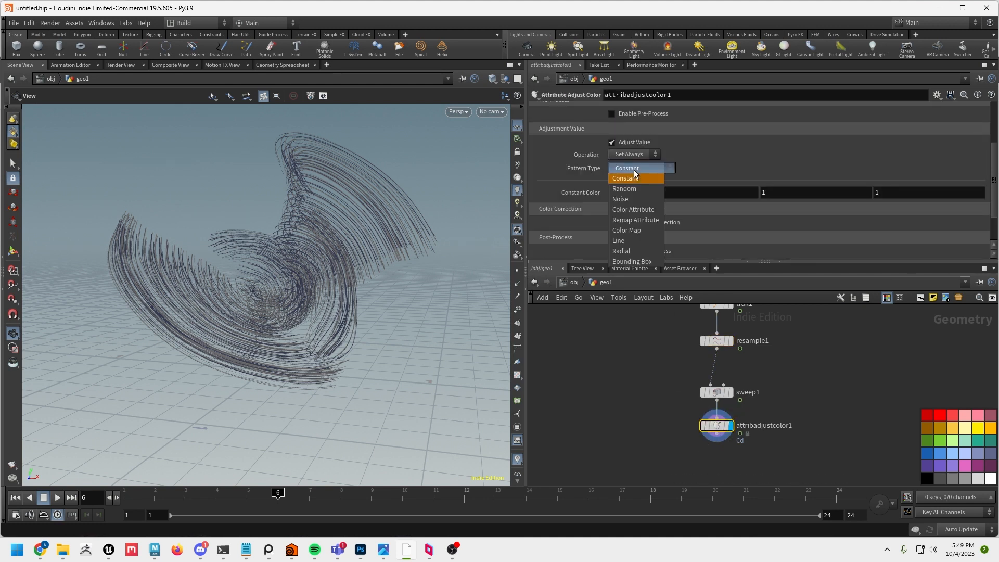
left_click(645, 218)
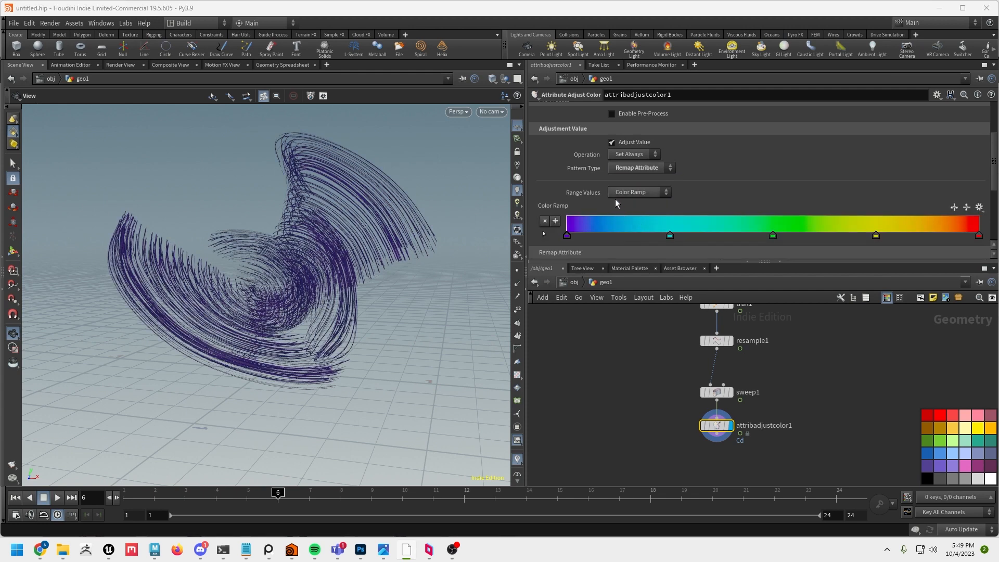
left_click(643, 193)
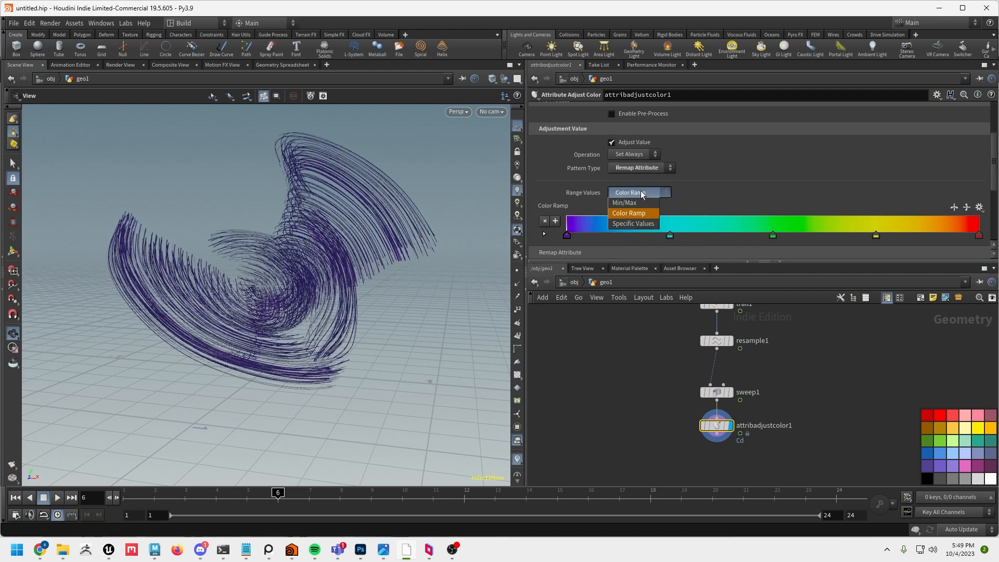
left_click(643, 194)
scroll(680, 196, "down", 5)
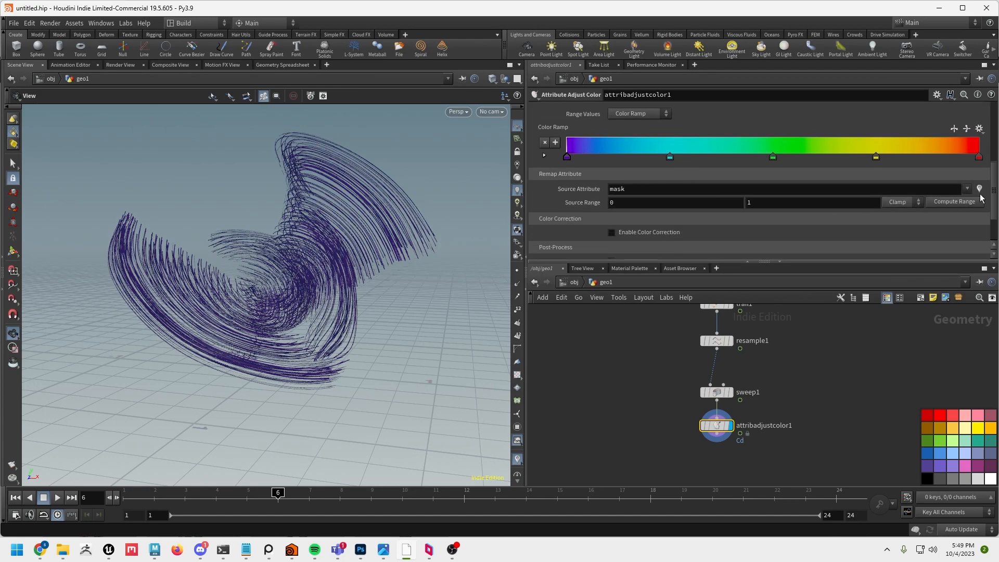
left_click(967, 190)
left_click(969, 222)
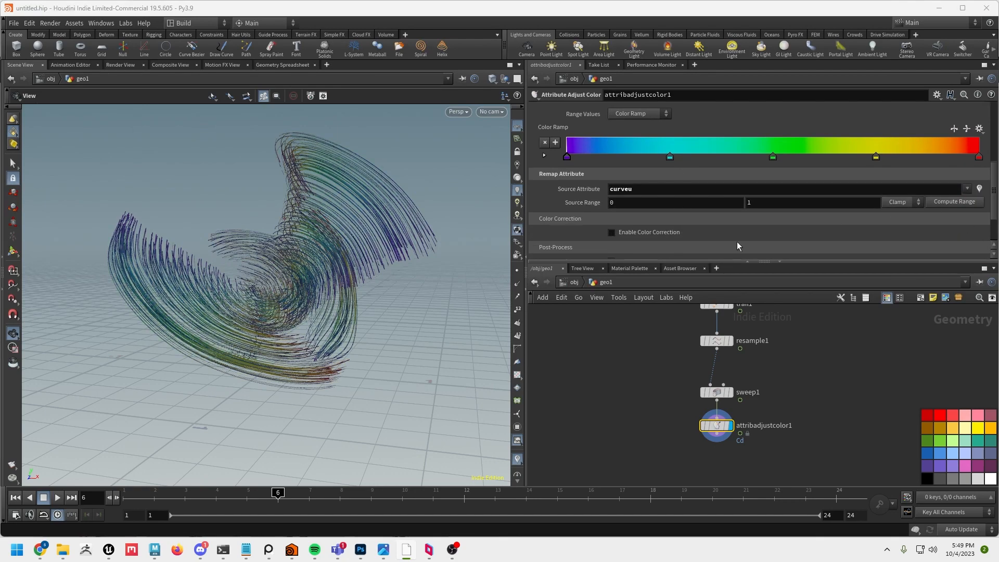
- Reduce the rainbow color ramp to a cyan start and a red end, removing the purple, green and yellow stops
left_click_drag(334, 260, 453, 265)
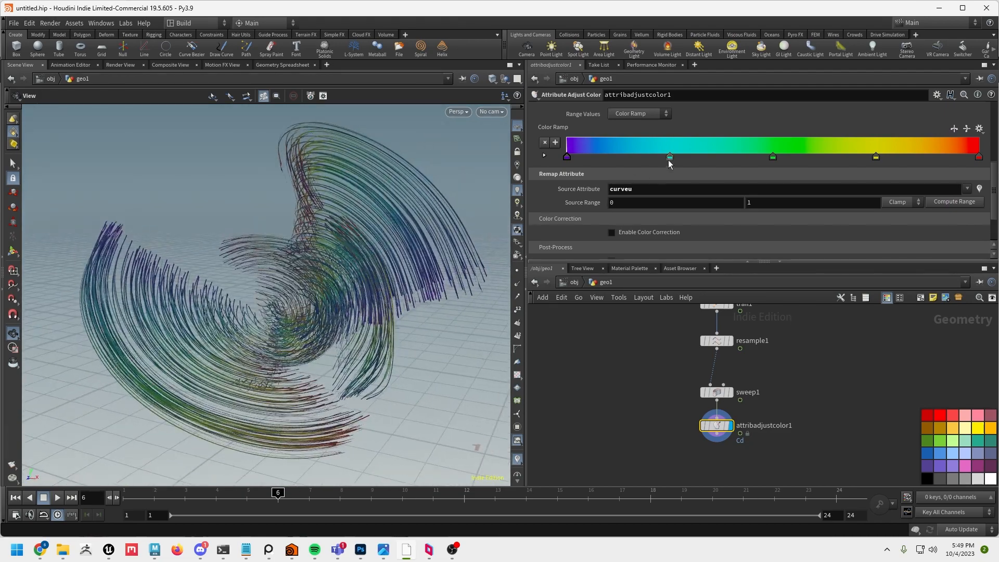
left_click_drag(669, 161, 573, 159)
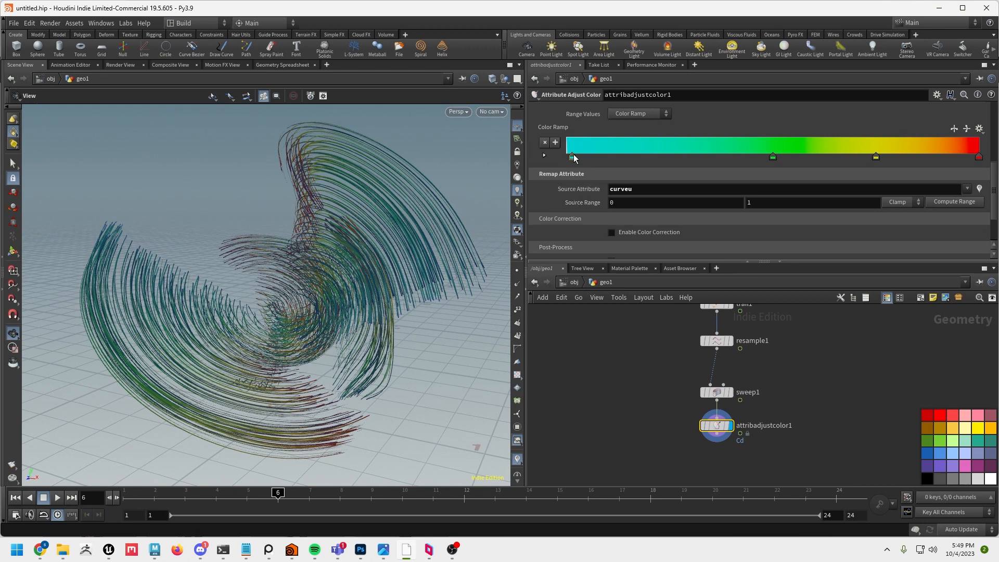
left_click_drag(773, 157, 876, 194)
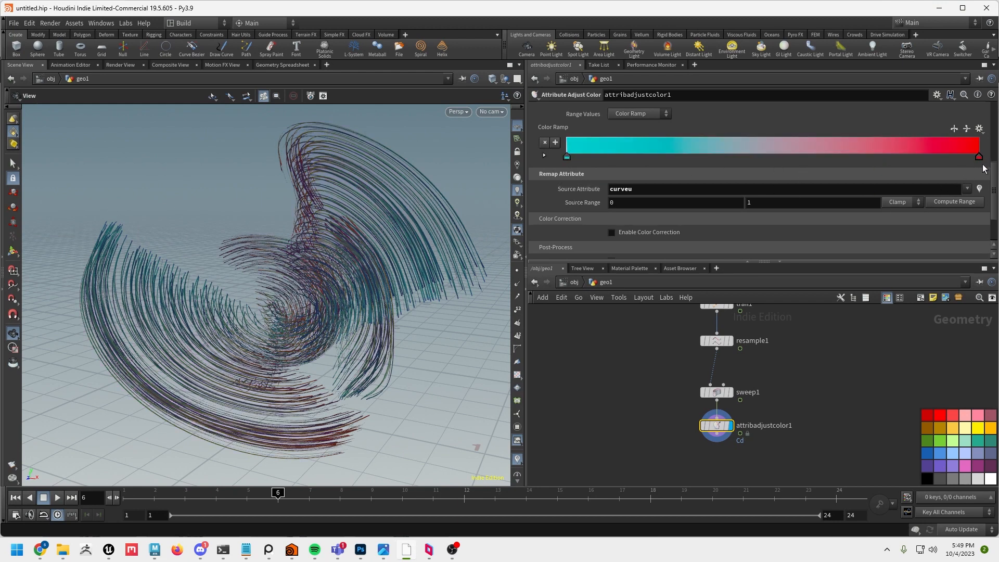
- Play the animation from frame 1, inspect the colored trails from another angle, and stop playback
mouse_move(396, 323)
left_mouse_down()
mouse_move(305, 330)
mouse_move(294, 310)
left_mouse_up()
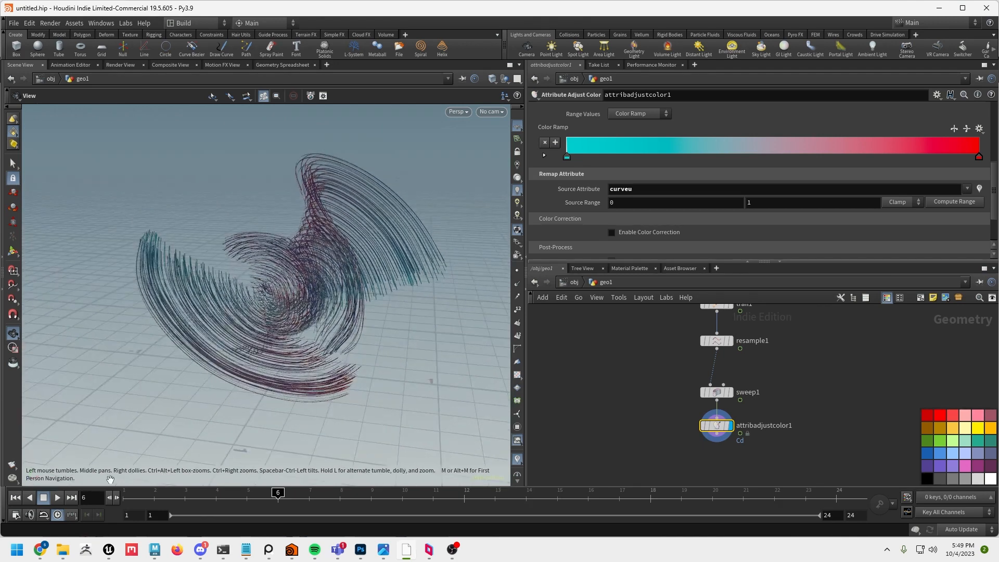
left_click(15, 497)
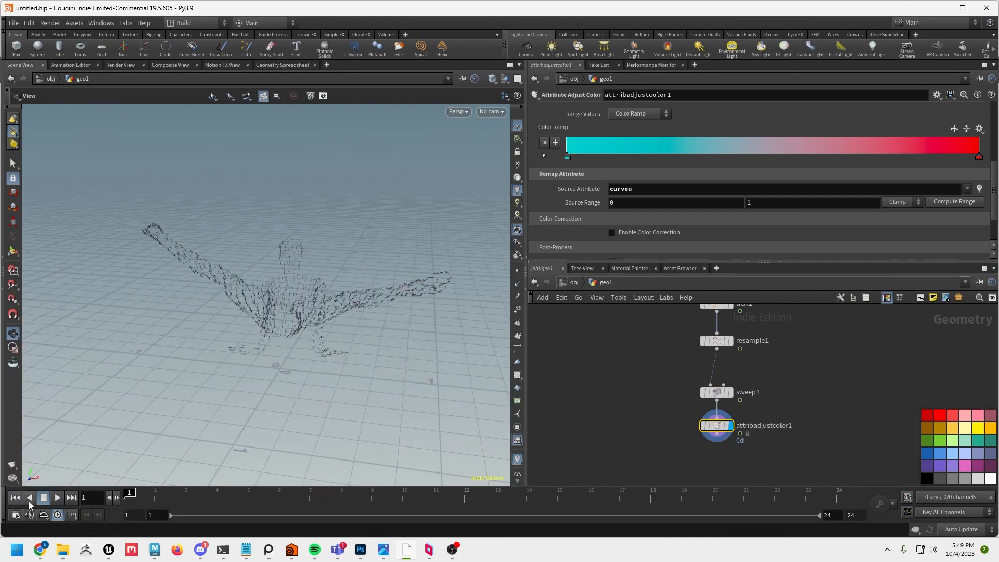
left_click(59, 498)
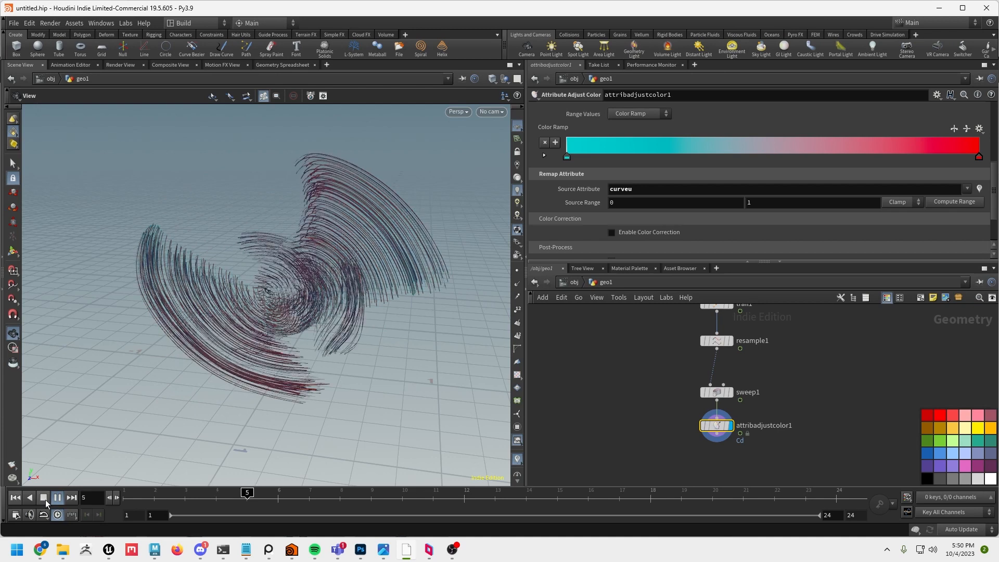
left_click_drag(256, 353, 408, 375)
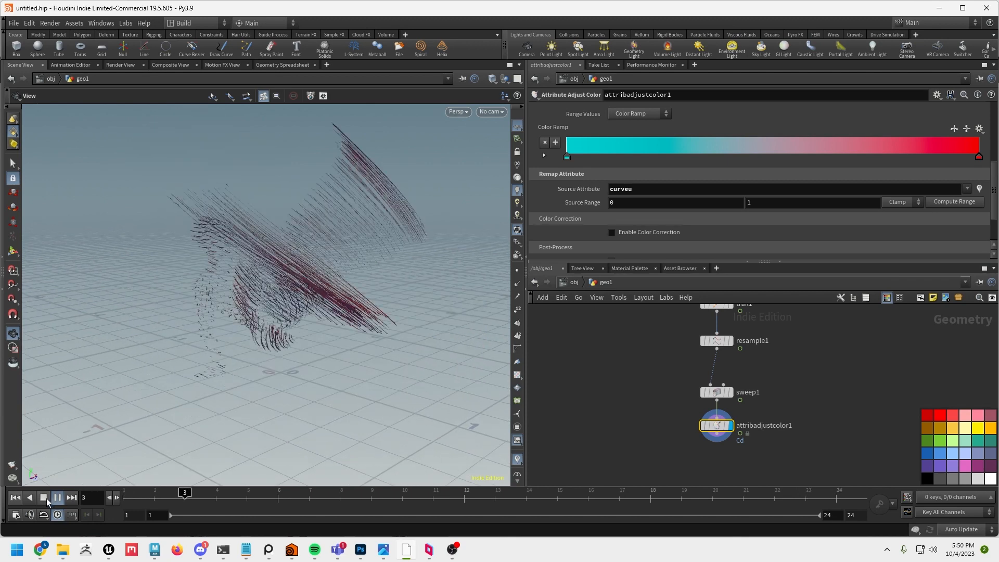
left_click(45, 498)
- Try to combine the Bone Deform character with the colored trails in a new Merge node and display the result
scroll(809, 370, "down", 3)
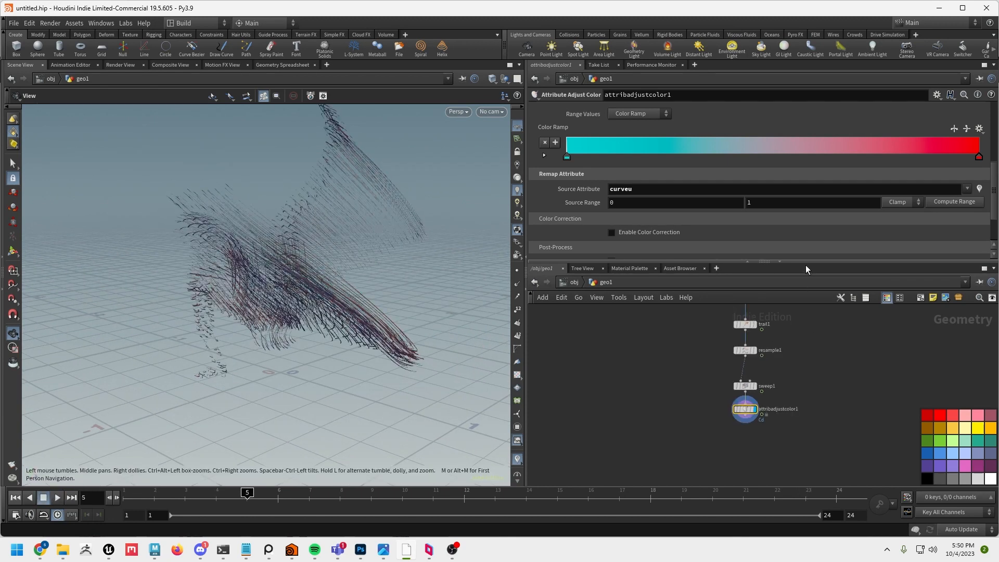
left_click_drag(805, 264, 810, 194)
middle_click_drag(817, 258, 825, 321)
scroll(872, 371, "down", 2)
key("Tab")
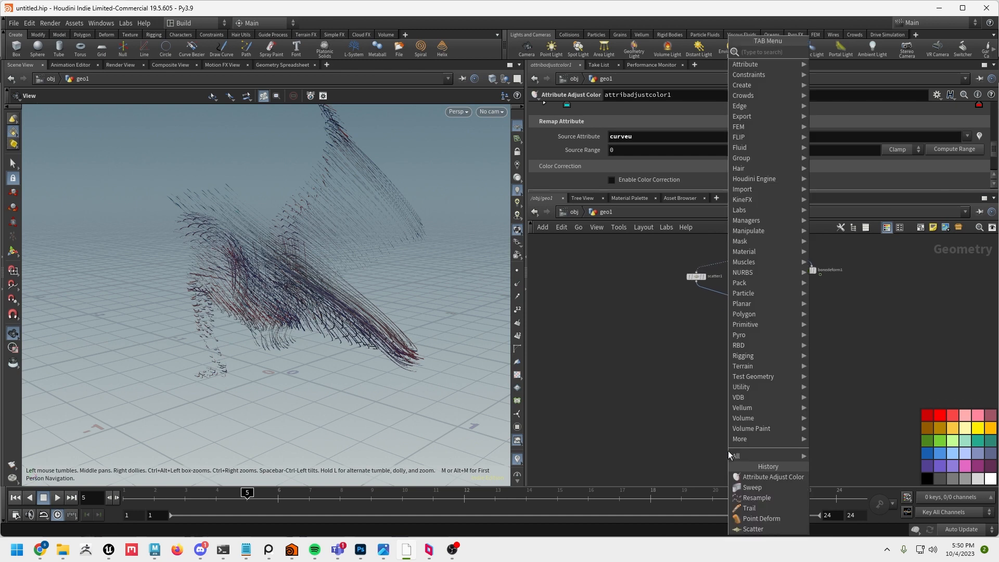
type("mer")
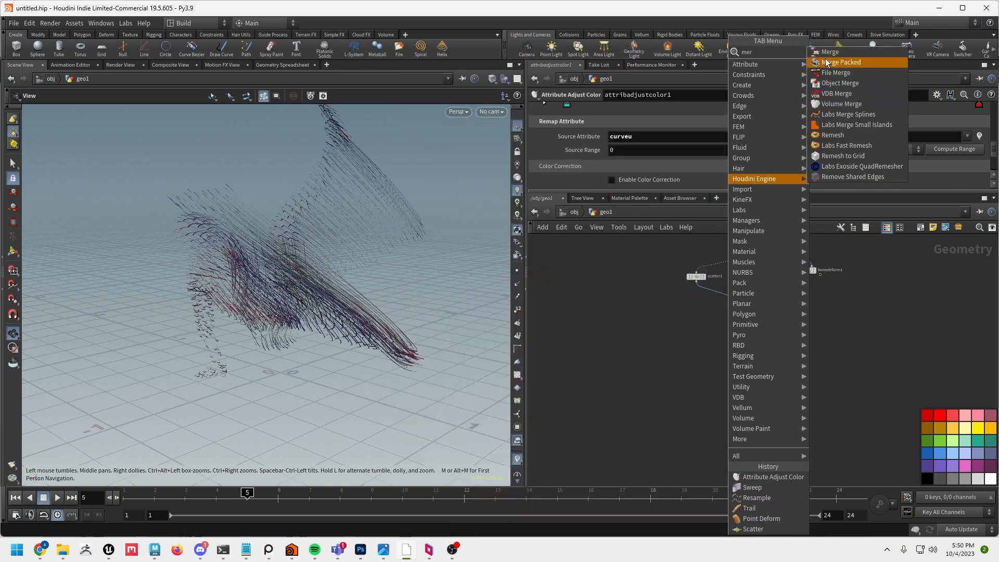
key("Return")
left_click(693, 423)
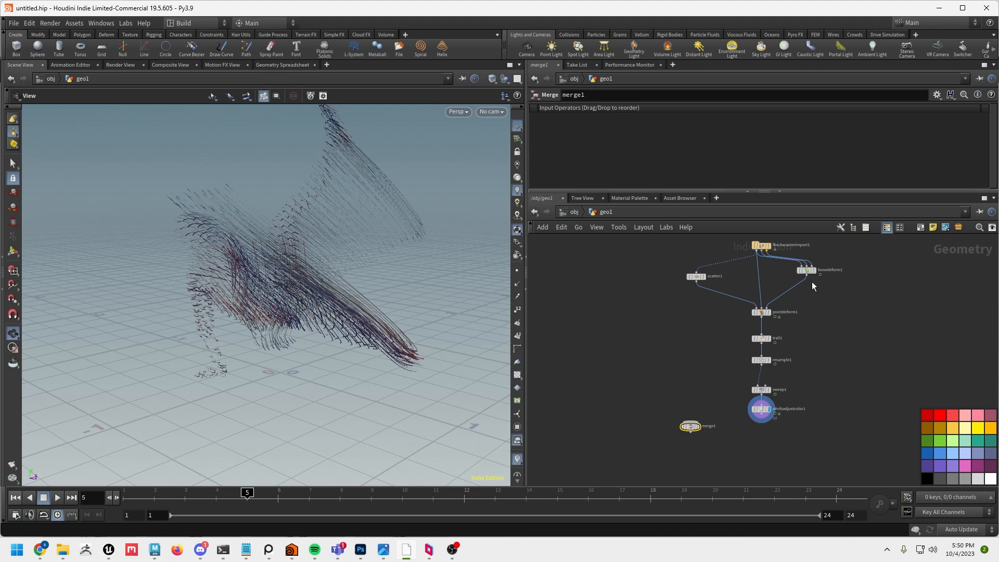
left_click_drag(807, 275, 691, 422)
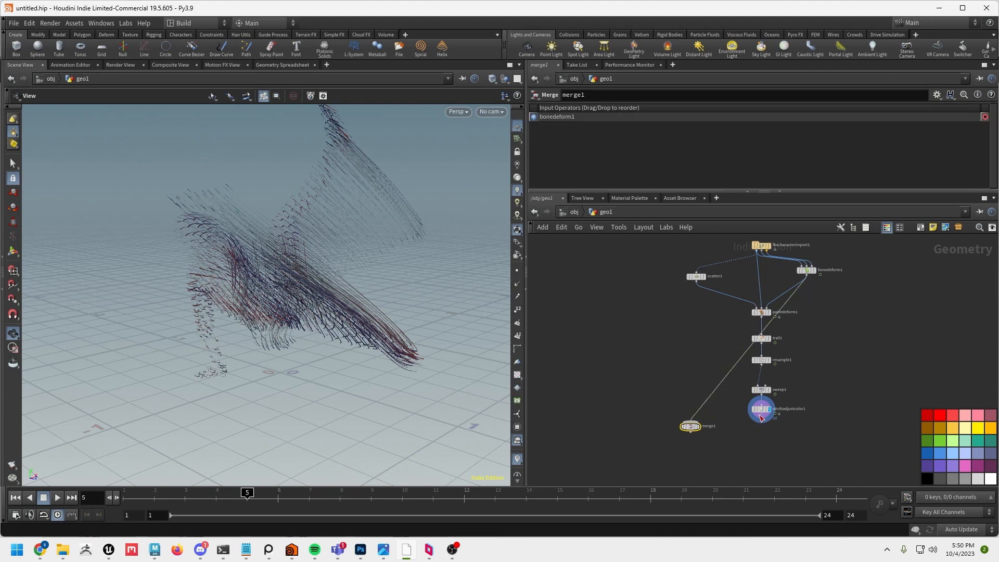
left_click_drag(762, 418, 695, 428)
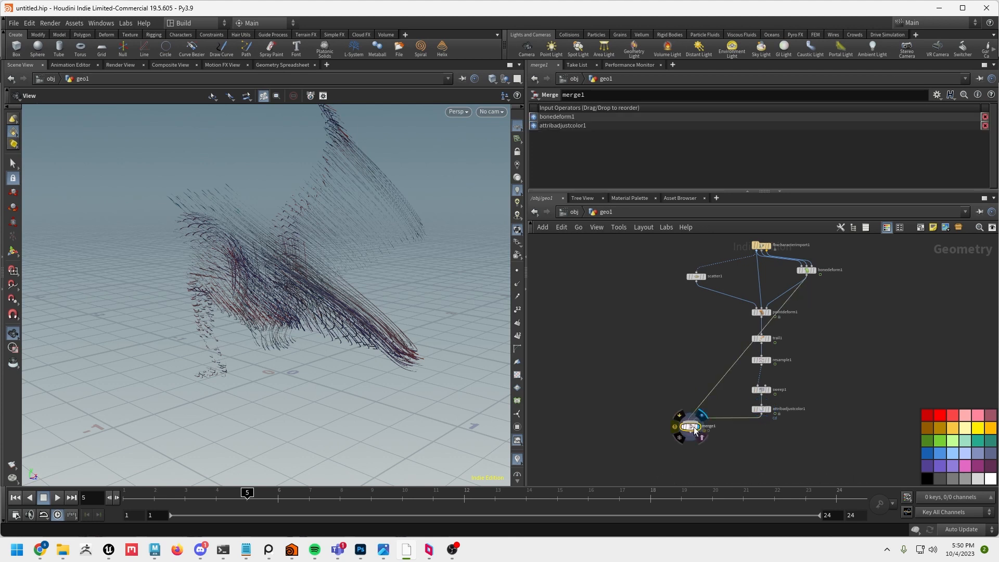
left_click_drag(329, 345, 350, 321)
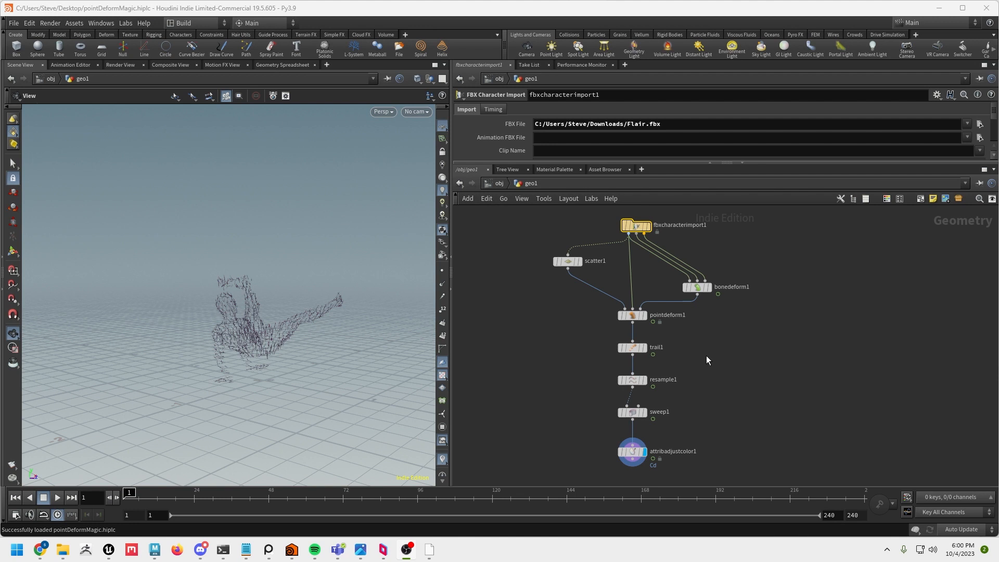
- Reposition the Bone Deform node slightly closer to the FBX Character Import node in the pointDeformMagic network
mouse_move(707, 356)
middle_mouse_down()
mouse_move(727, 357)
mouse_move(695, 353)
middle_mouse_up()
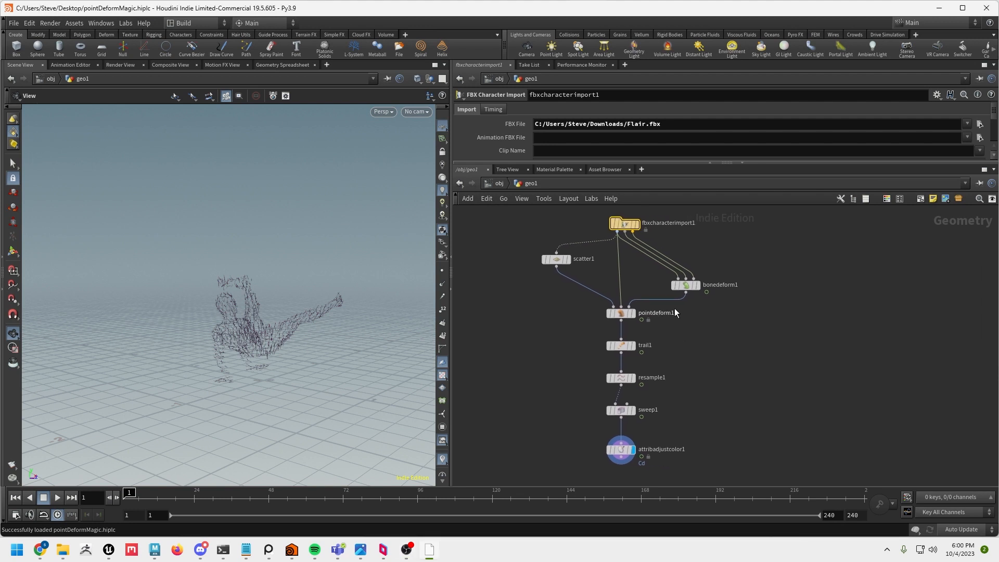
left_click_drag(686, 285, 681, 276)
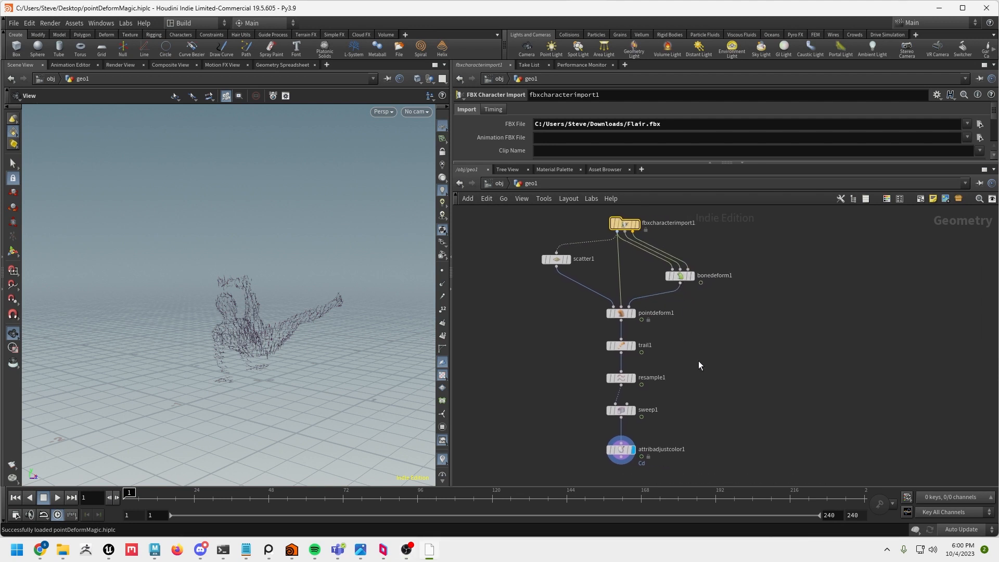
scroll(692, 354, "down", 3)
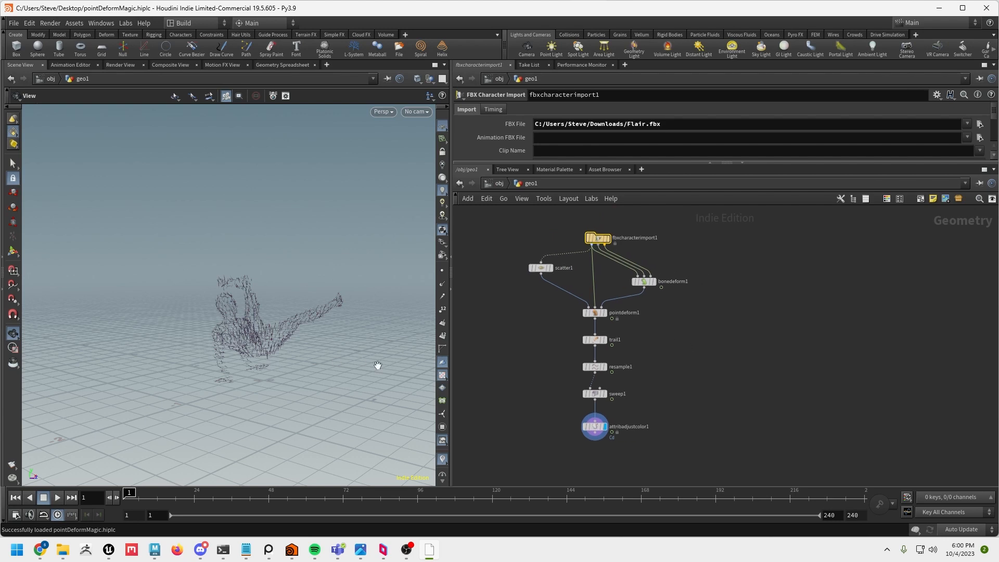
- Play the animation up to frame 8 and inspect the character's trails from several angles
left_click_drag(335, 319, 309, 360)
right_click_drag(309, 360, 332, 357)
left_click_drag(333, 357, 269, 336)
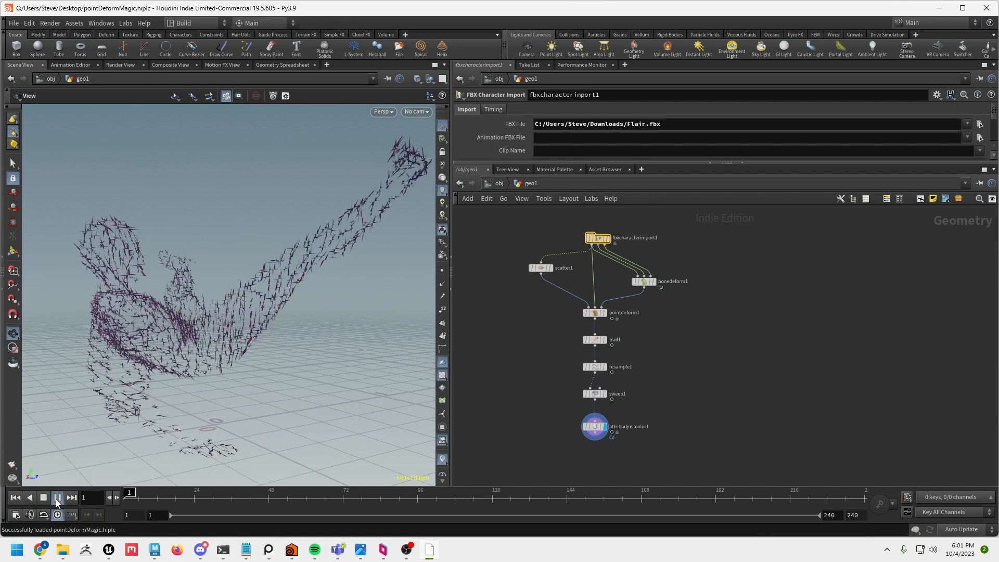
left_click_drag(250, 342, 200, 385)
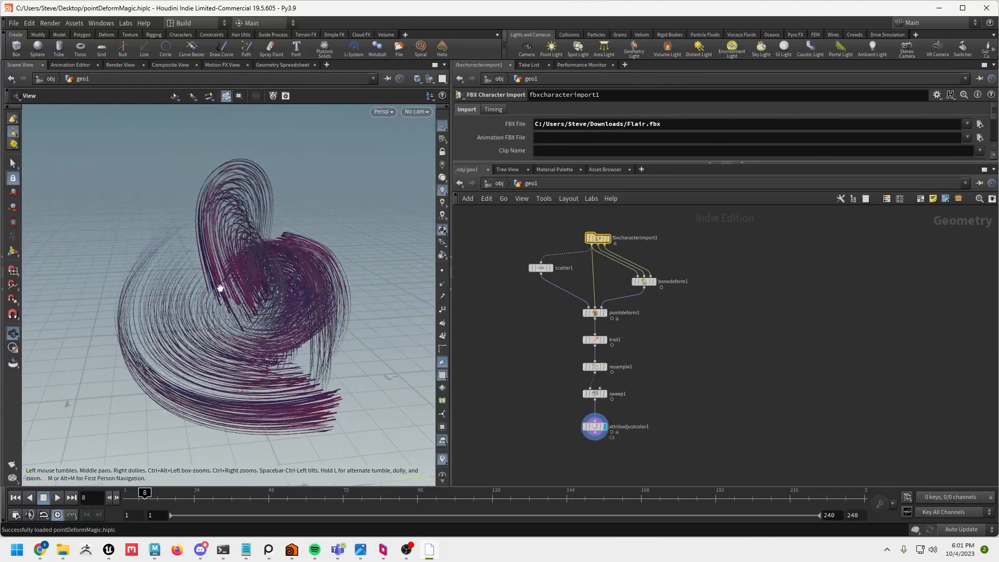
left_click_drag(221, 288, 317, 296)
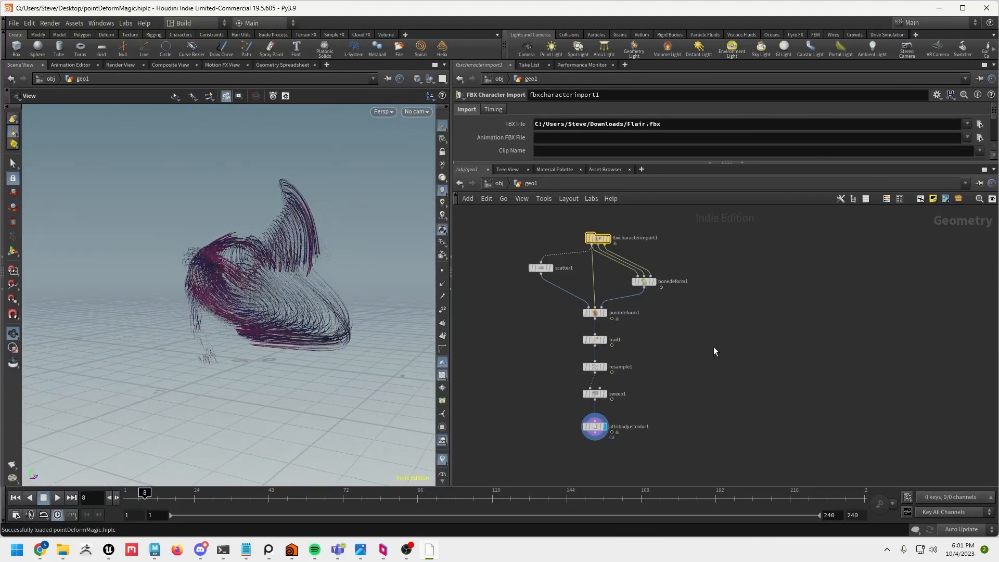
- Duplicate the FBX Character Import and Bone Deform nodes and place the copies beside the trail network
scroll(719, 320, "up", 3)
left_click_drag(748, 342, 581, 252)
key("ctrl+c")
key("ctrl+v")
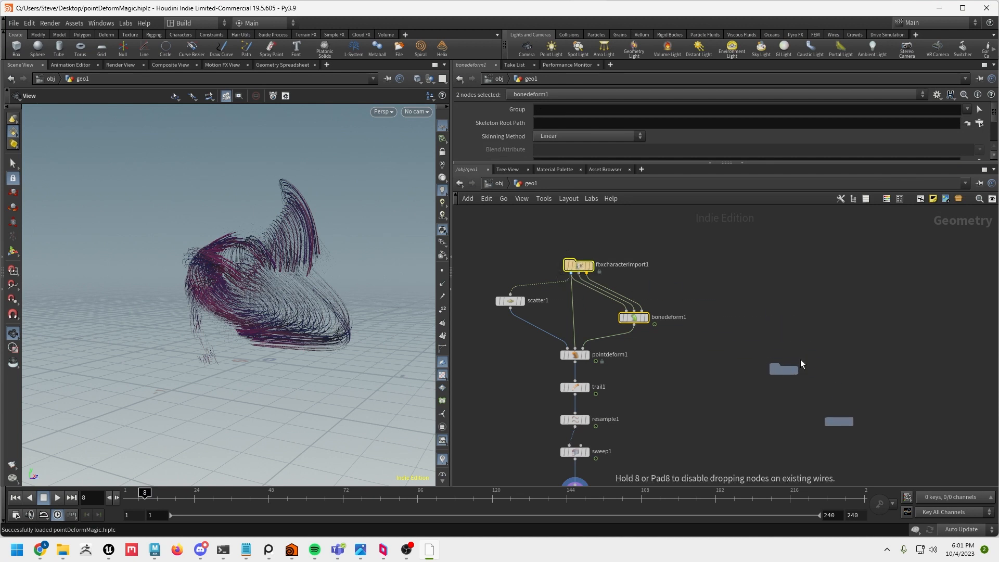
middle_click_drag(763, 340, 737, 219)
left_click(814, 301)
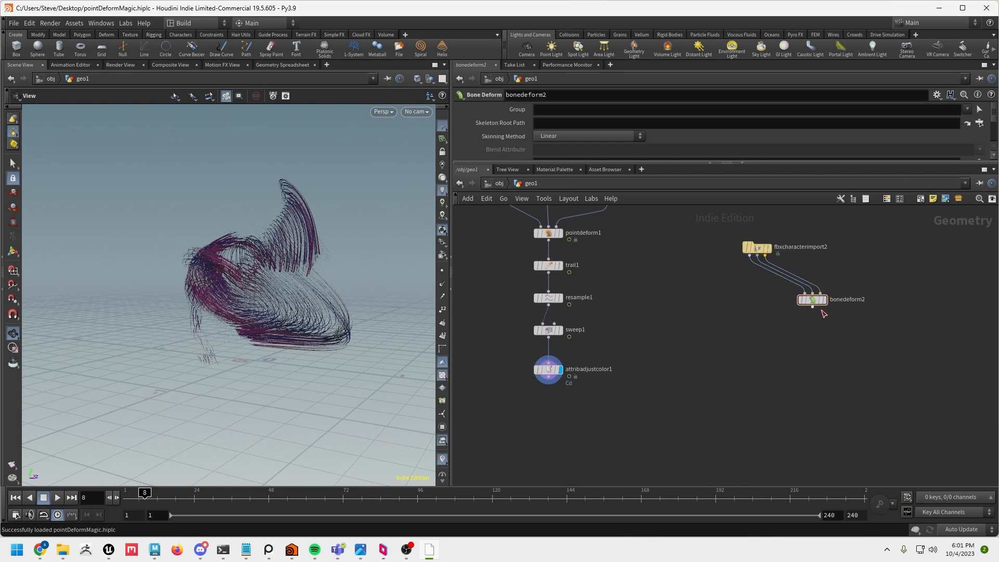
- Align the duplicated Bone Deform directly below its FBX Character Import and move the pair farther from the trail network
left_click_drag(817, 302, 763, 285)
left_click(761, 249, "shift")
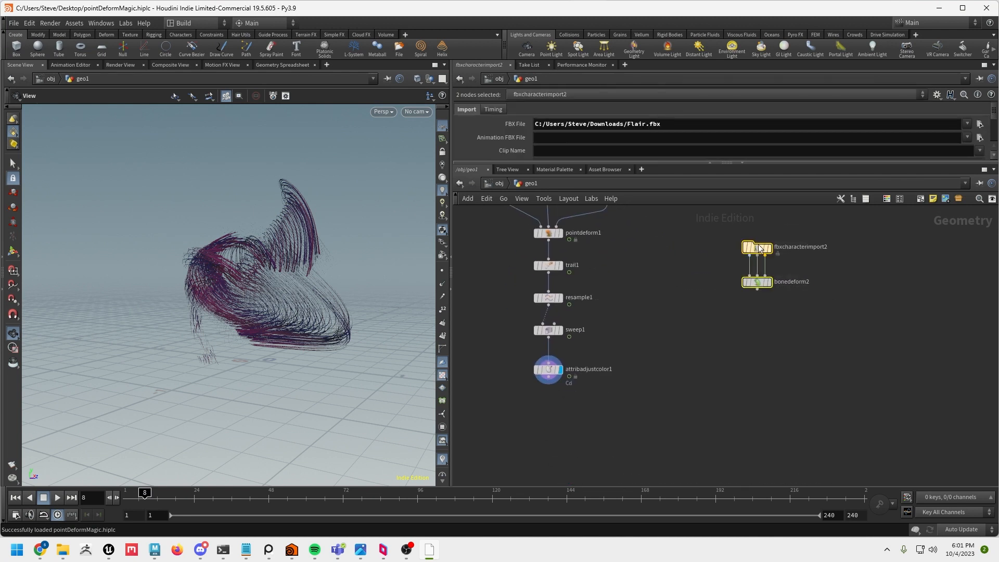
left_click_drag(761, 249, 821, 282)
- Add a Merge node below both branches and connect the Attribute Adjust Color output to it
middle_click_drag(687, 274, 685, 323)
middle_click_drag(679, 404, 662, 357)
key("Tab")
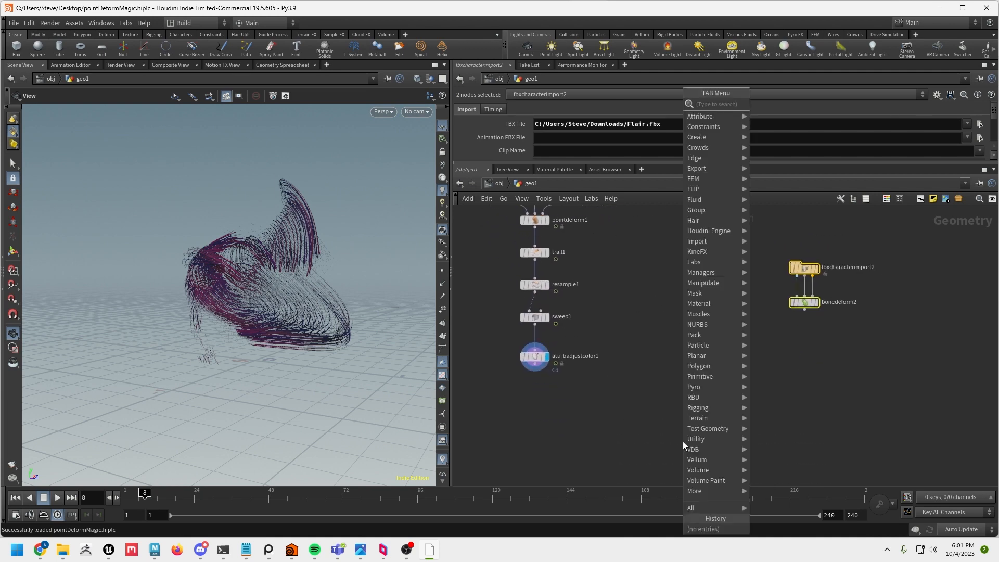
type("merg")
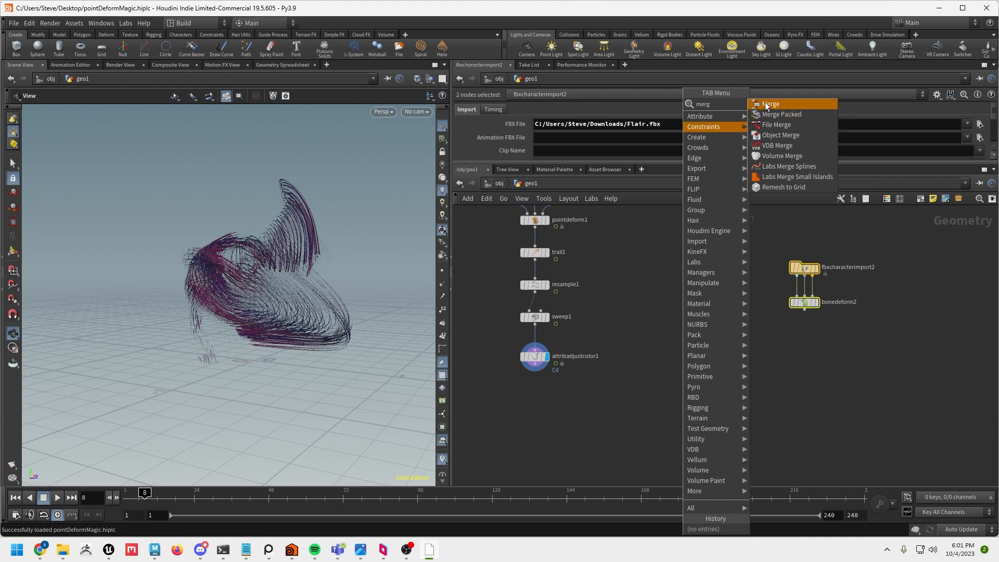
left_click(766, 105)
left_click(629, 440)
left_click_drag(609, 423, 613, 425)
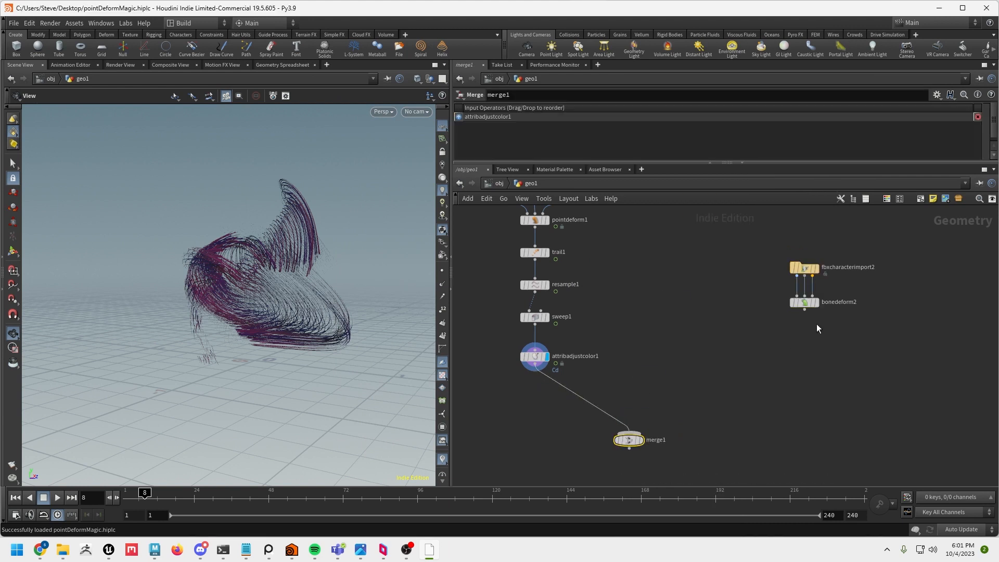
- Connect the duplicated Bone Deform to the Merge node, display the merged result and play the animation up to frame 26
left_click_drag(806, 318, 630, 438)
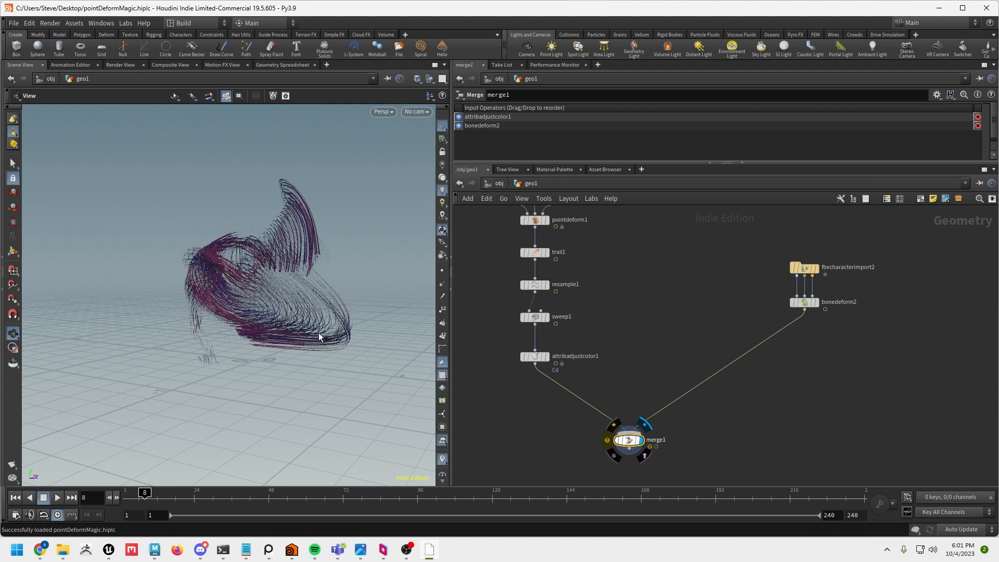
mouse_move(234, 333)
left_mouse_down()
mouse_move(341, 331)
mouse_move(174, 338)
mouse_move(259, 374)
mouse_move(208, 400)
left_mouse_up()
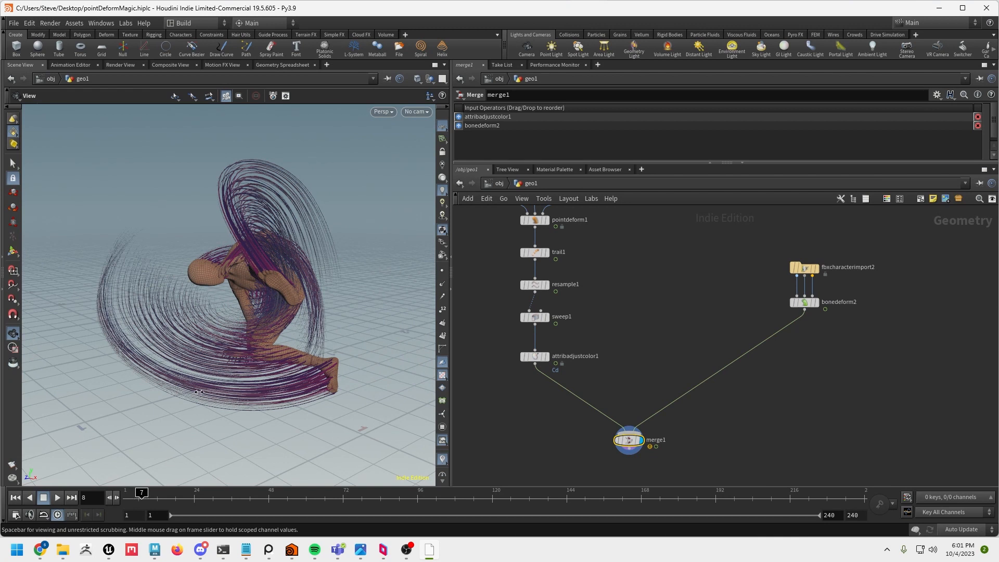
left_click_drag(199, 392, 197, 388)
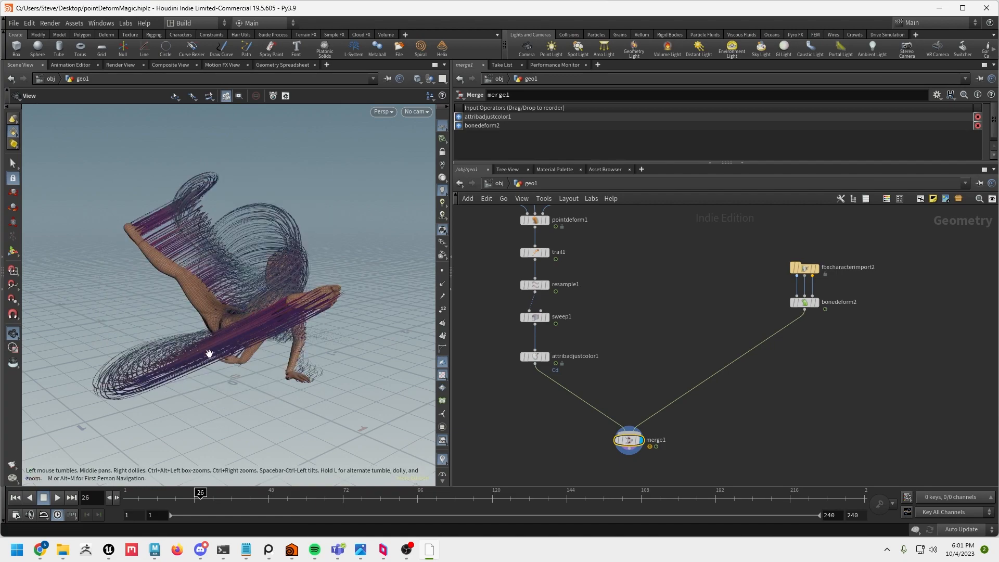
- Inspect the merged character and its trails at frame 26 up close and from several angles
left_click_drag(250, 387, 239, 254)
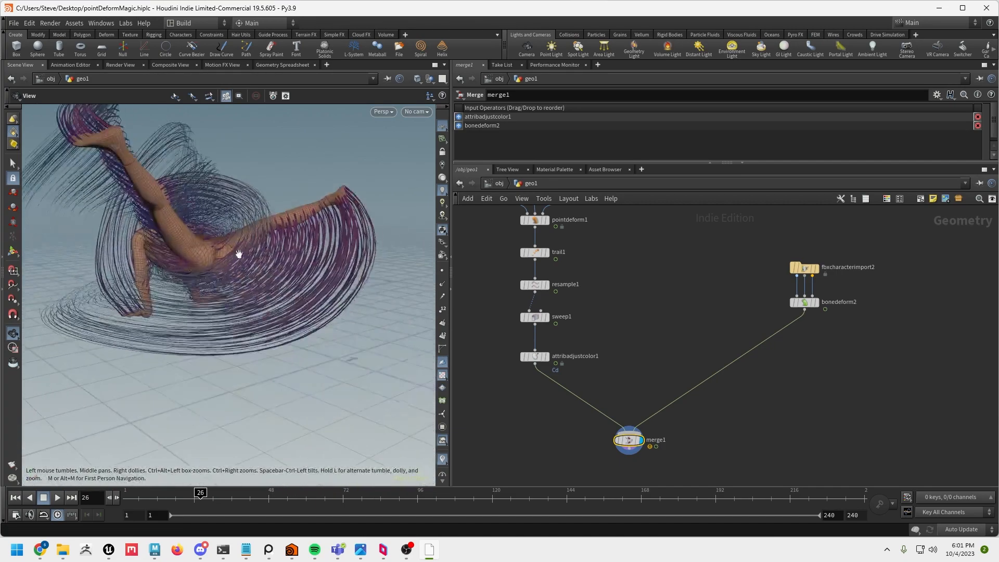
right_click_drag(239, 254, 382, 327)
middle_click_drag(381, 326, 294, 345)
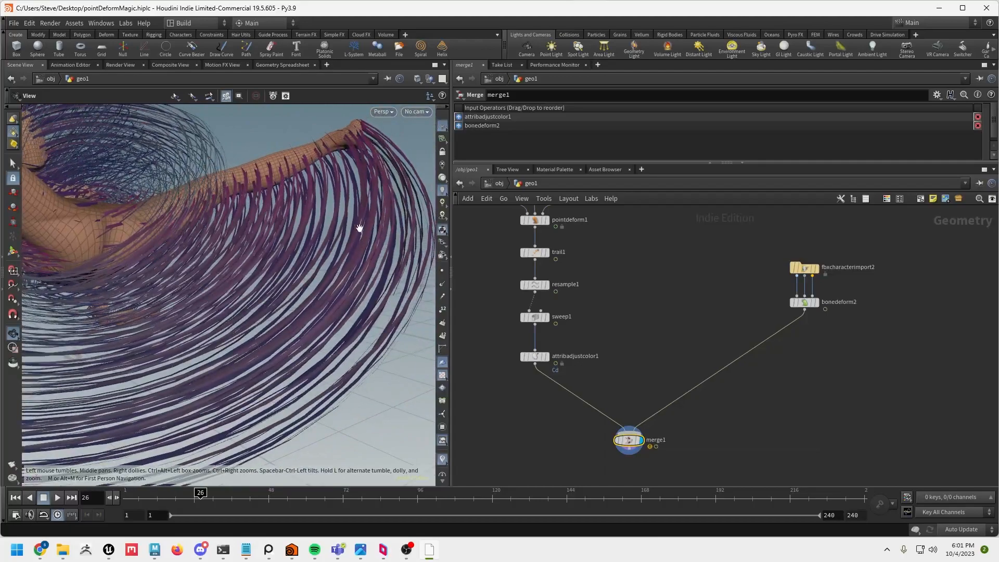
right_click_drag(327, 348, 218, 323)
left_click_drag(219, 323, 583, 317)
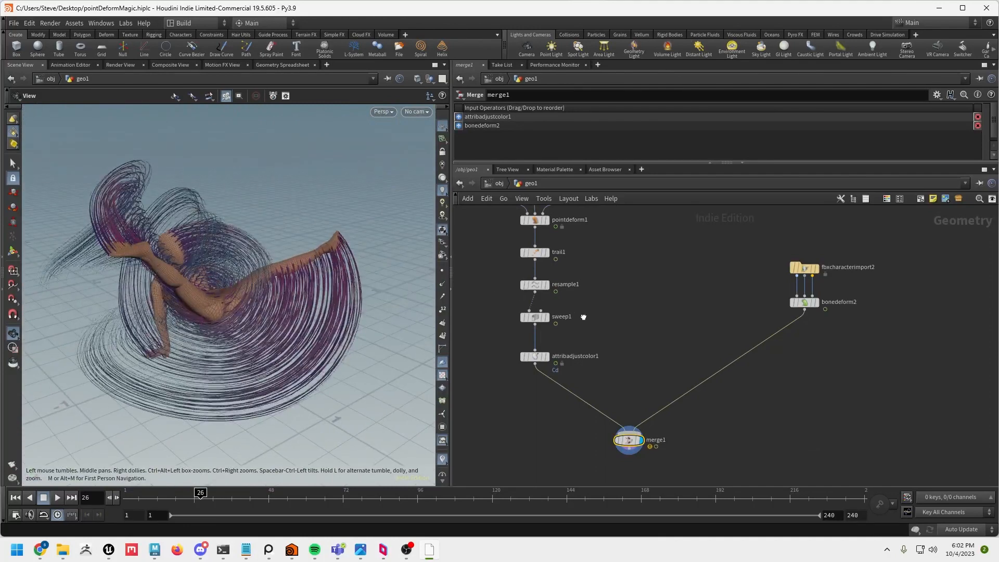
left_click_drag(326, 315, 520, 336)
scroll(649, 332, "down", 1)
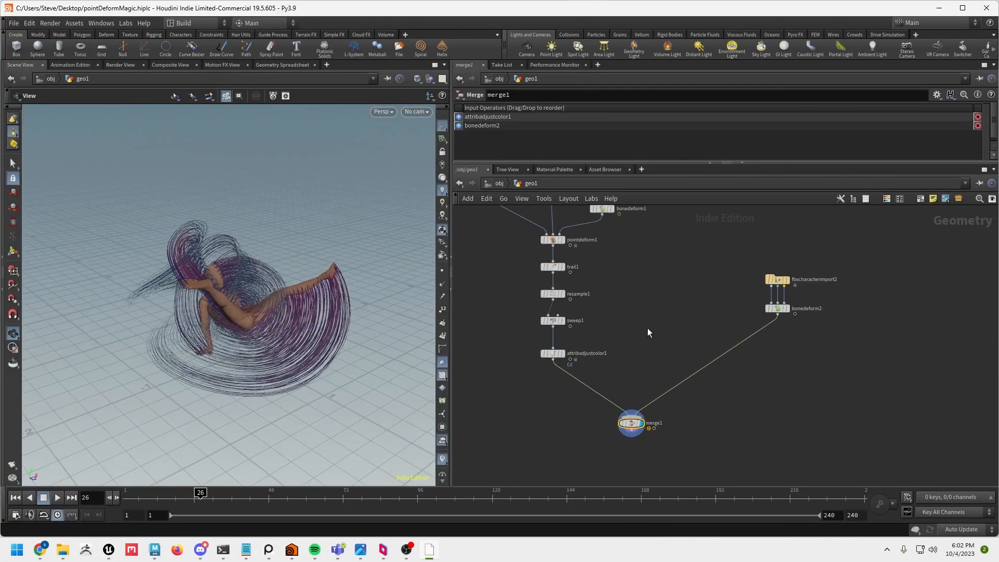
middle_click_drag(647, 332, 854, 357)
left_click_drag(208, 290, 205, 297)
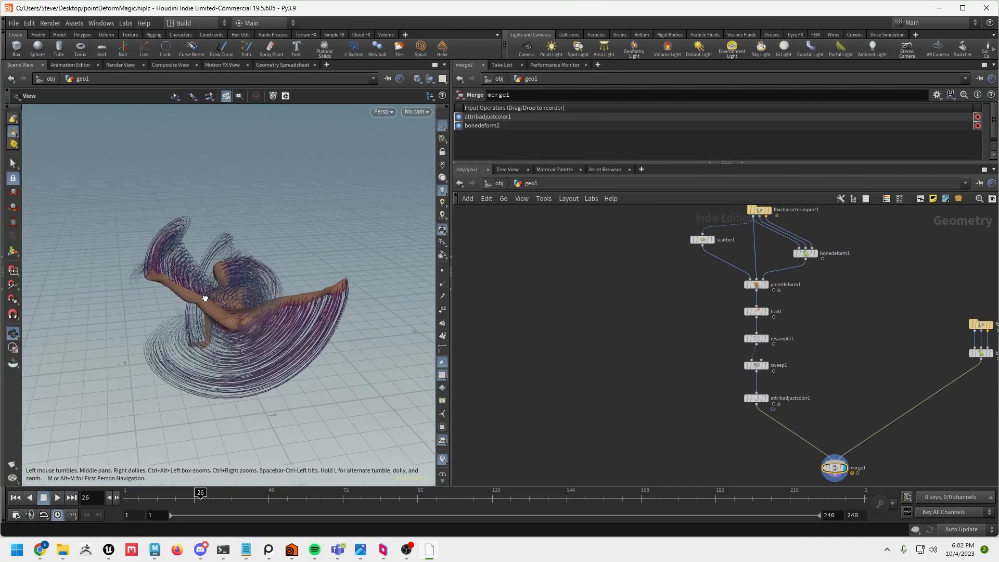
right_click_drag(205, 299, 324, 318)
middle_click_drag(324, 319, 293, 292)
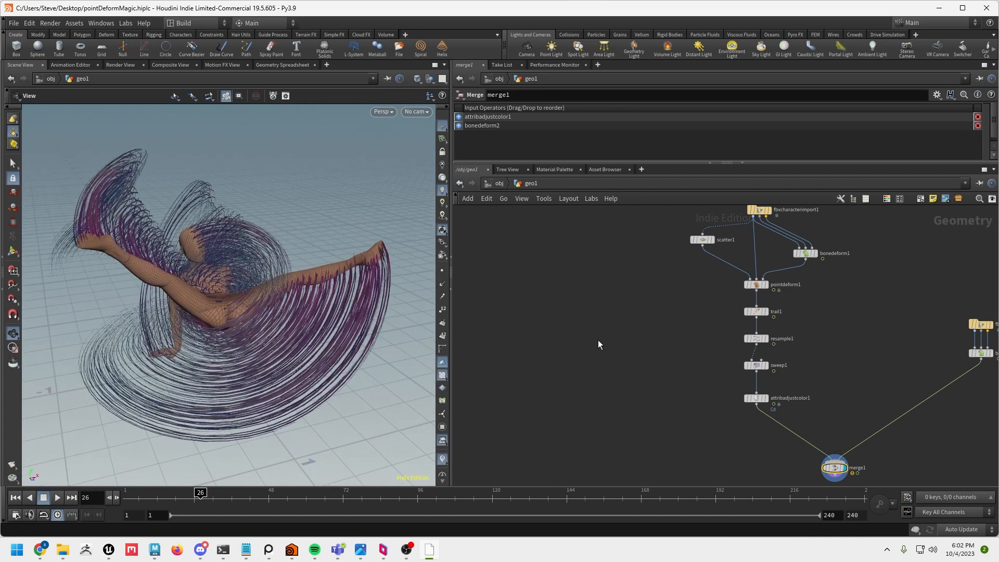
- Add a Null node beside the trail network, feed it from the Point Deform output and display it
key("Tab")
type("nu")
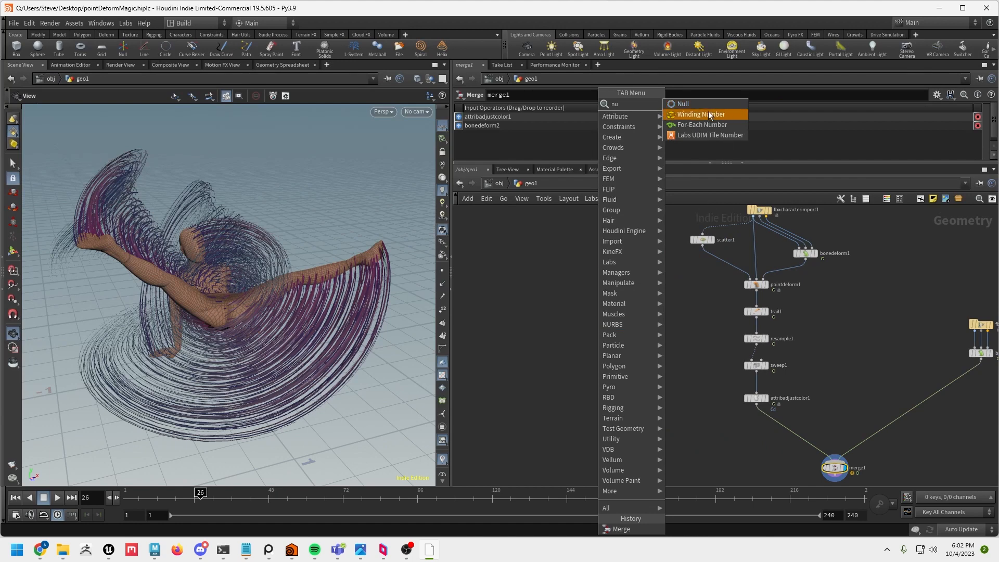
left_click(683, 104)
left_click(626, 297)
left_click_drag(756, 296, 640, 332)
key("r")
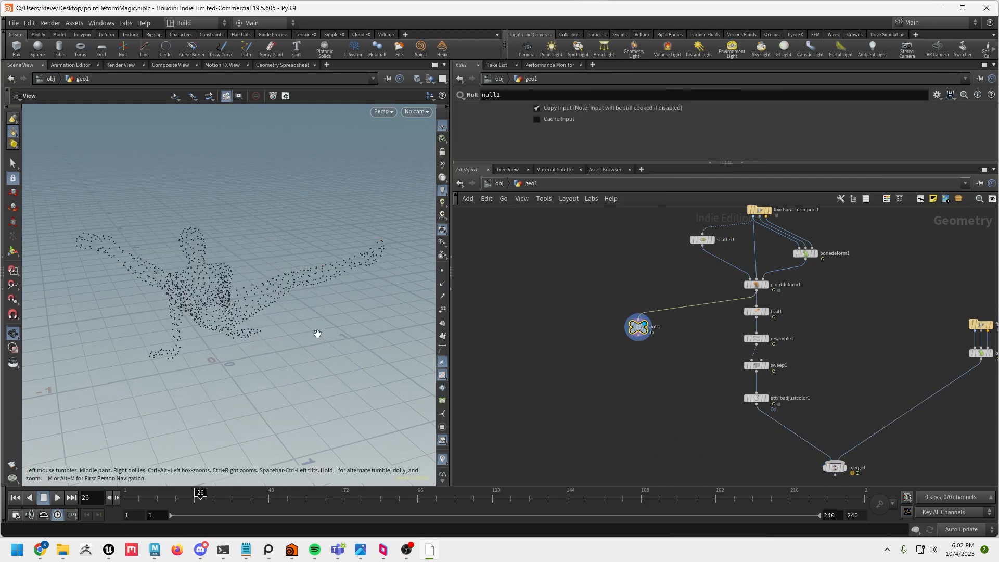
- Play the deformed points from frame 1 up to frame 26
left_click_drag(290, 328, 305, 334)
left_click(15, 497)
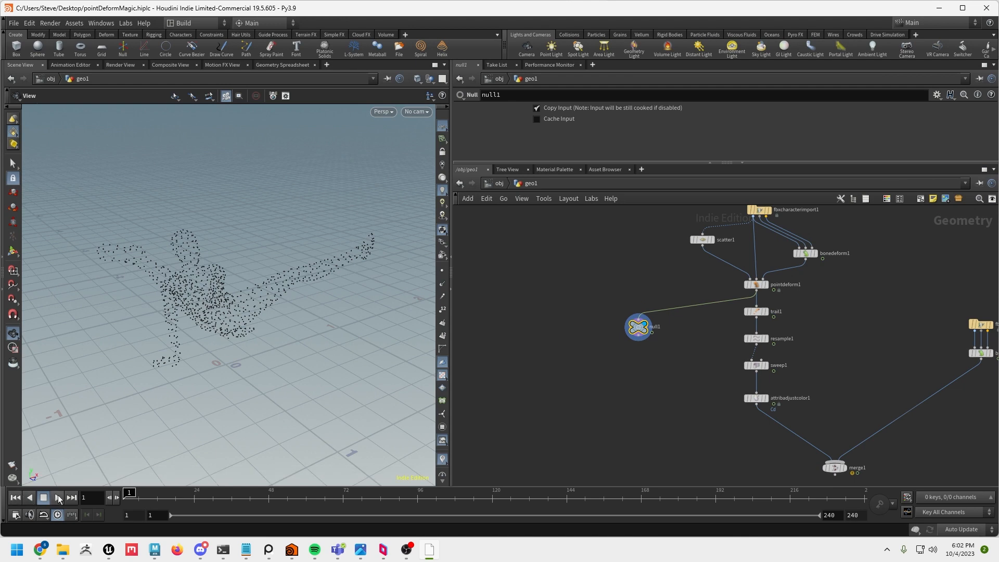
left_click(57, 497)
left_click(44, 498)
- Add a Copy to Points node below the Null and connect the Null to its target points input
middle_click_drag(636, 376, 792, 382)
key("Tab")
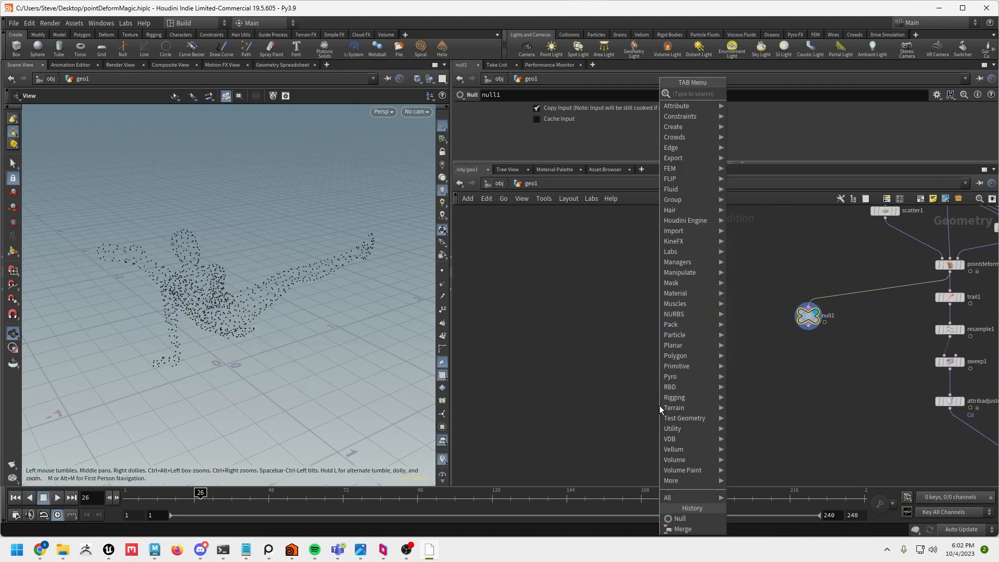
type("cop")
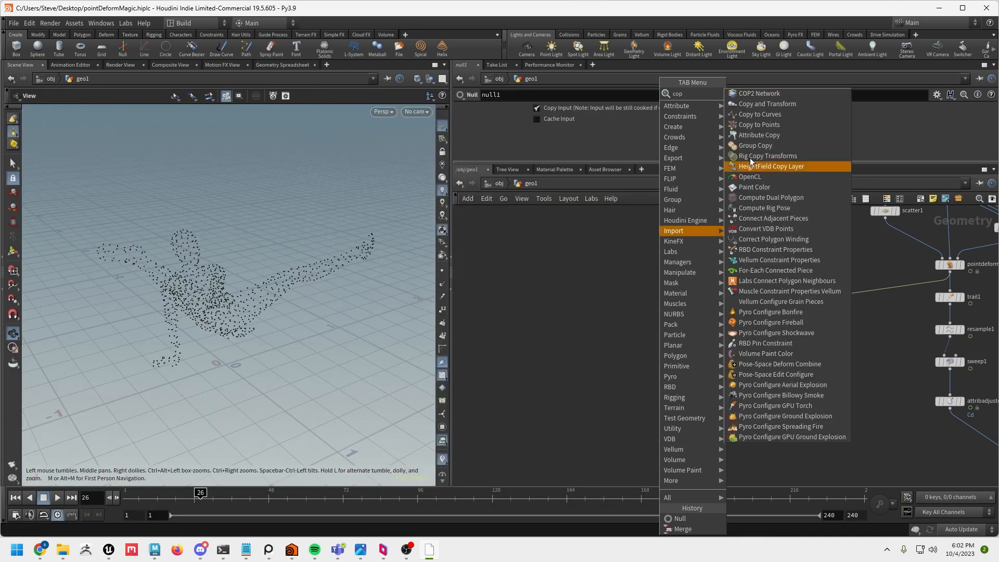
left_click(760, 125)
left_click(720, 428)
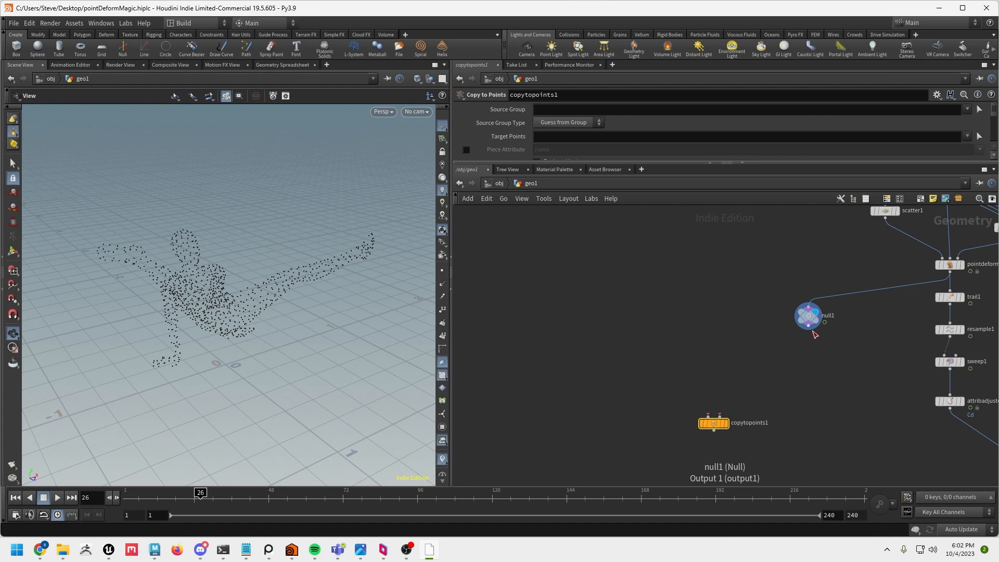
left_click_drag(809, 329, 720, 415)
- Add a Sphere node beside the Null and connect it to the first input of Copy to Points
key("Tab")
type("s")
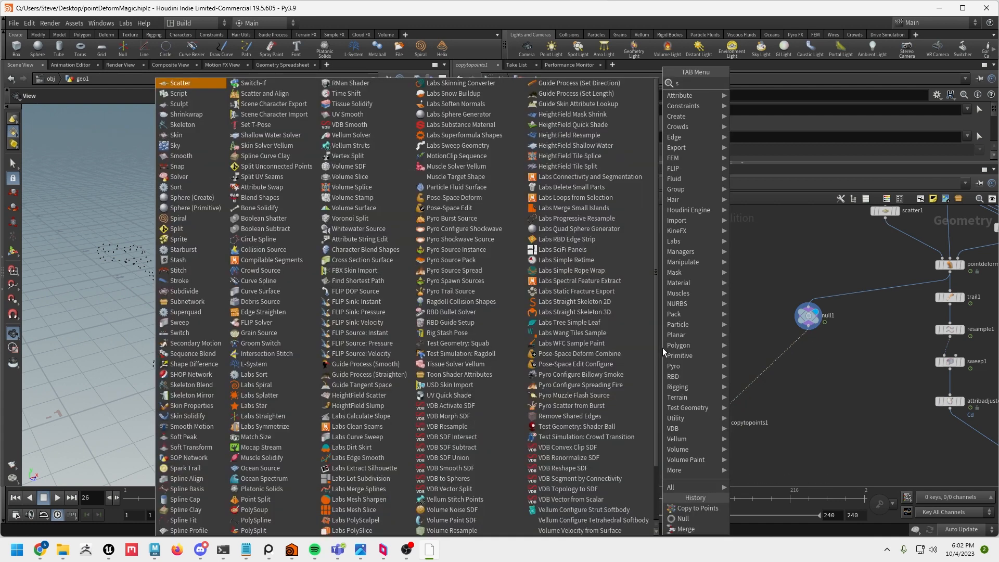
type("p")
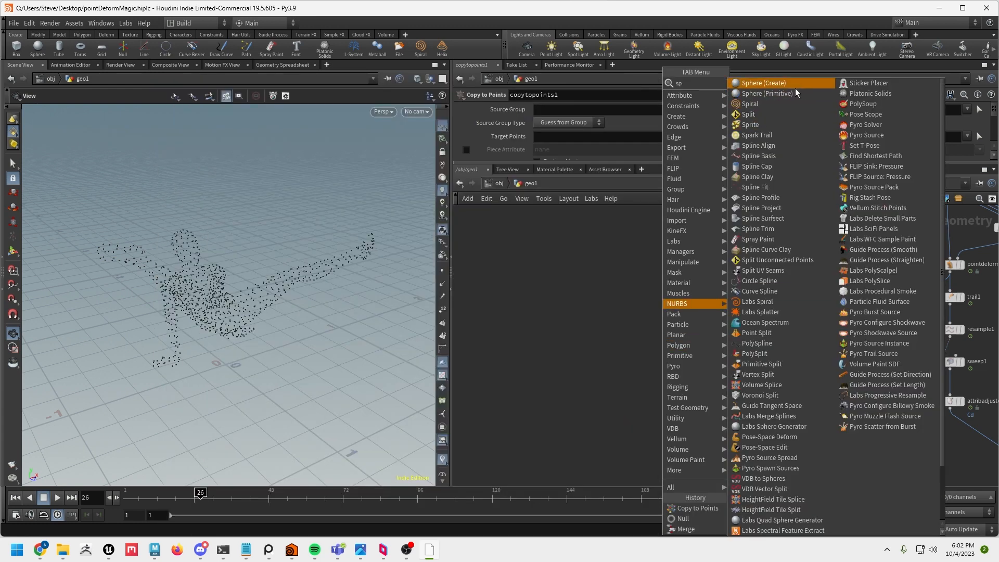
key("Return")
left_click(656, 325)
left_click_drag(655, 332, 713, 414)
- Display the Copy to Points result and set the sphere's primitive type to Polygon
left_click(726, 423)
left_click(573, 111)
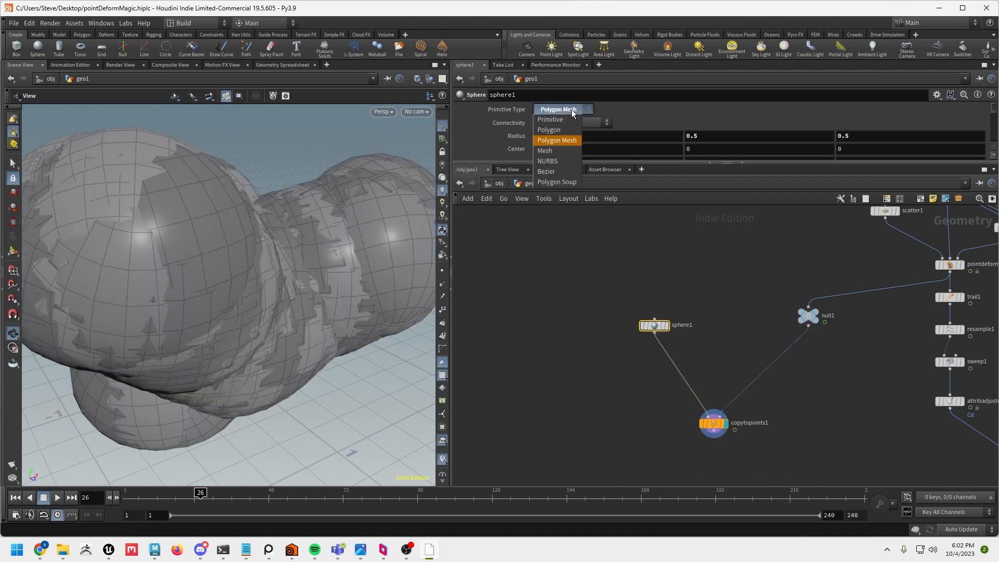
left_click(566, 129)
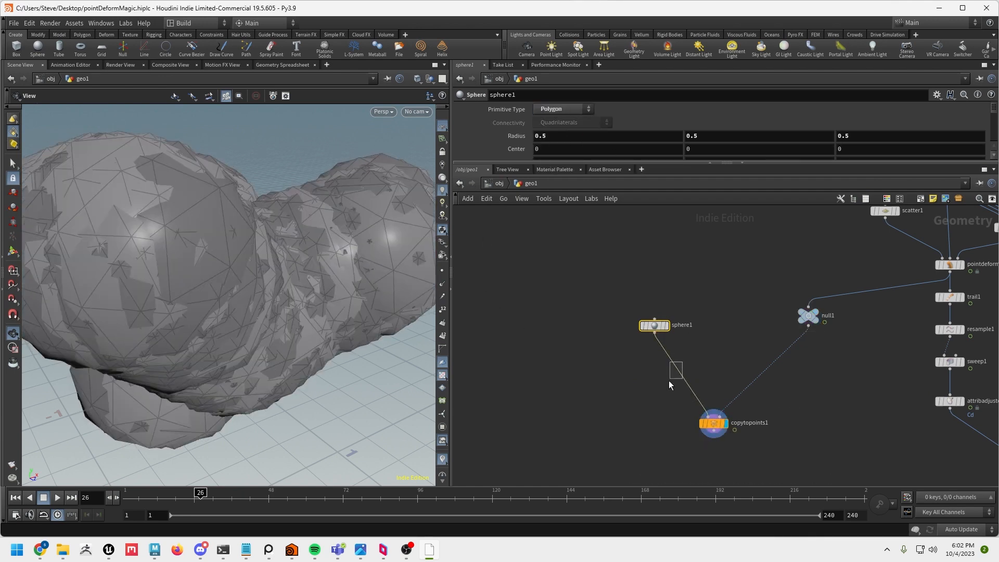
- Insert an Attribute Randomize node for Cd between the Null and Copy to Points
key("Tab")
type("attr")
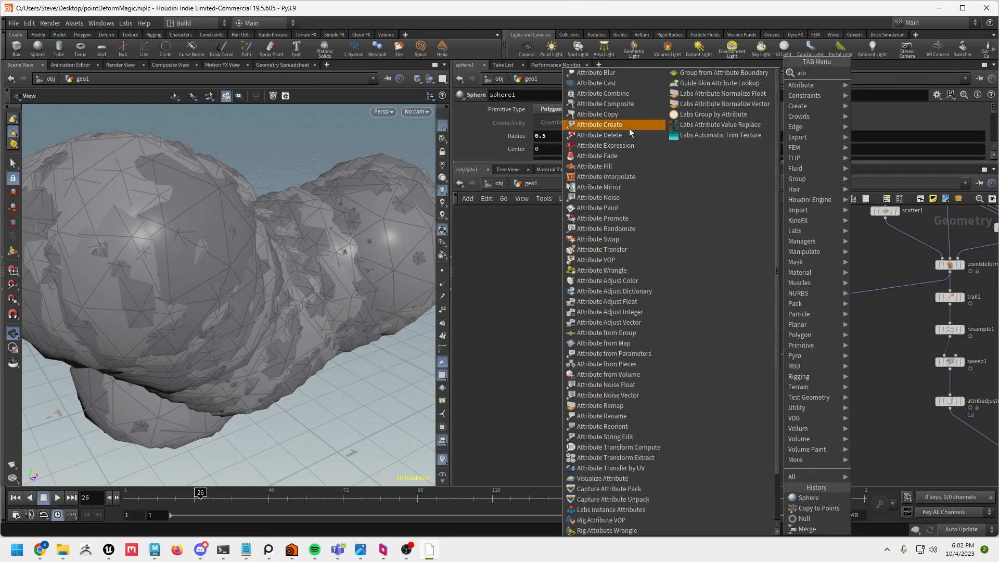
type("a")
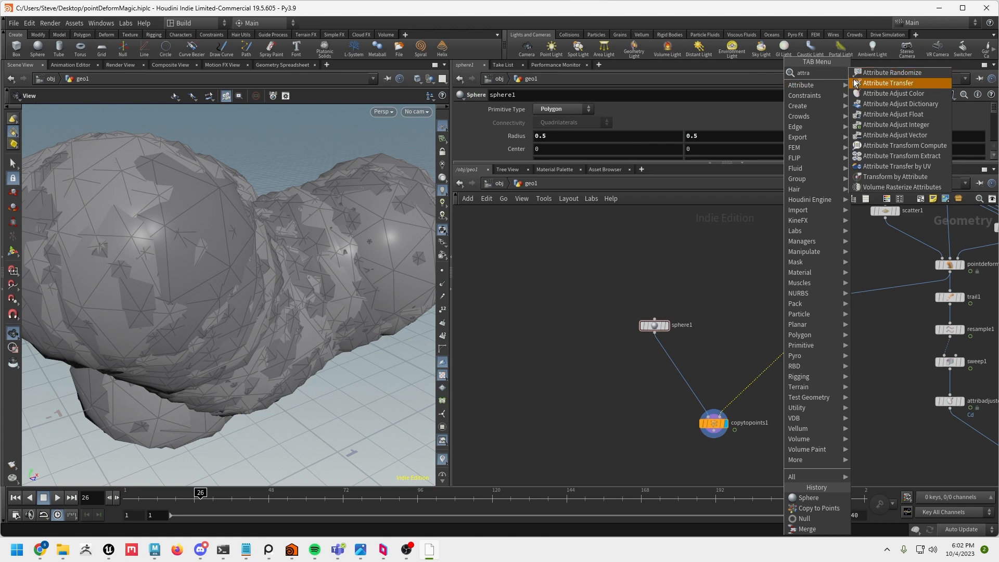
left_click(892, 72)
left_click(788, 362)
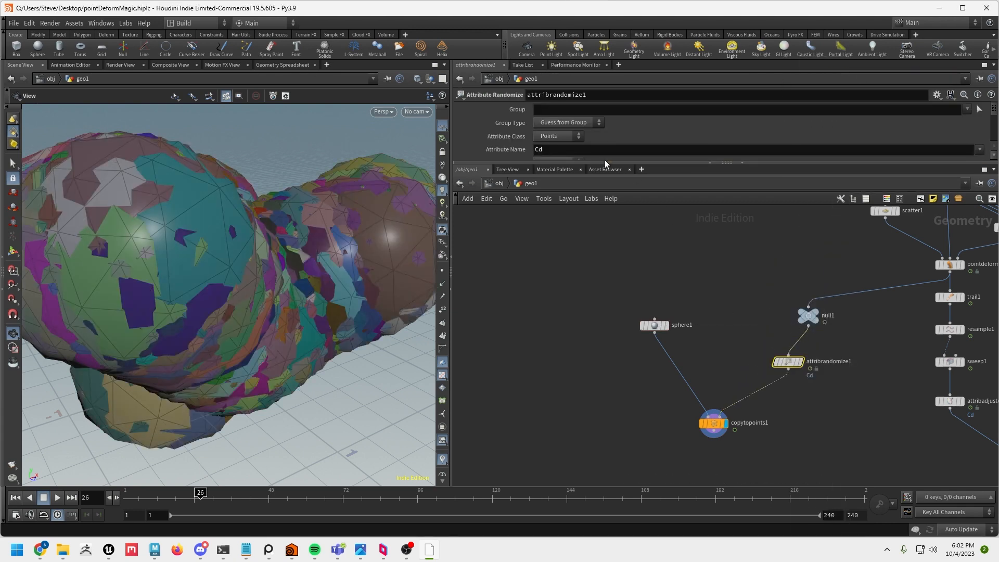
- Insert a copy of the Attribute Randomize node below the first one and set its attribute name to pscale
left_click_drag(604, 163, 607, 208)
left_click_drag(780, 384, 720, 446)
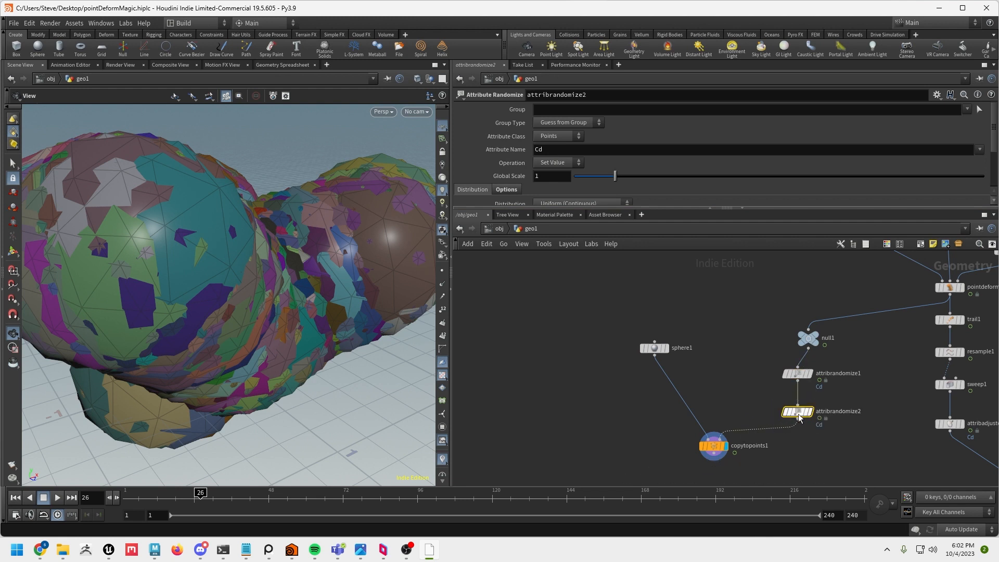
double_click(574, 154)
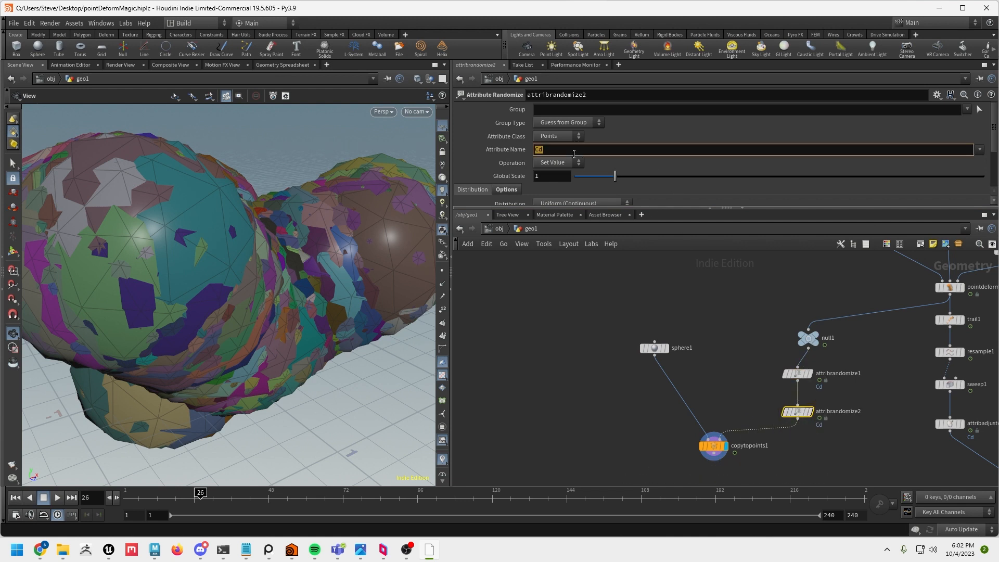
type("pscale")
key("Return")
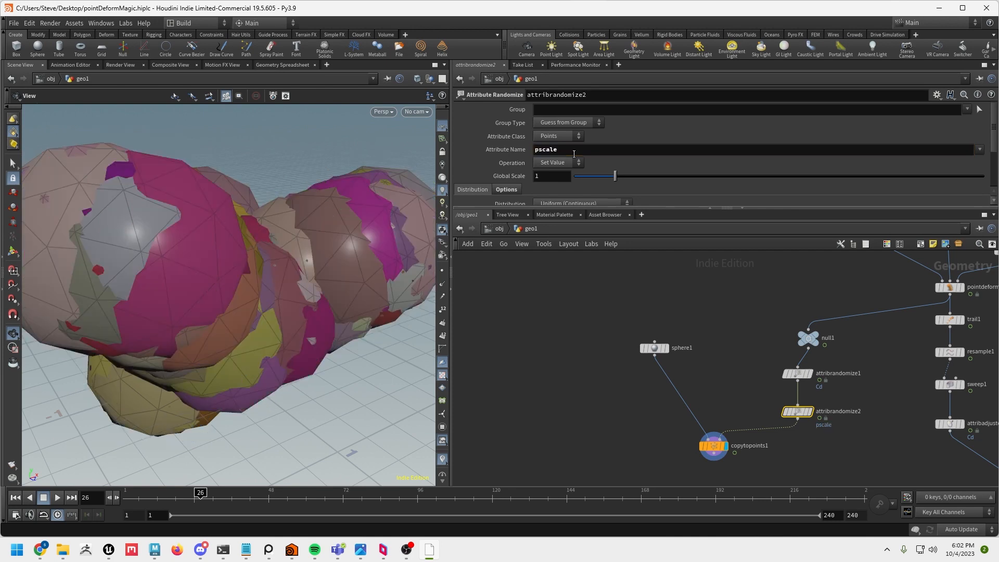
- Set the pscale randomization's first minimum value to .5 and its global scale to 0.17
scroll(574, 156, "down", 4)
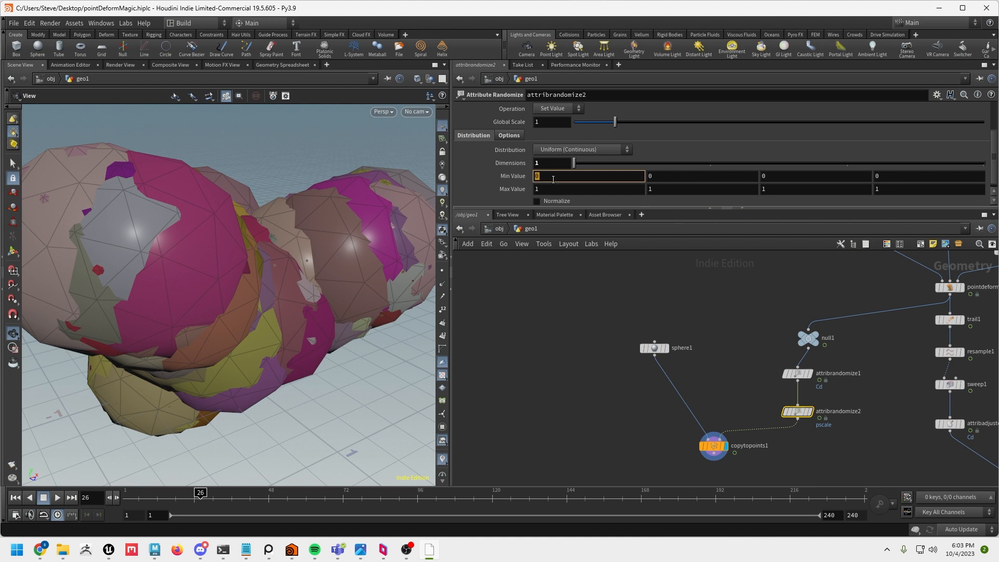
key("Return")
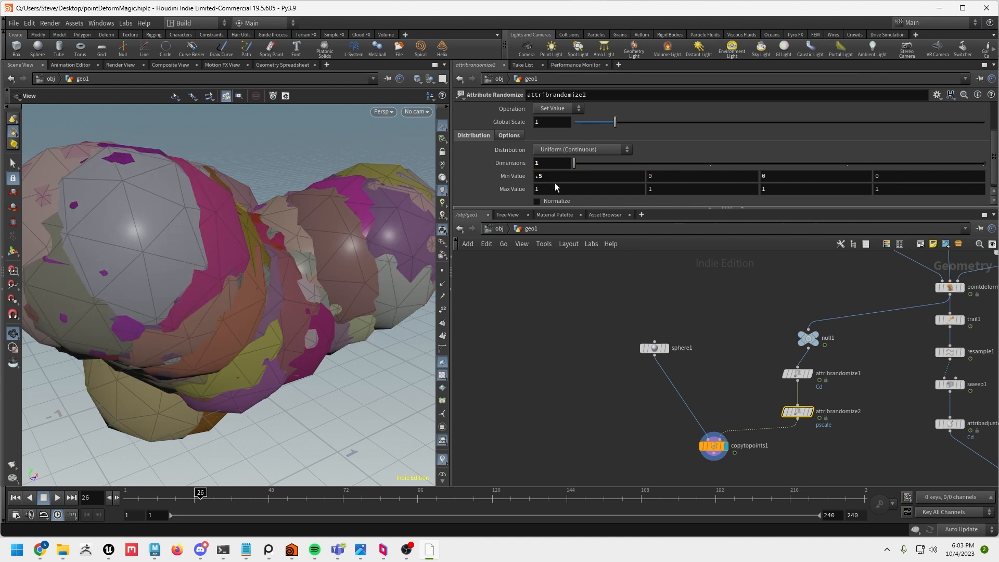
left_click(555, 185)
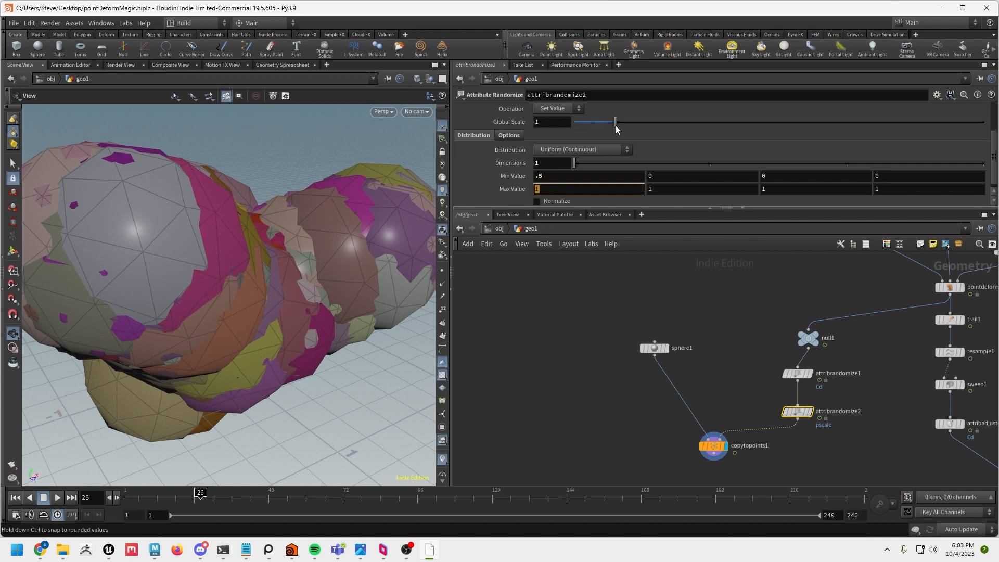
left_click_drag(616, 127, 581, 135)
- Play the animation from frame 1 and inspect the character built from colored spheres
left_click_drag(401, 345, 291, 365)
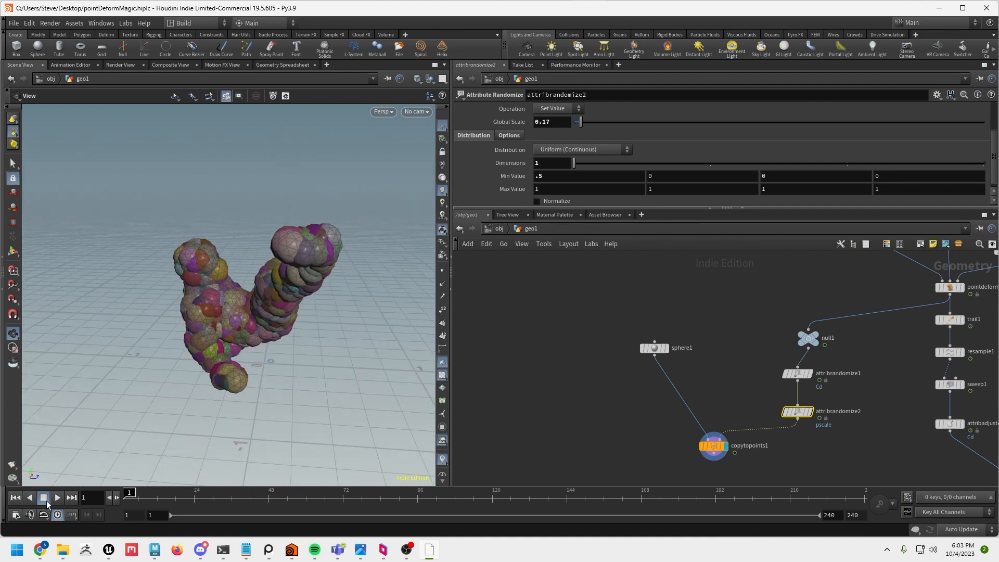
left_click(59, 500)
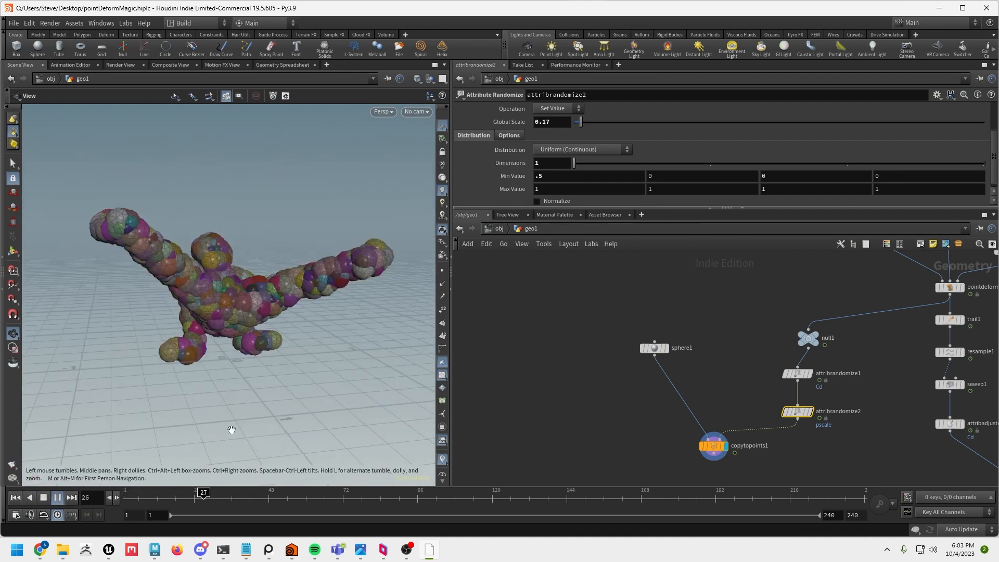
left_click_drag(243, 422, 232, 425)
- Return to frame 1 and set the animation's end frame to 24
left_click_drag(245, 500, 129, 503)
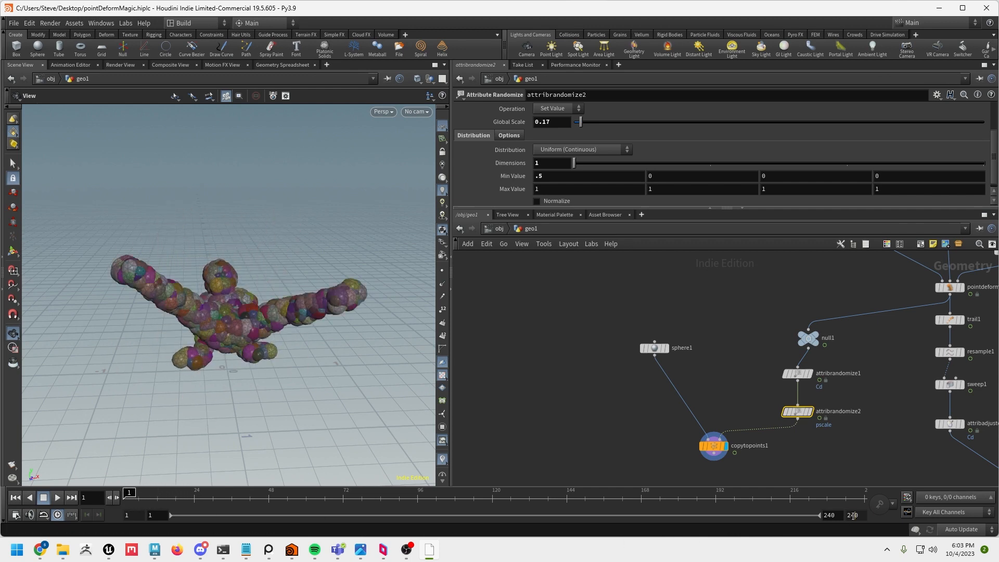
type("24")
key("Return")
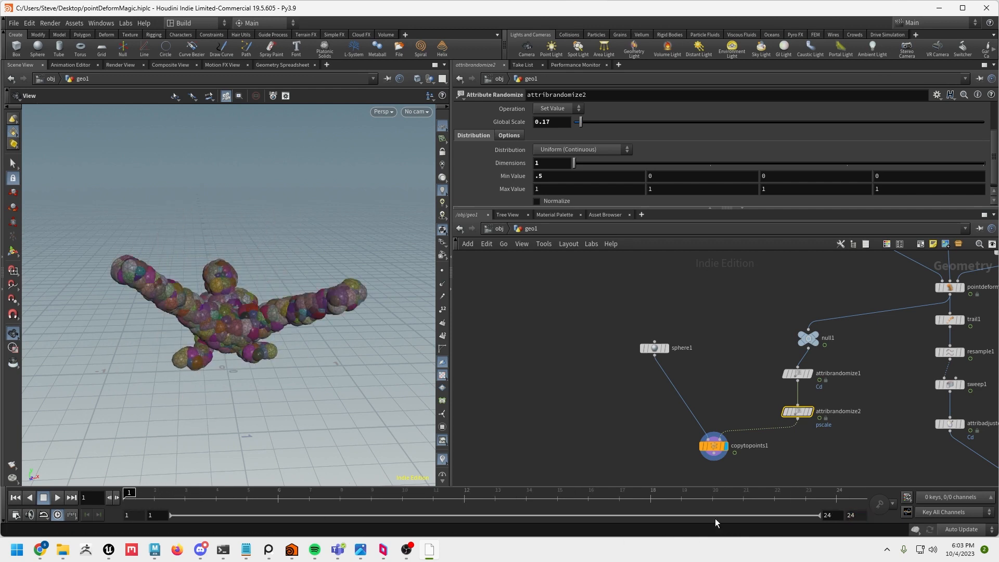
- Play the 24-frame range while viewing the sphere character from another angle, and finish on frame 1
left_click(57, 499)
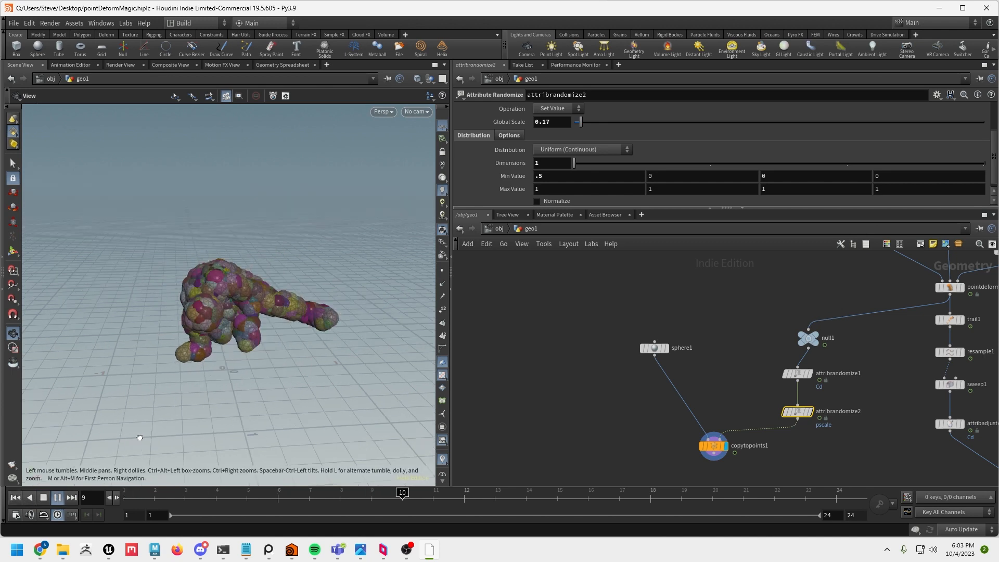
left_click_drag(250, 446, 287, 443)
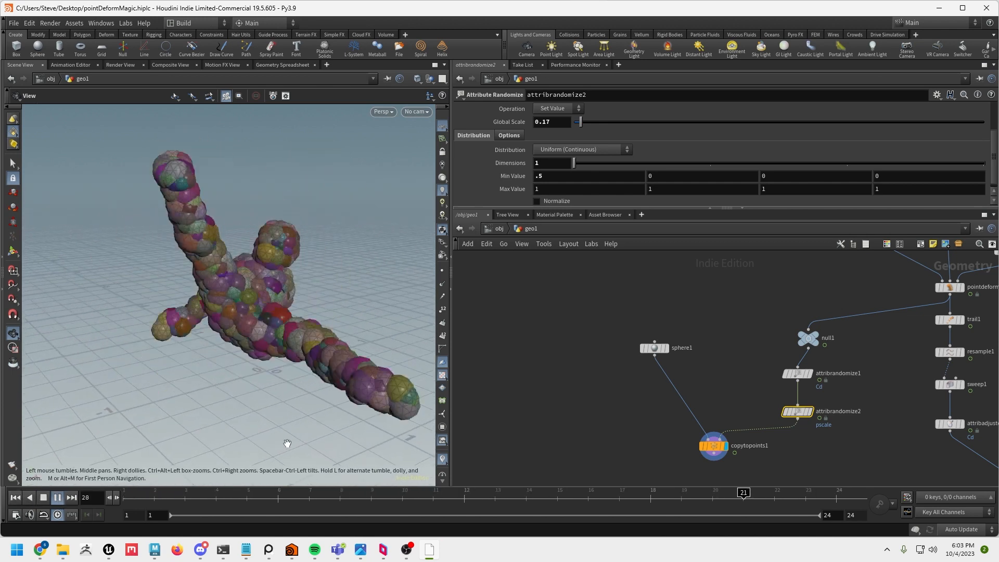
left_click(48, 500)
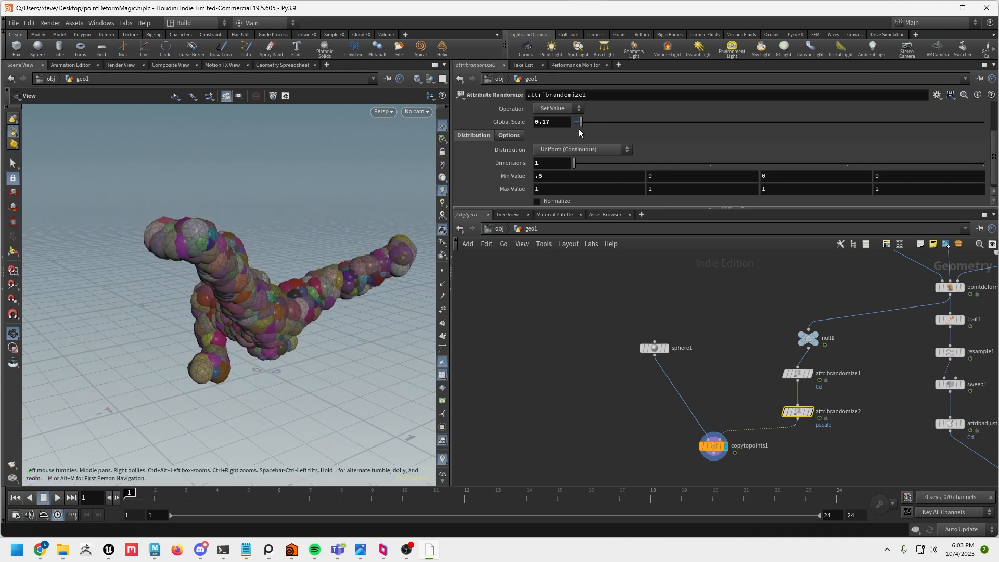
- Raise the pscale randomization's global scale to 0.37, preview the enlarged spheres in playback, and return to frame 1
left_click_drag(580, 131, 590, 126)
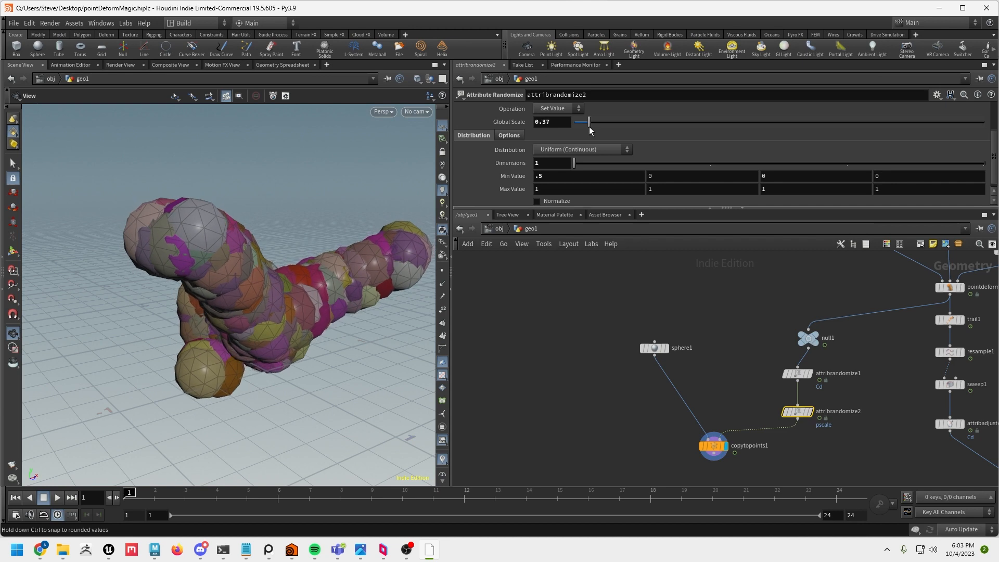
left_click(57, 498)
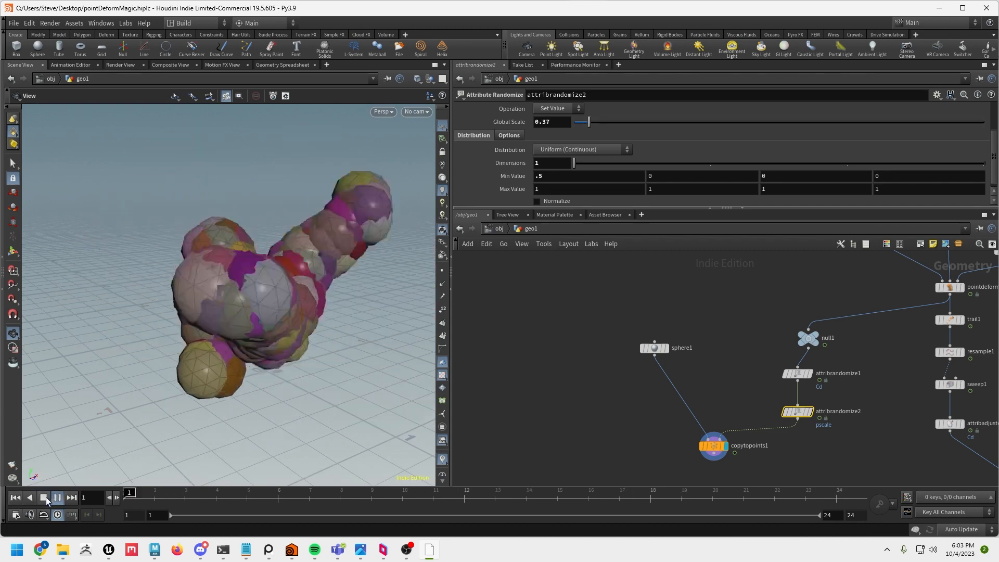
left_click(46, 497)
left_click(22, 498)
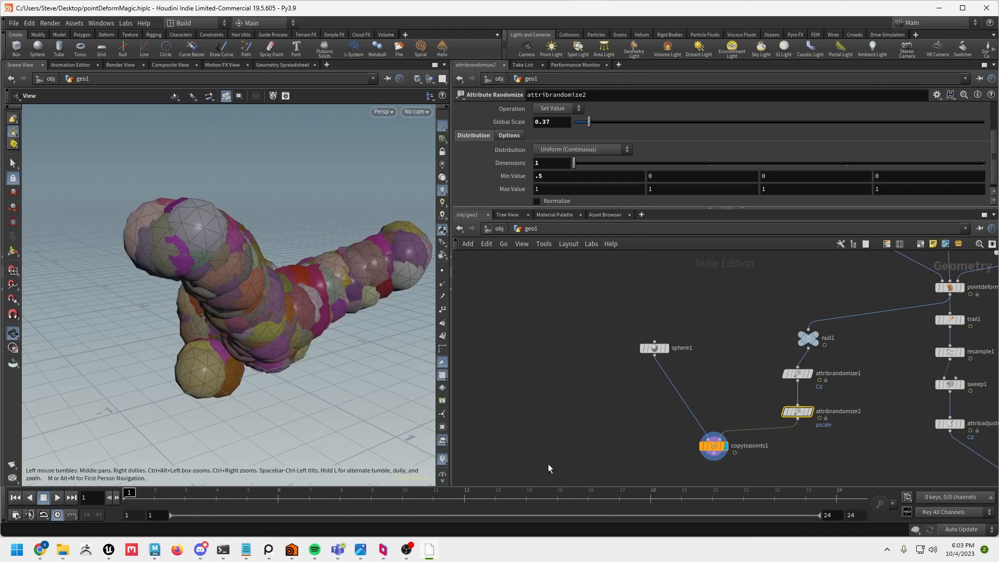
- Add a VDB from Polygons node below copytopoints1, feed it the copied spheres, and display its result
scroll(548, 464, "down", 3)
key("Tab")
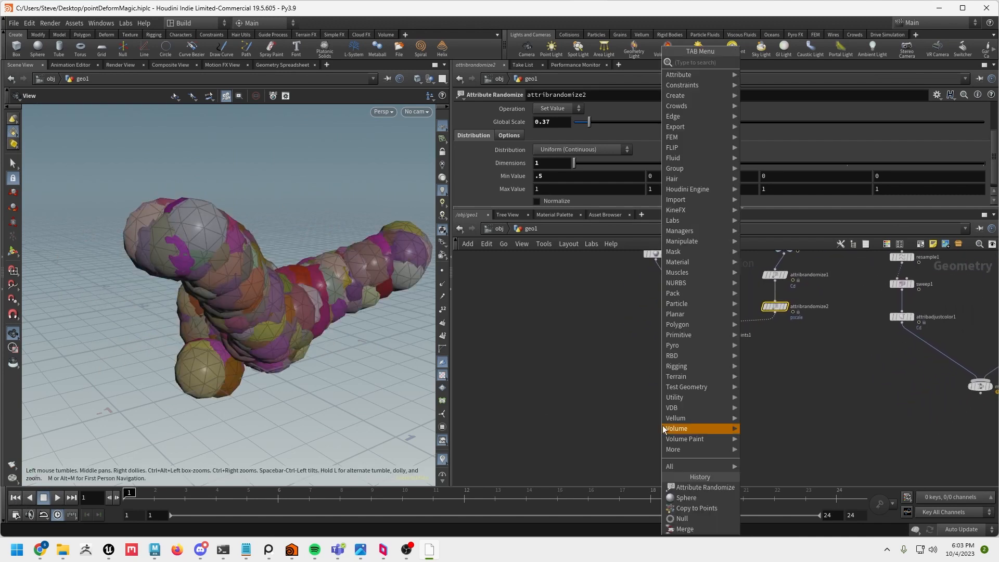
mouse_move(665, 428)
type("vdb")
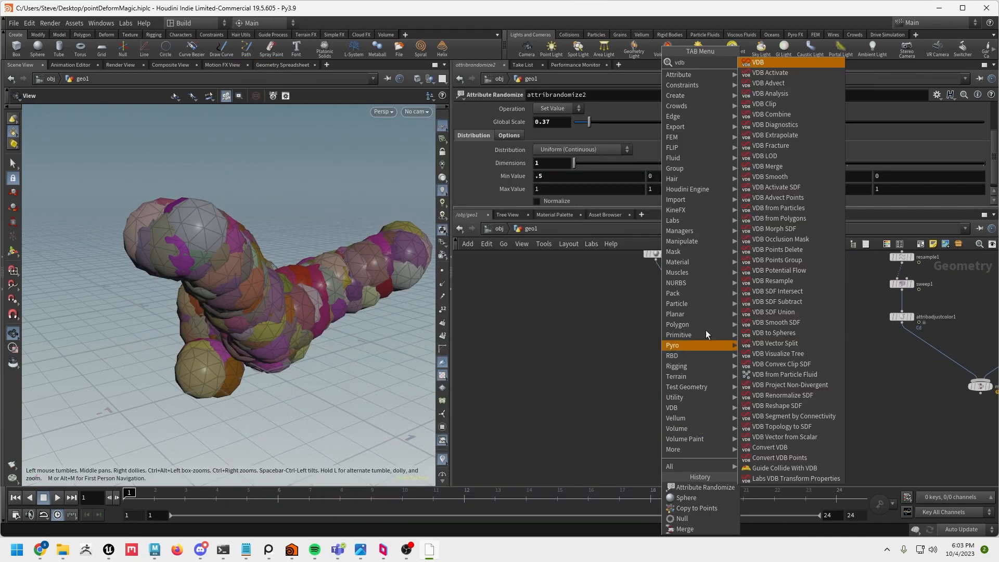
left_click(796, 217)
left_click(650, 379)
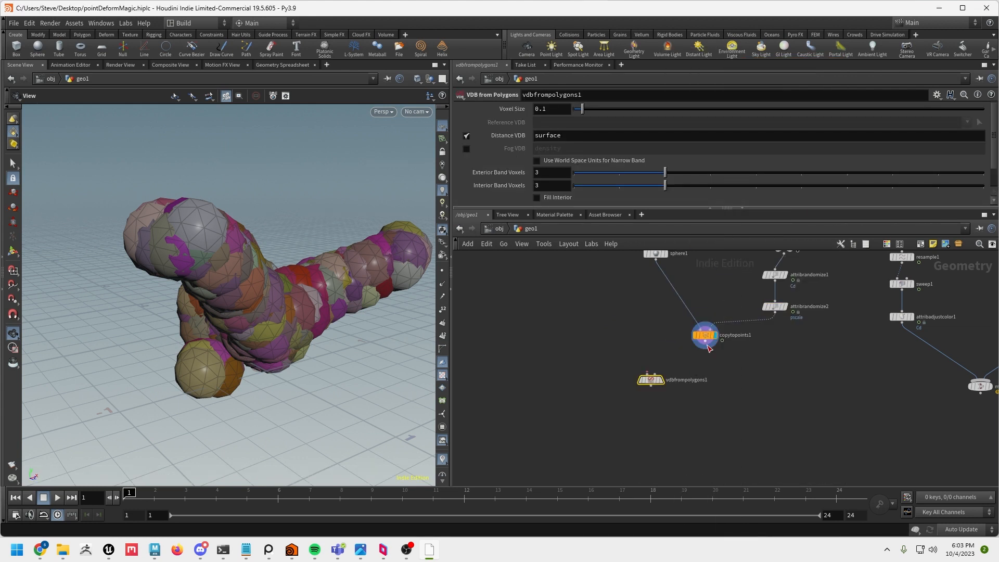
left_click_drag(704, 347, 670, 388)
left_click(662, 380)
- Play the animation of the VDB surface and inspect it from another angle
left_click_drag(373, 323, 221, 331)
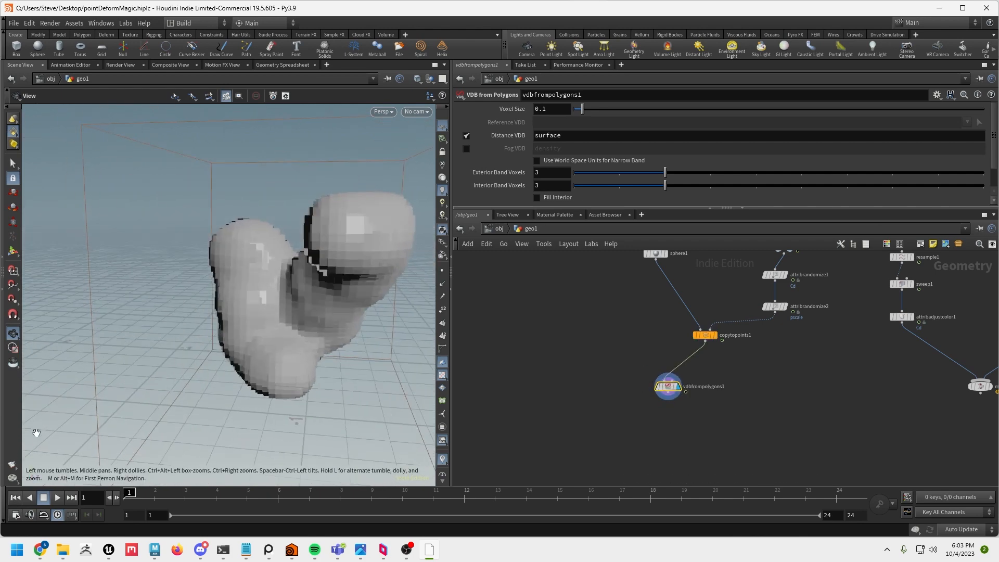
left_click(59, 498)
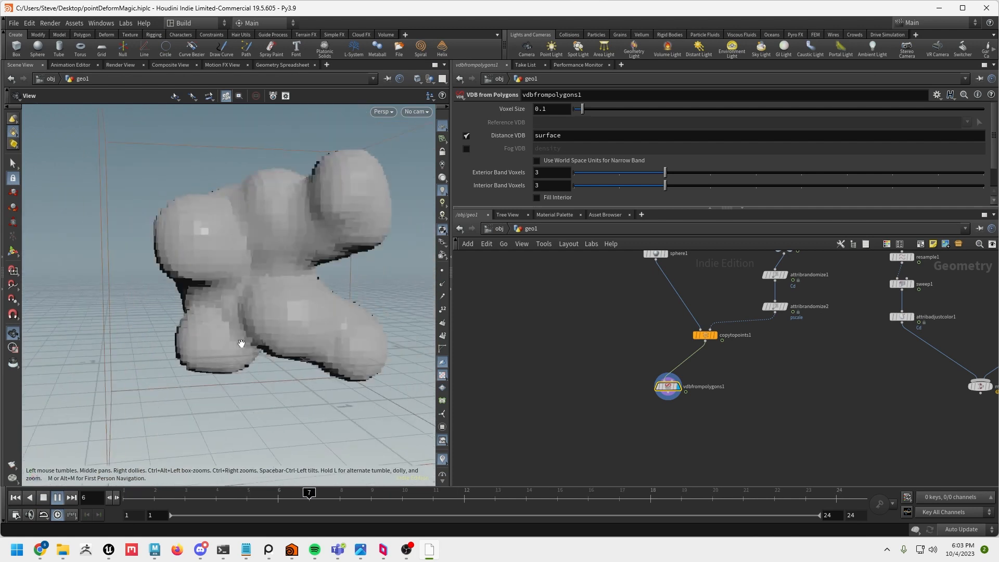
left_click(43, 497)
- Add a Convert VDB node, connect it below vdbfrompolygons1, and display its output
key("Tab")
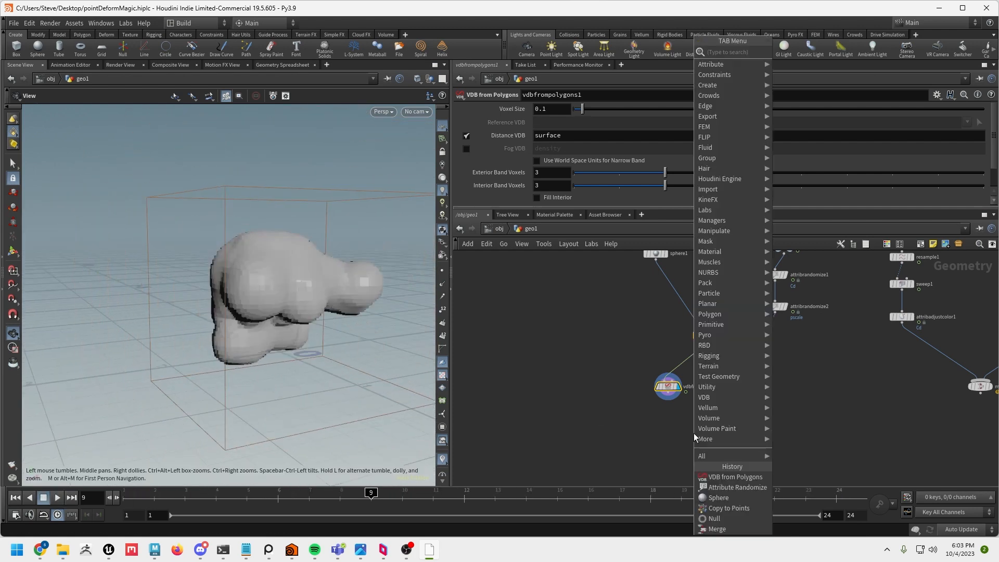
type("conv")
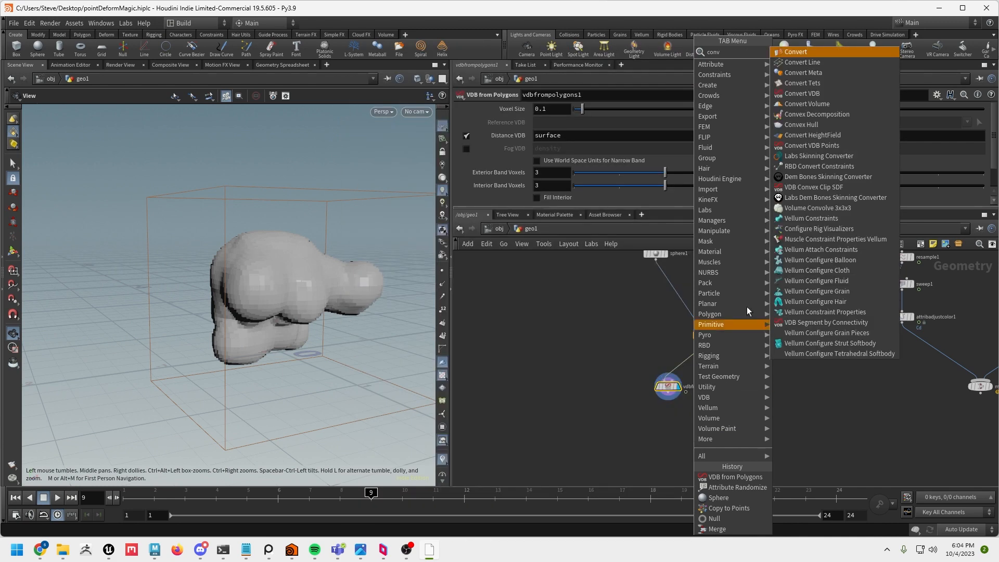
left_click(828, 93)
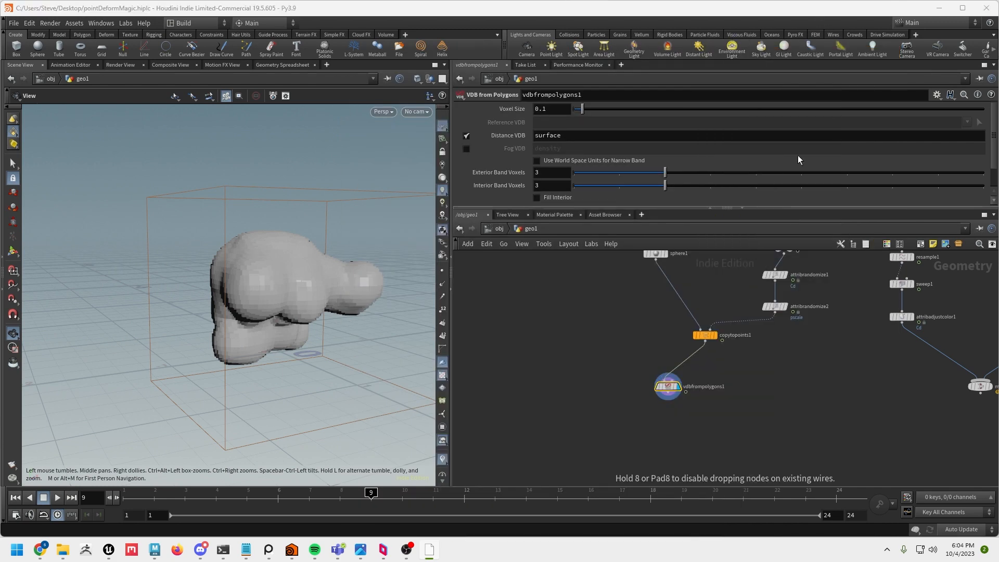
left_click(664, 427)
left_click_drag(668, 394, 651, 414)
left_click(674, 426)
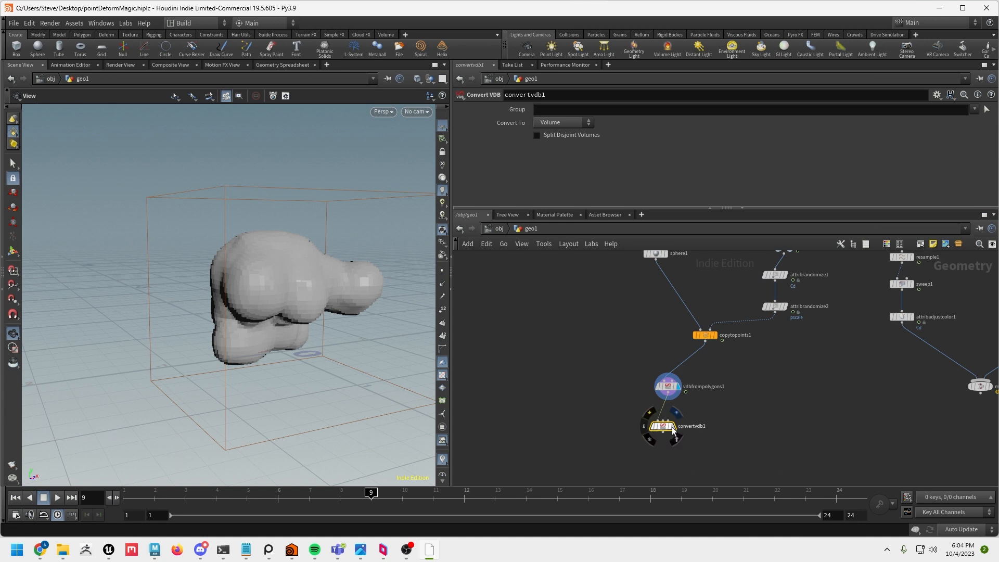
scroll(736, 409, "up", 1)
left_click_drag(659, 387, 655, 368)
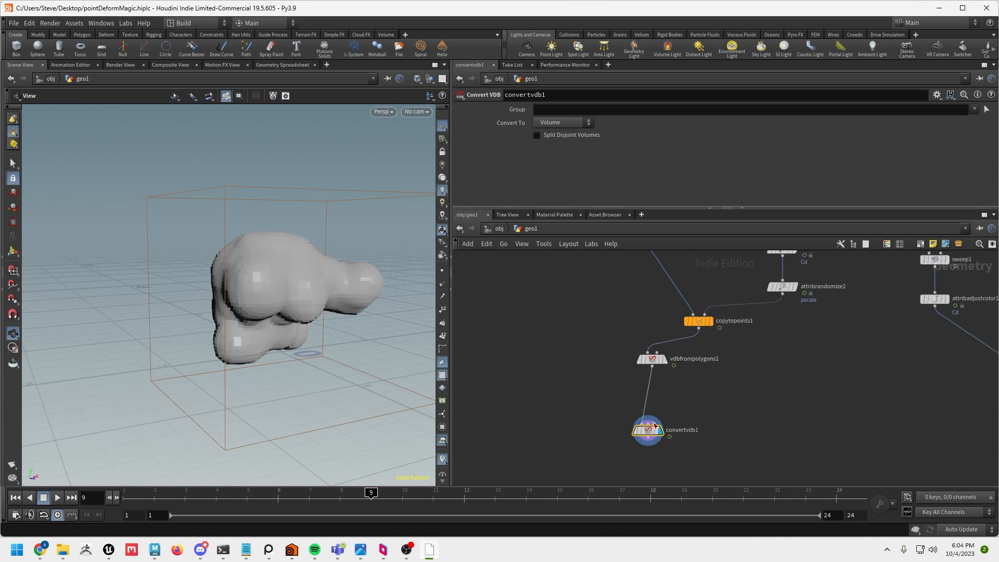
left_click_drag(655, 427, 659, 395)
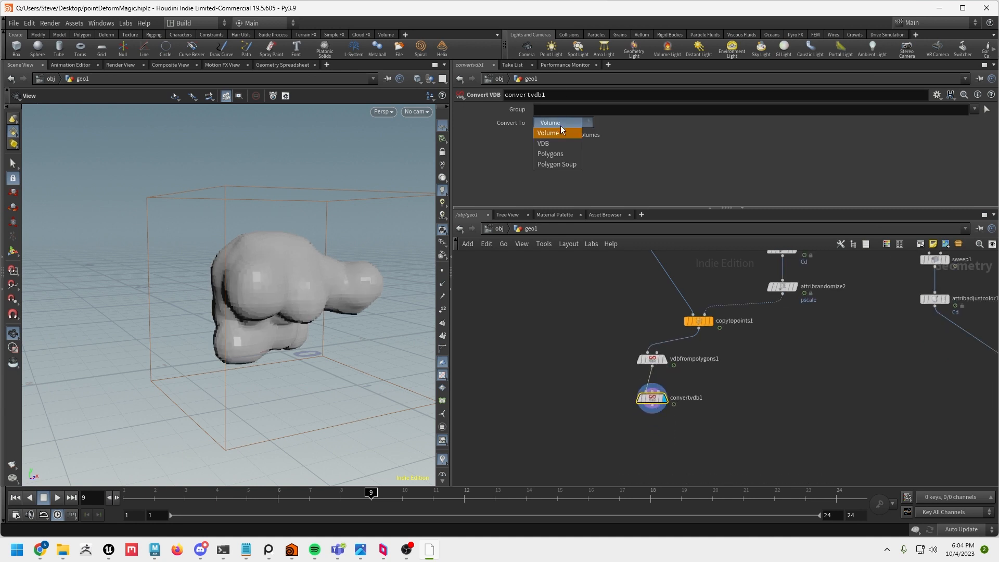
- Set the Convert VDB node to convert to Polygons with an isovalue of 0.034
left_click(564, 152)
left_click_drag(273, 315, 338, 273)
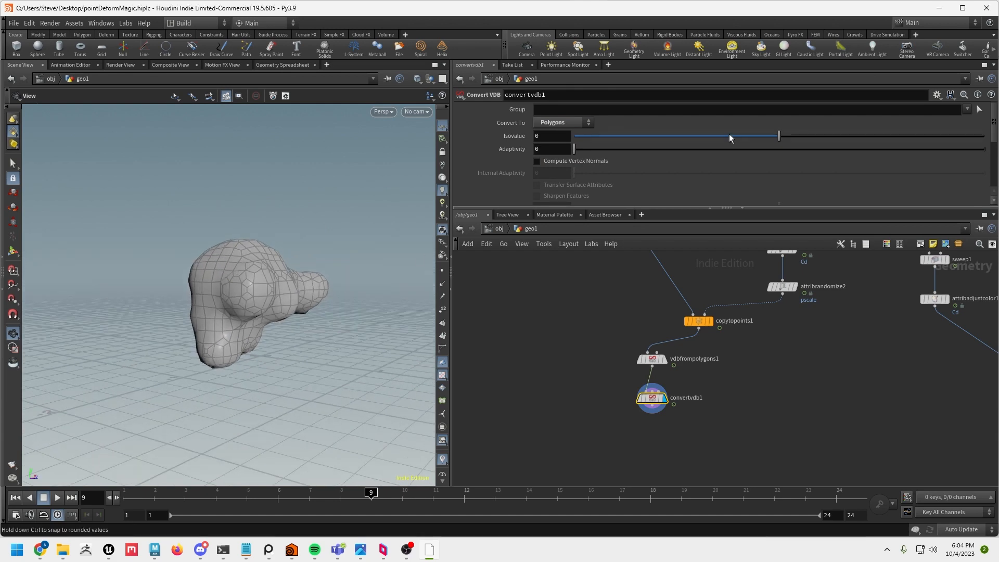
left_click_drag(780, 134, 786, 134)
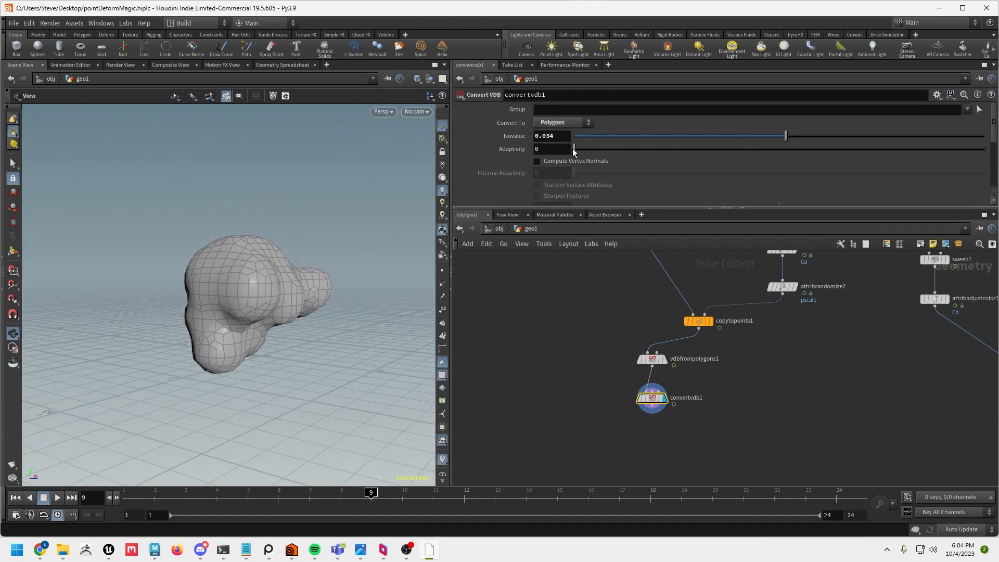
mouse_move(276, 292)
left_mouse_down()
mouse_move(255, 290)
mouse_move(276, 290)
left_mouse_up()
scroll(718, 389, "up", 1)
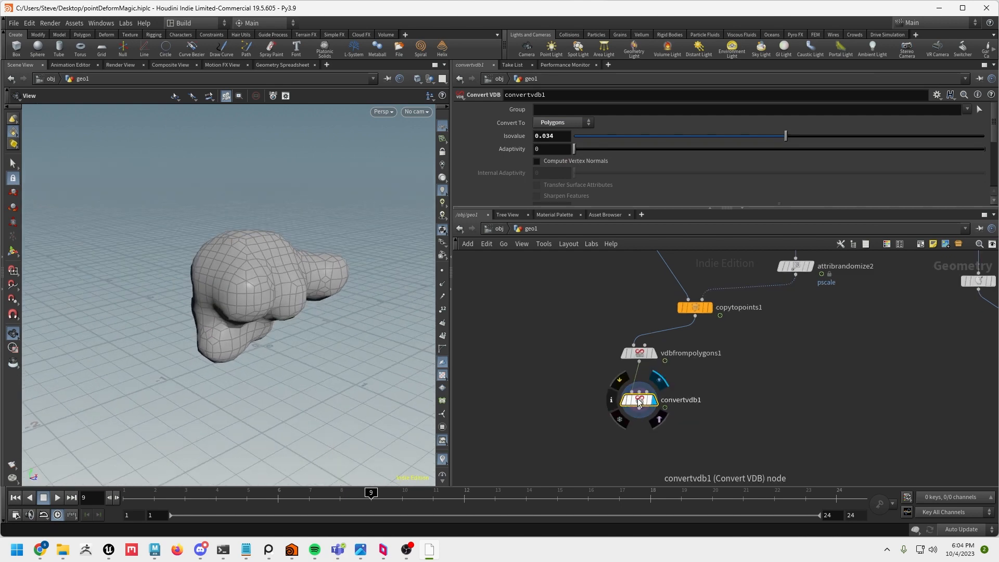
- Space out the two VDB nodes and try a voxel size of .001 on vdbfrompolygons1
left_click_drag(639, 398, 638, 430)
left_click_drag(639, 353, 644, 387)
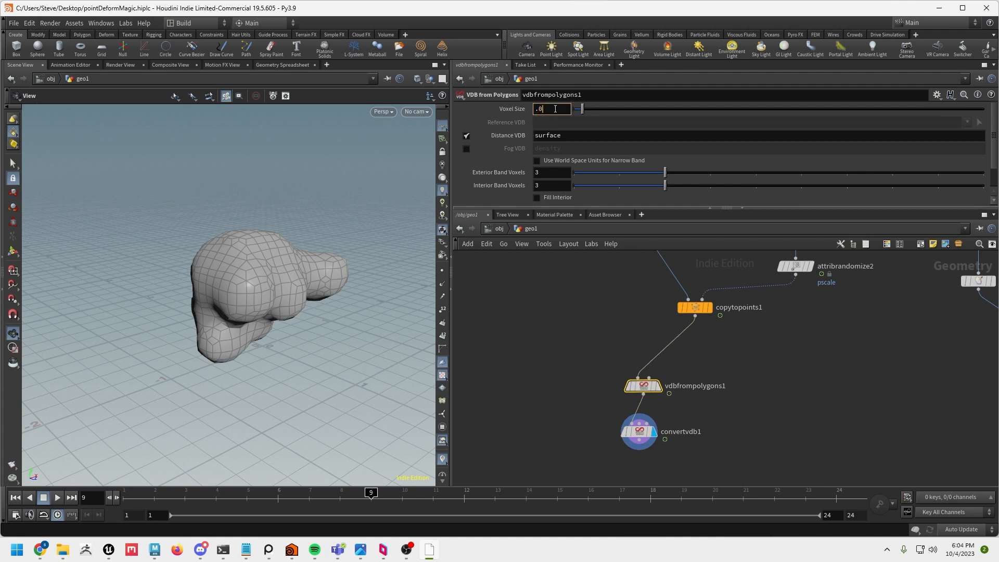
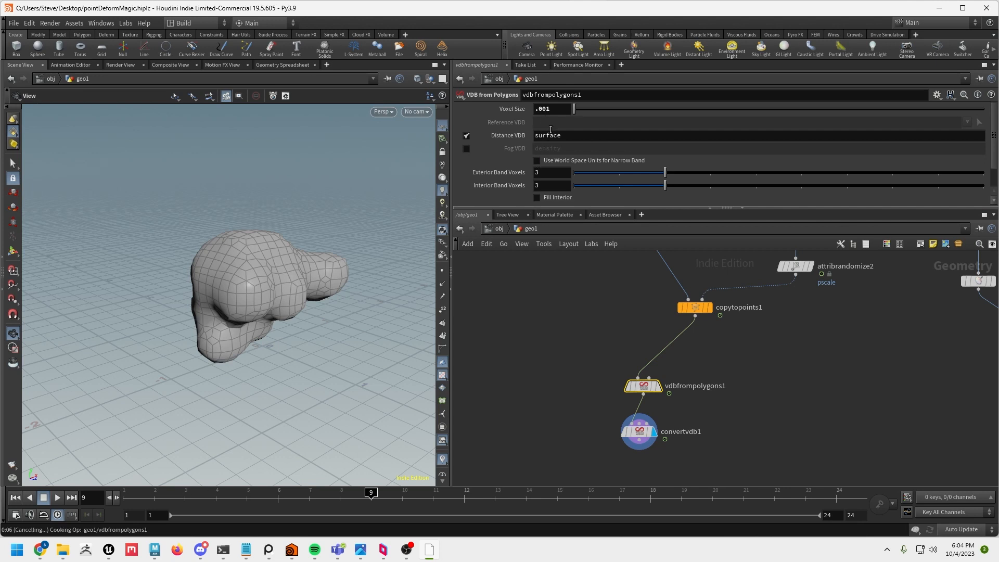
left_click(557, 372)
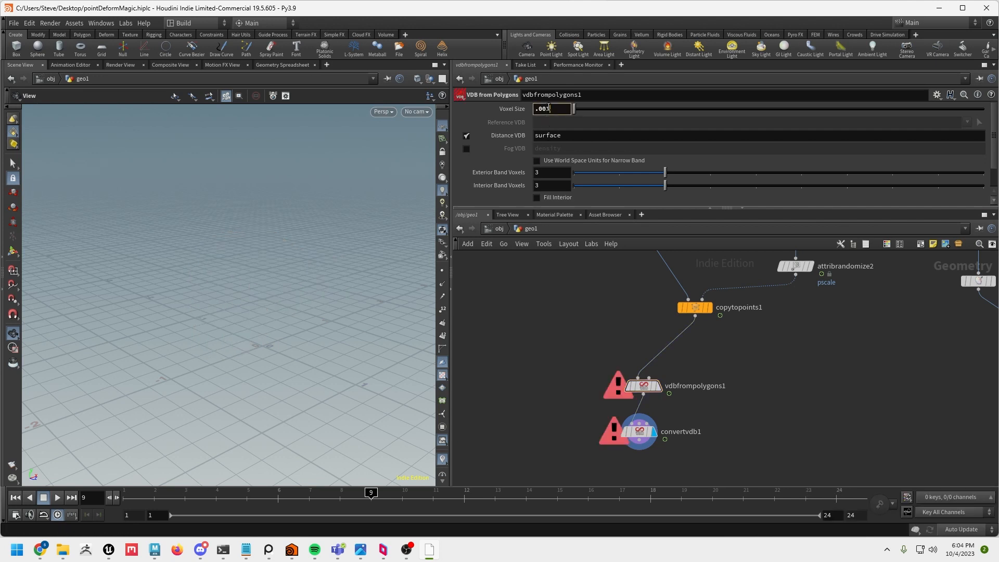
- Set the voxel size of vdbfrompolygons1 to .05
left_click(549, 106)
type(".05")
key("Return")
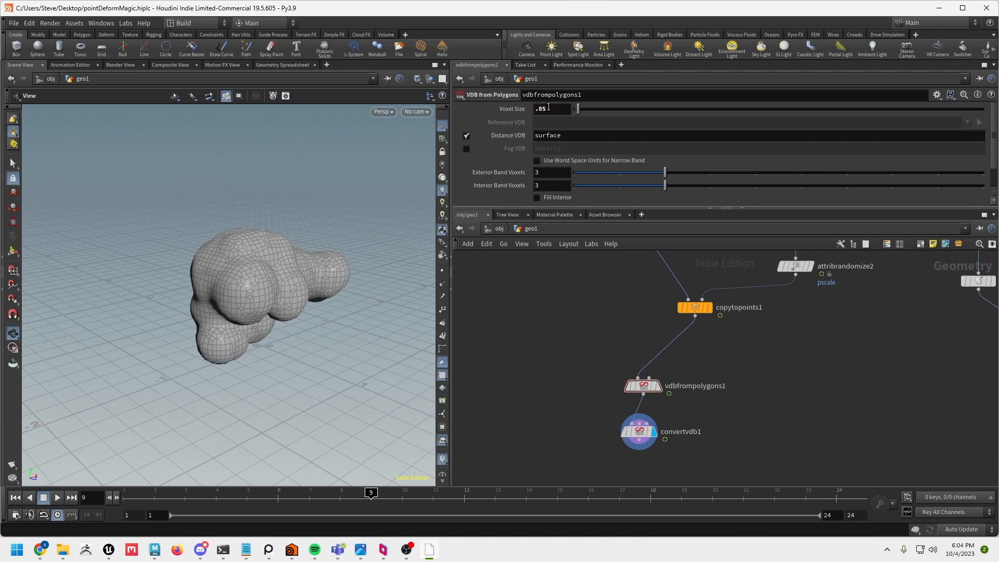
- Orbit around the finer polygon mesh and play its animation to check the motion
left_click_drag(244, 307, 226, 304)
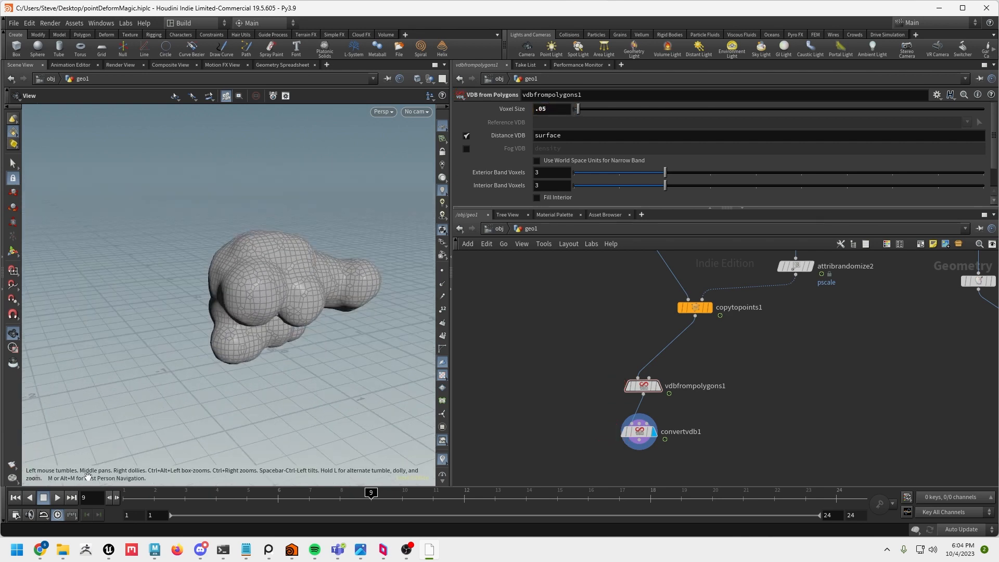
left_click(57, 497)
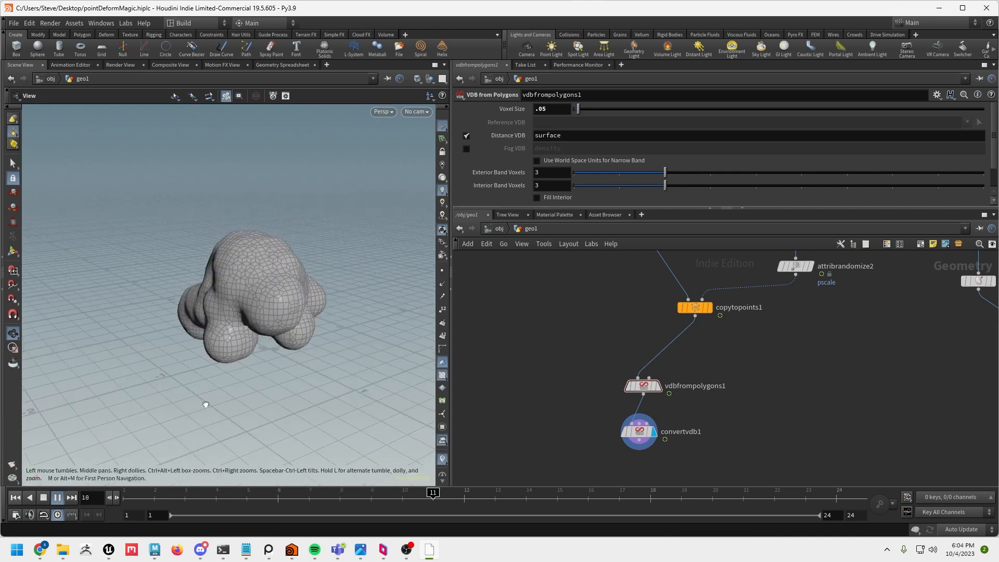
left_click(45, 499)
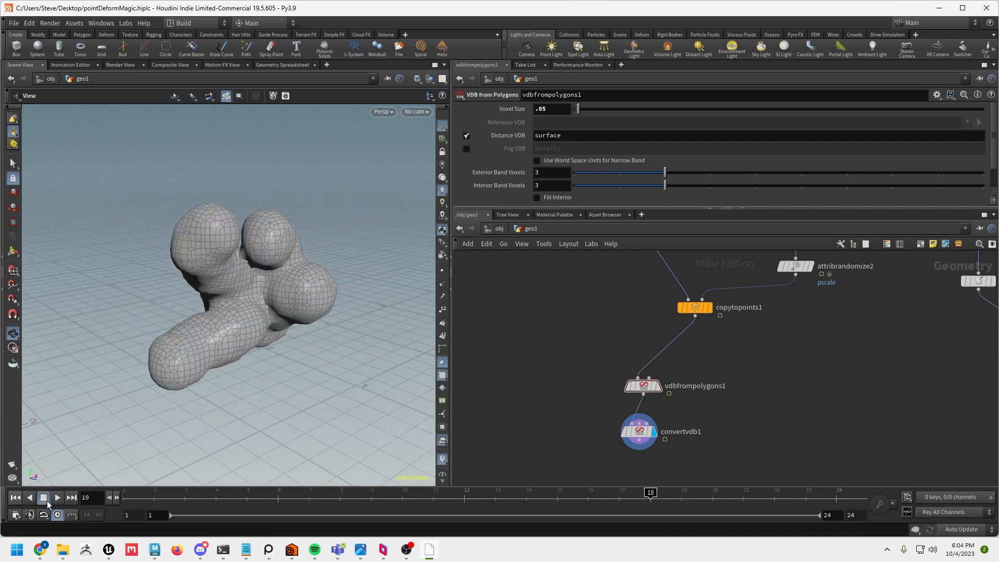
- Insert a VDB Smooth node between vdbfrompolygons1 and convertvdb1
middle_click_drag(690, 445, 691, 411)
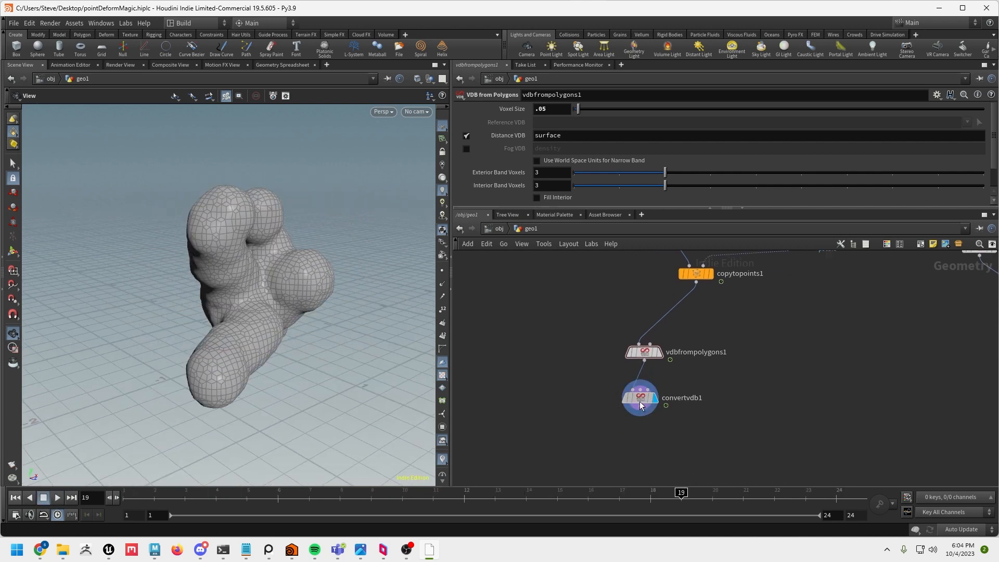
left_click_drag(640, 406, 636, 444)
key("Tab")
type("vs")
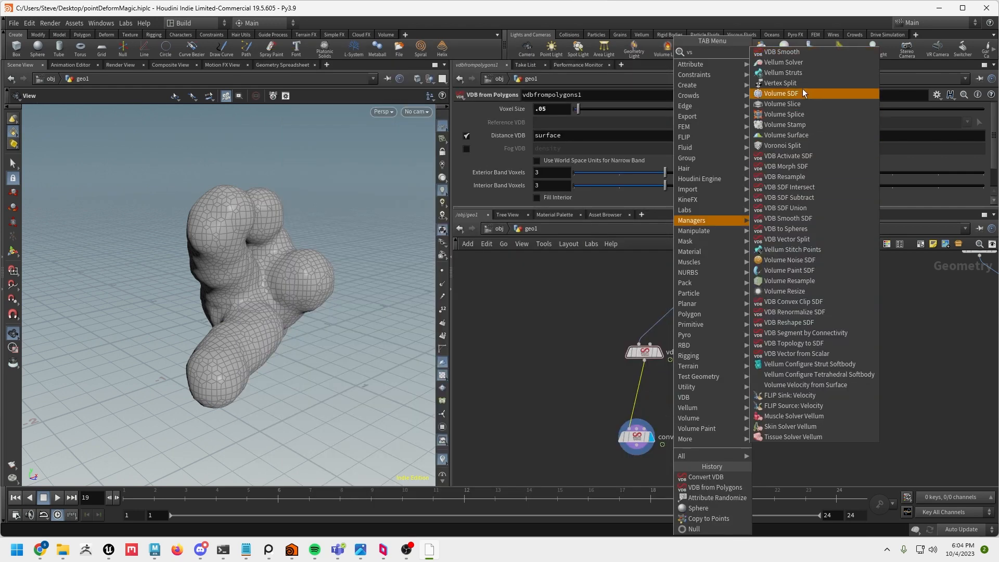
left_click(796, 53)
left_click(650, 406)
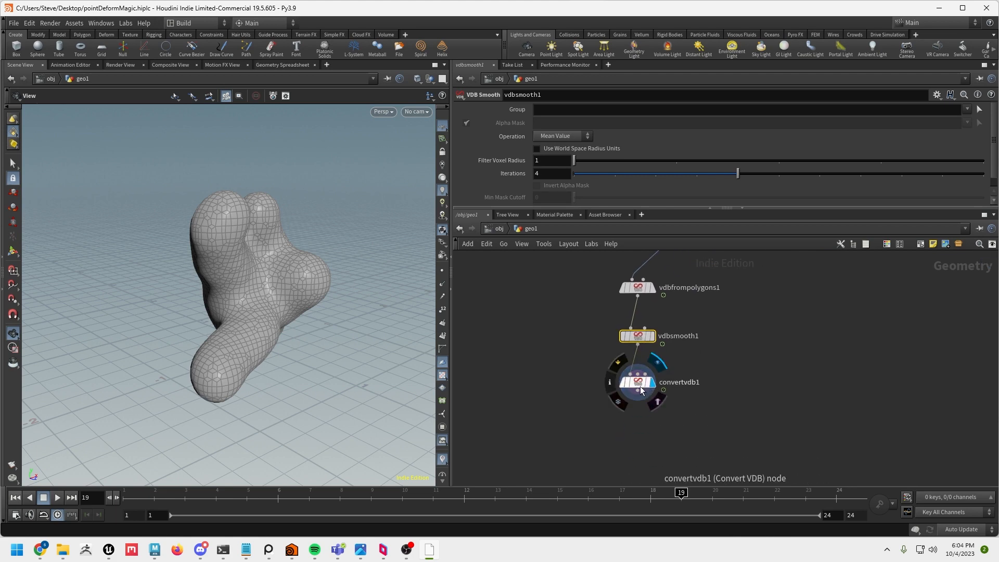
- Play the smoothed mesh's animation from frame 1 while viewing it from different angles
left_click(641, 390)
left_click_drag(302, 326, 172, 389)
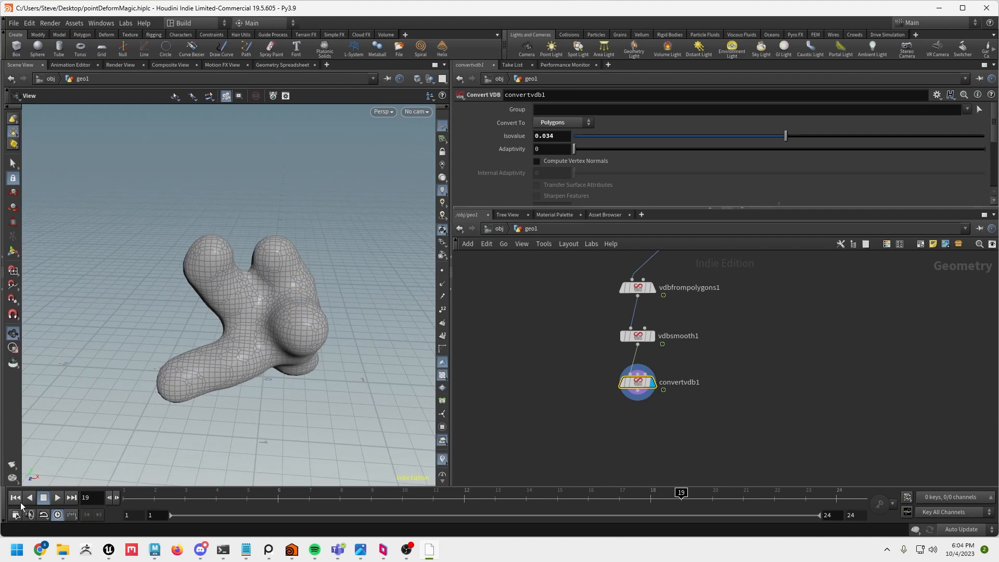
left_click(18, 500)
left_click(58, 498)
left_click_drag(255, 364, 261, 393)
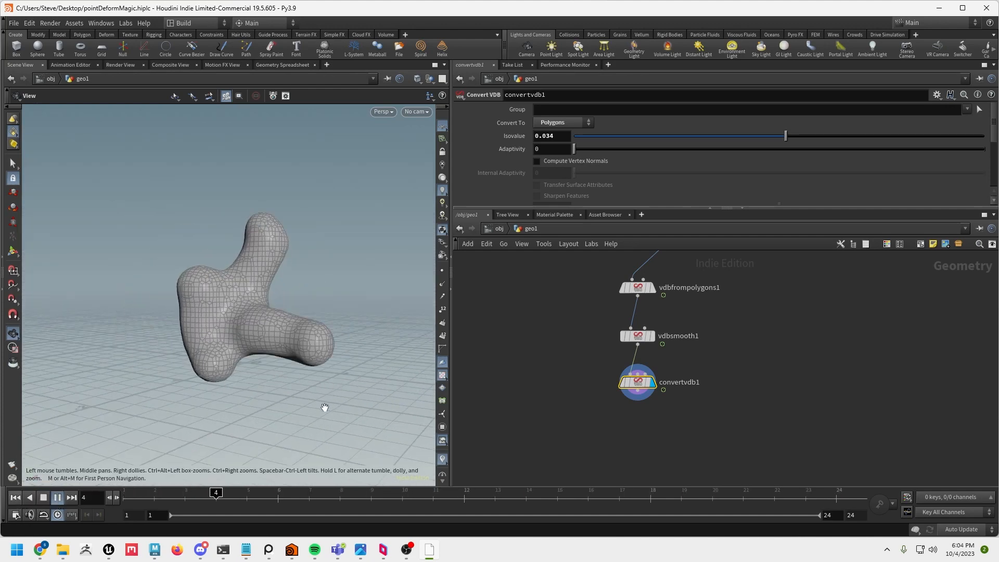
left_click(58, 499)
- Set the global scale of the pscale randomization in attribrandomize2 to 0.1
middle_click_drag(794, 345, 773, 433)
middle_click_drag(754, 350, 754, 423)
left_click(770, 327)
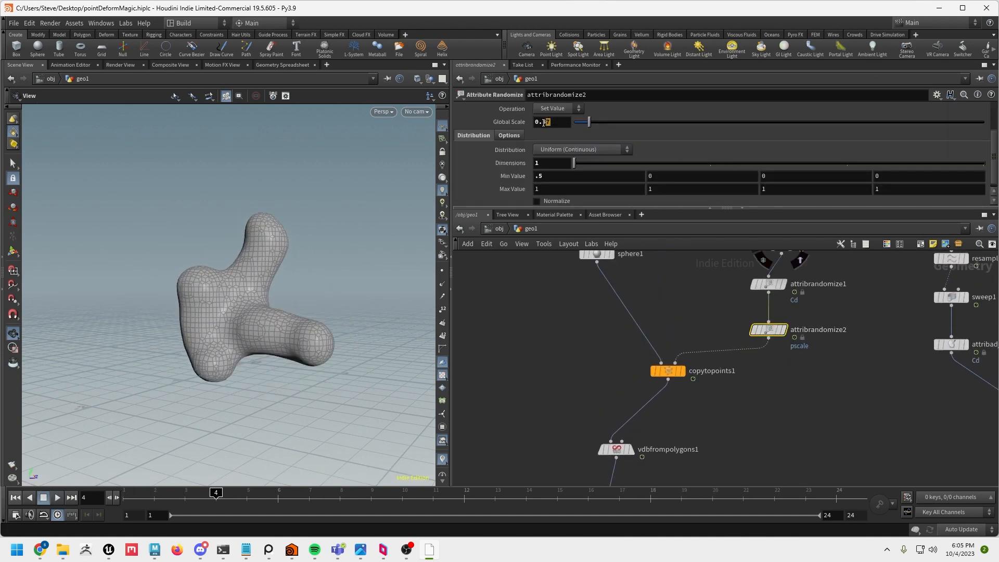
key("Return")
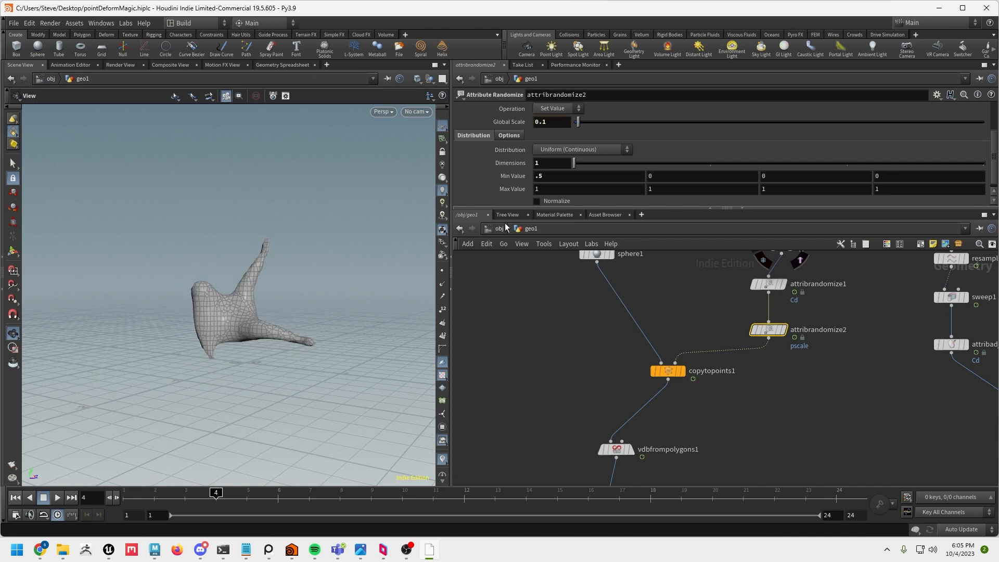
- Preview the thinner mesh's animation, return to frame 1, and set the pscale randomization's global scale to .3
left_click_drag(346, 285, 259, 343)
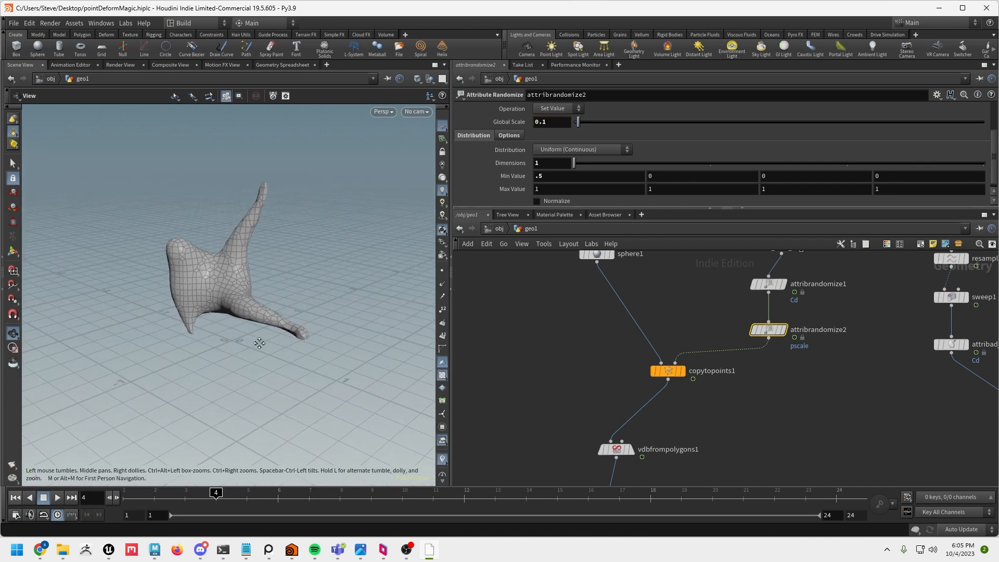
left_click(57, 498)
left_click(43, 498)
left_click(17, 498)
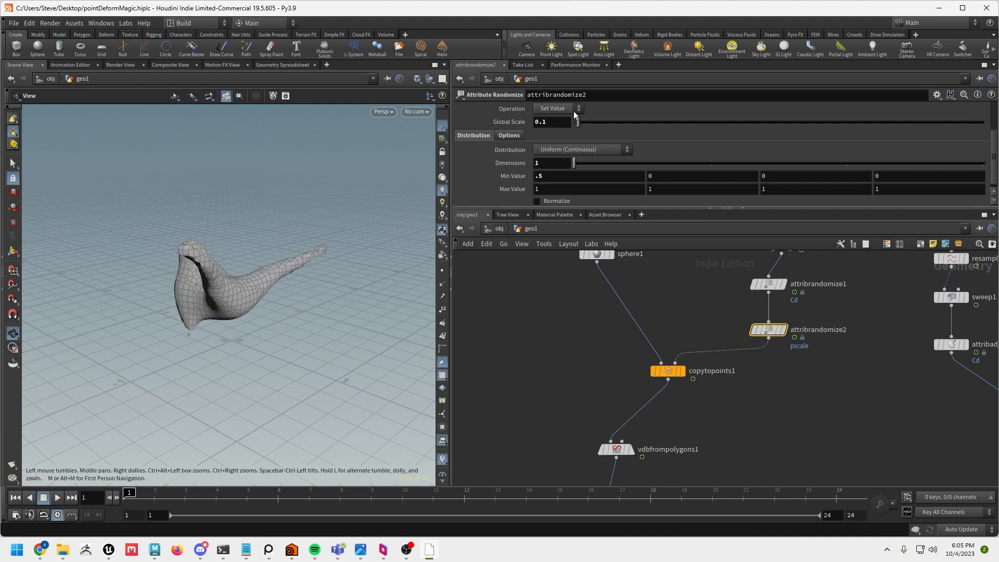
key("Return")
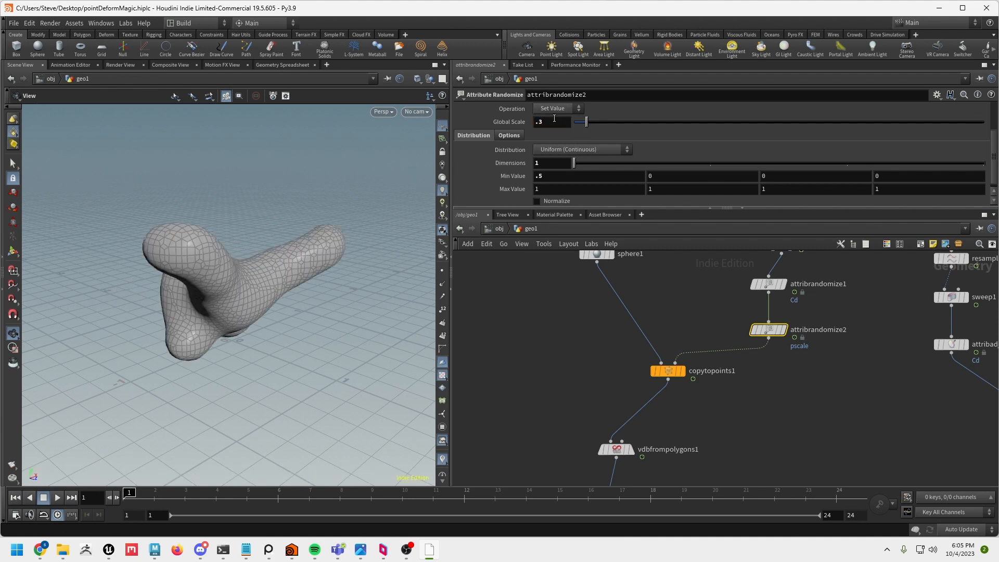
- Add a Mountain node below convertvdb1, wire it to that node's output, and display its result
middle_click_drag(712, 390, 717, 218)
key("Tab")
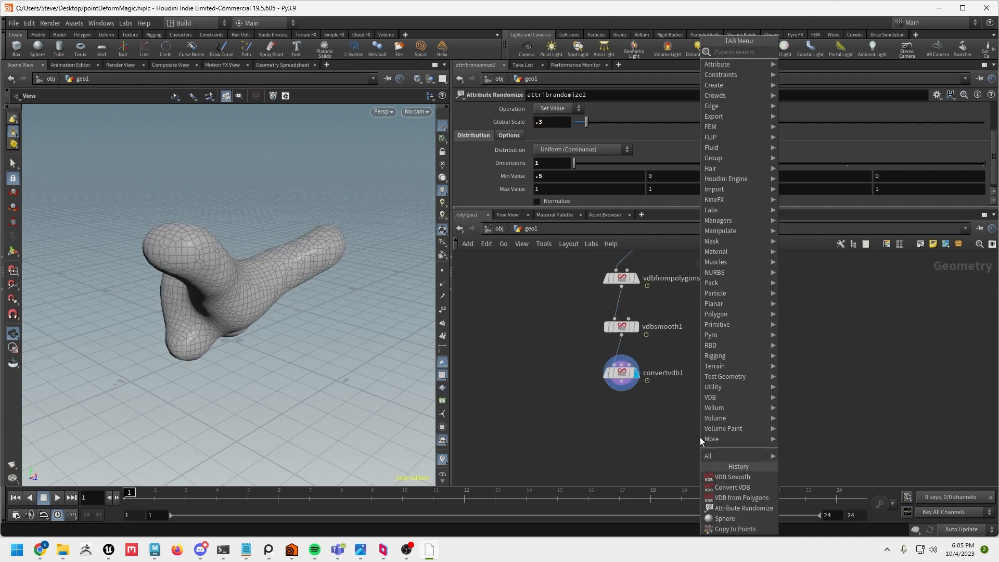
type("mo")
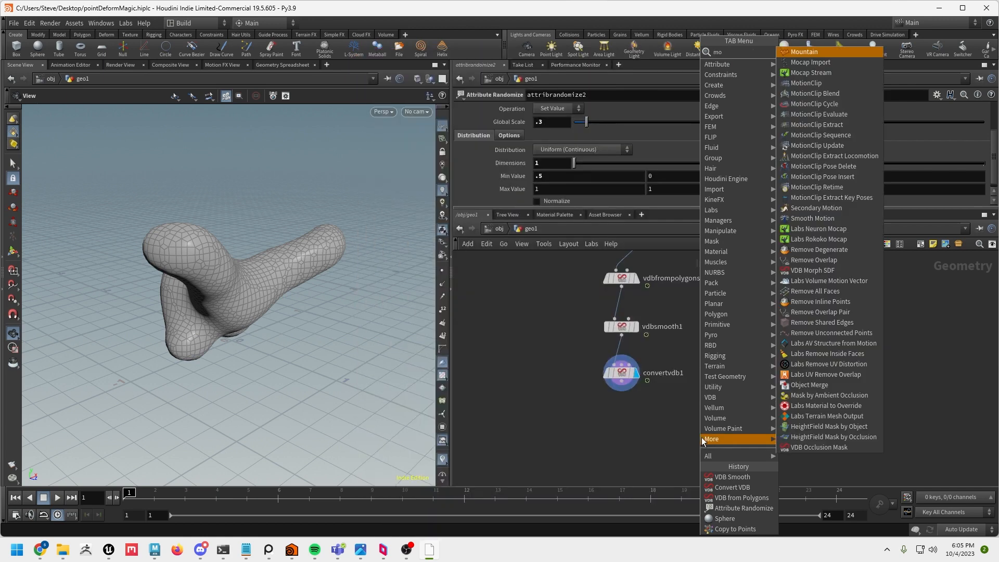
mouse_move(720, 231)
left_click(834, 55)
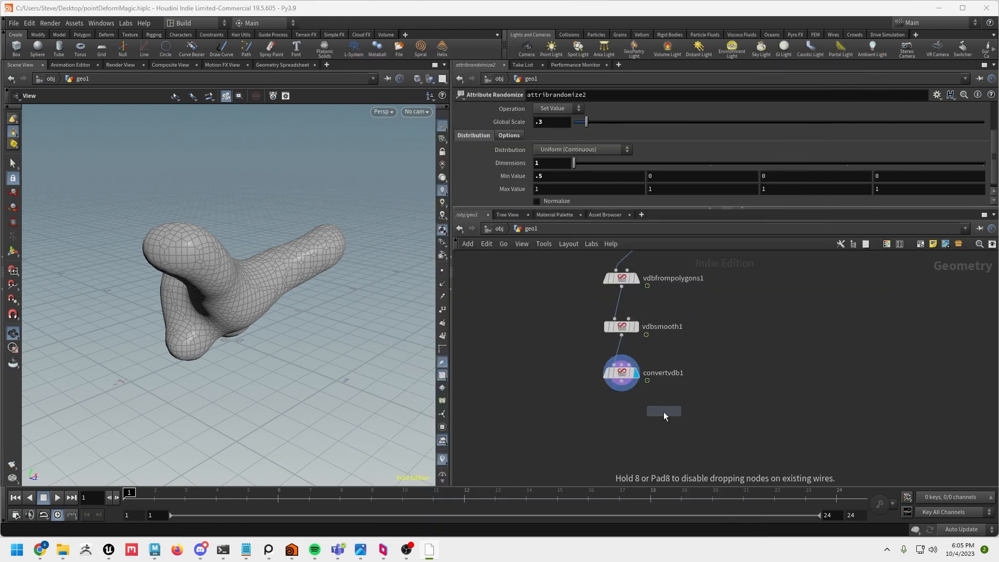
left_click(664, 413)
left_click(627, 424)
left_click(654, 437)
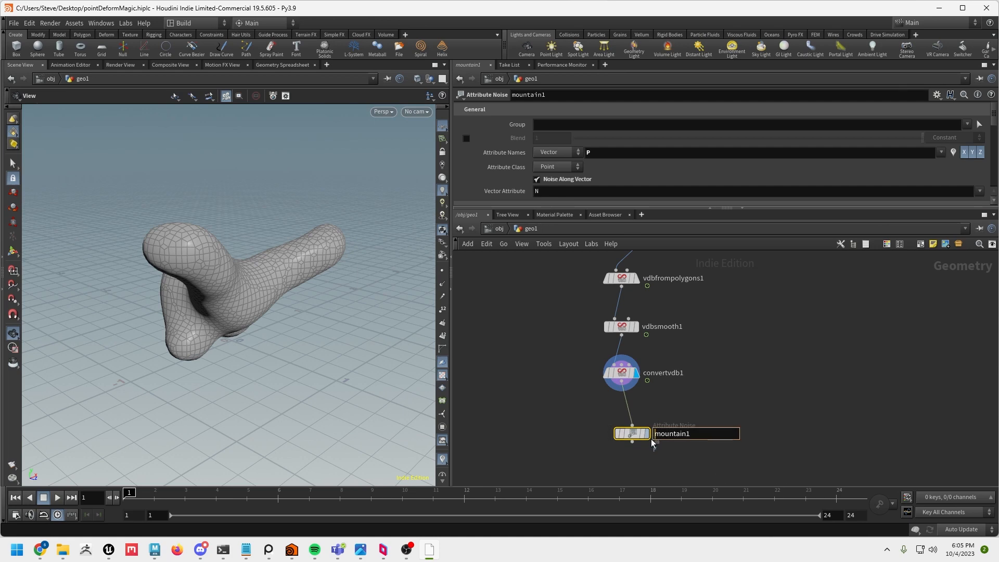
left_click(647, 434)
left_click_drag(637, 436, 623, 424)
left_click_drag(291, 344, 268, 332)
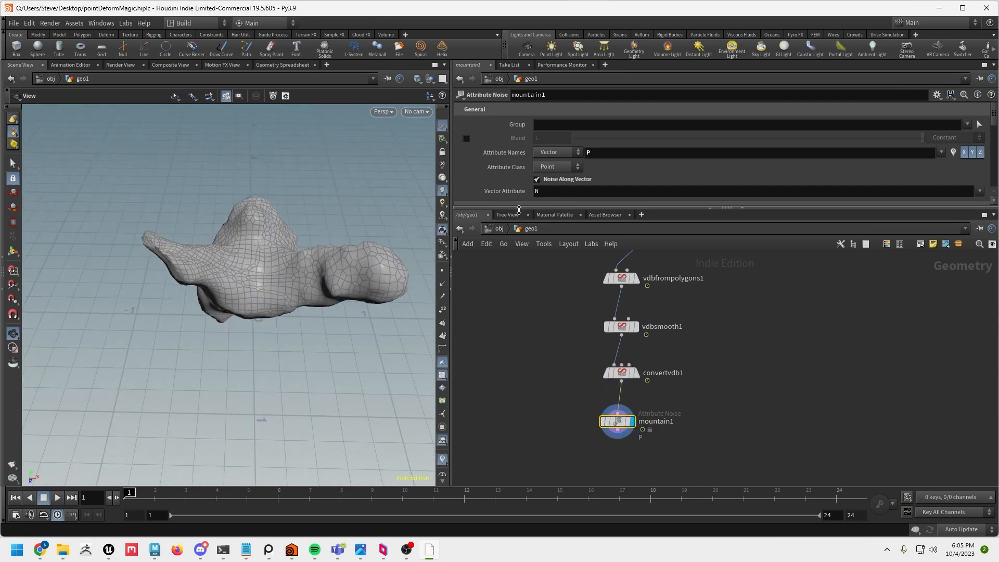
- Set the fractal type of the mountain1 noise to None
left_click_drag(519, 209, 521, 326)
scroll(585, 276, "down", 3)
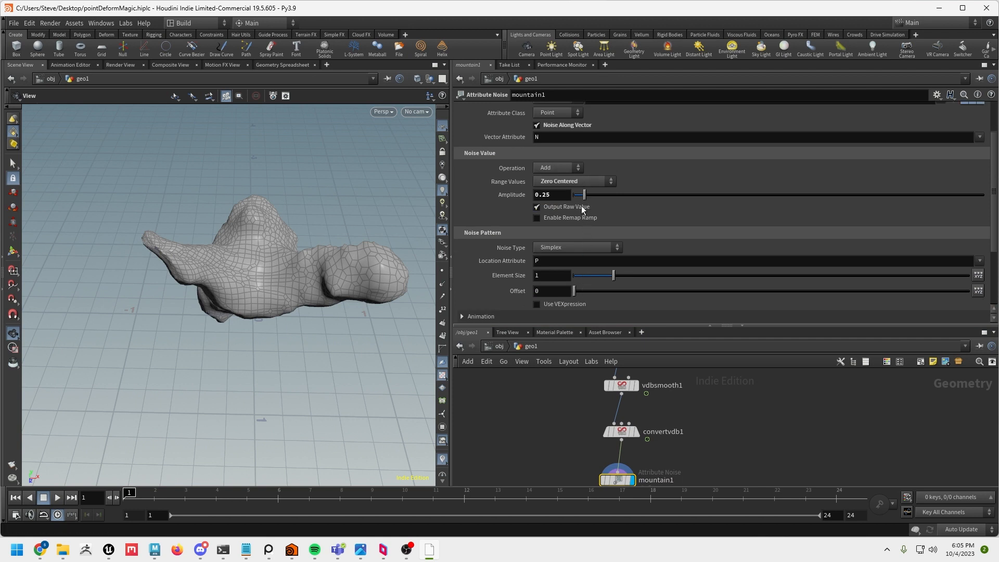
left_click(583, 247)
left_click(583, 246)
scroll(629, 268, "down", 2)
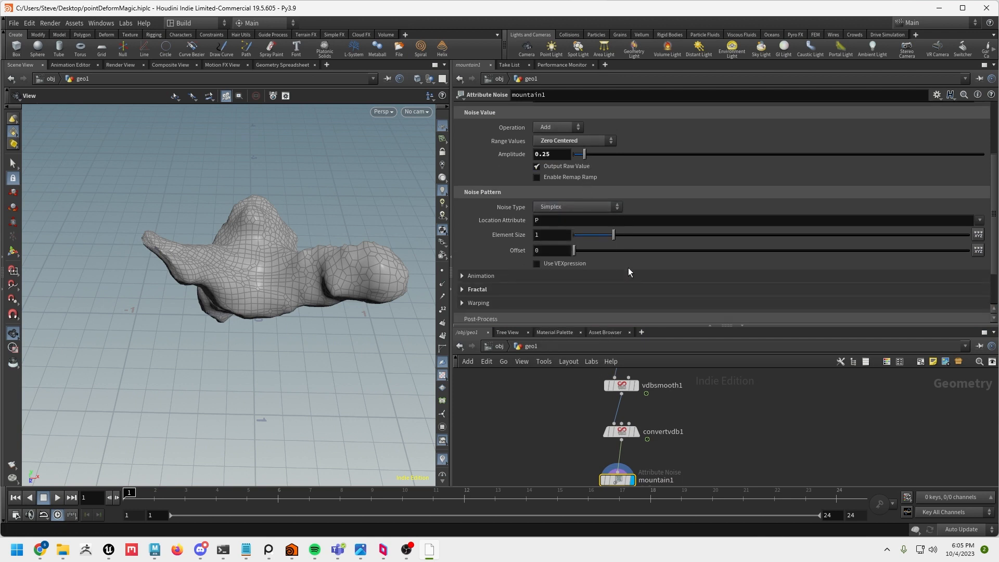
left_click(521, 289)
left_click(565, 304)
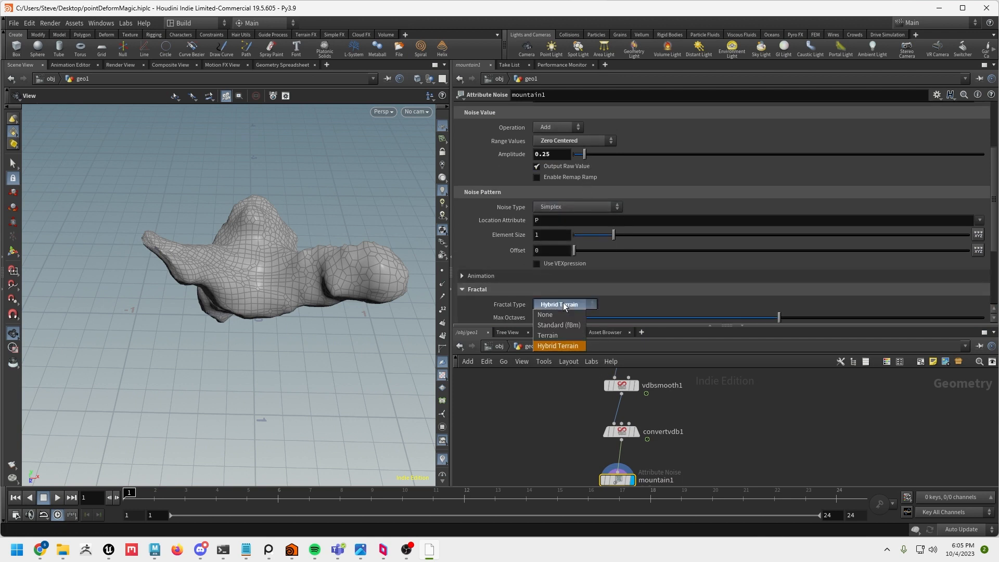
left_click(566, 314)
- Enable Animate Noise on mountain1 and reduce the noise element size to 0.41
left_click(514, 279)
left_click(555, 289)
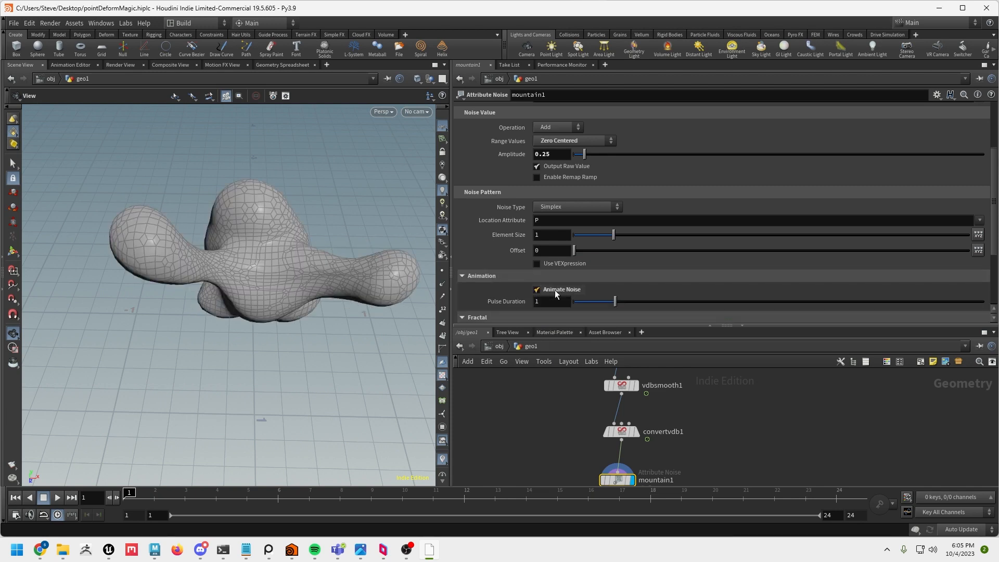
left_click_drag(352, 241, 320, 206)
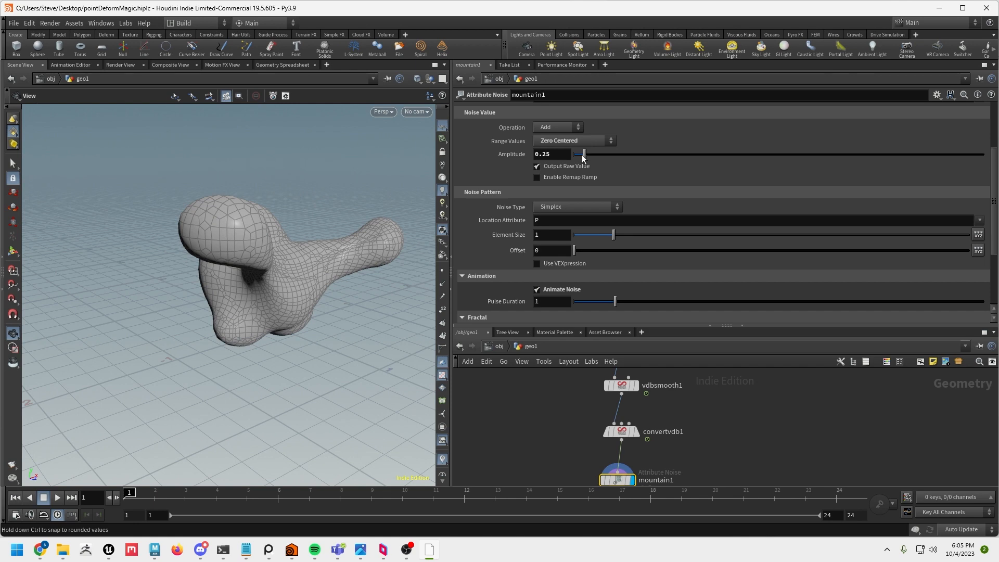
left_click_drag(607, 234, 589, 243)
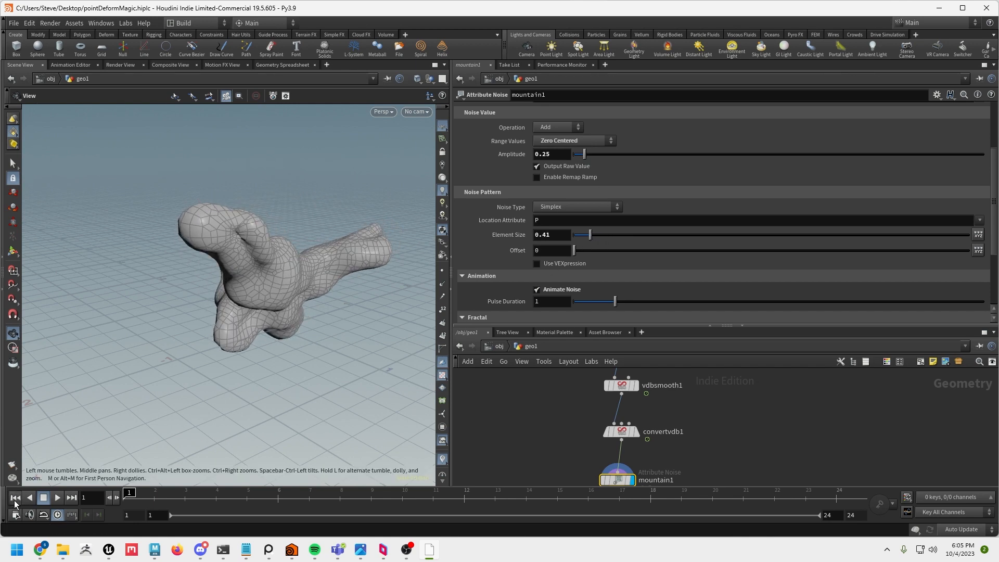
- Play the noise-deformed mesh's animation, view it from another angle, and stop playback
left_click(59, 498)
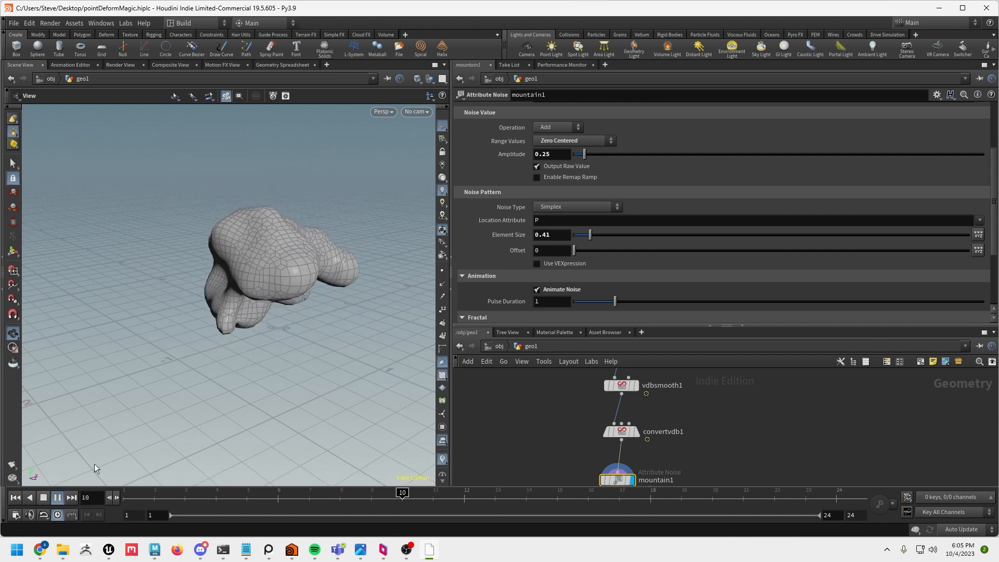
left_click_drag(172, 395, 472, 369)
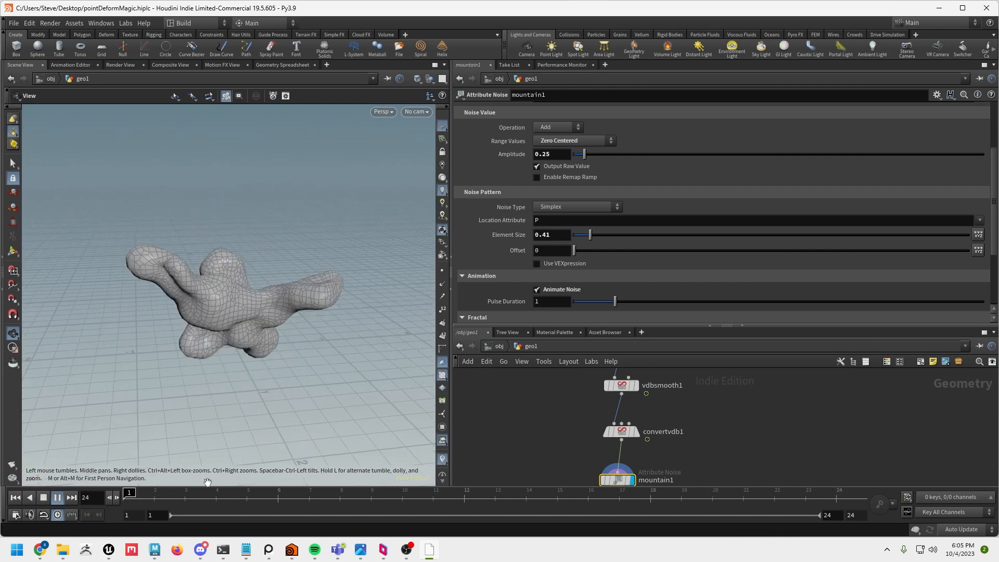
left_click(43, 498)
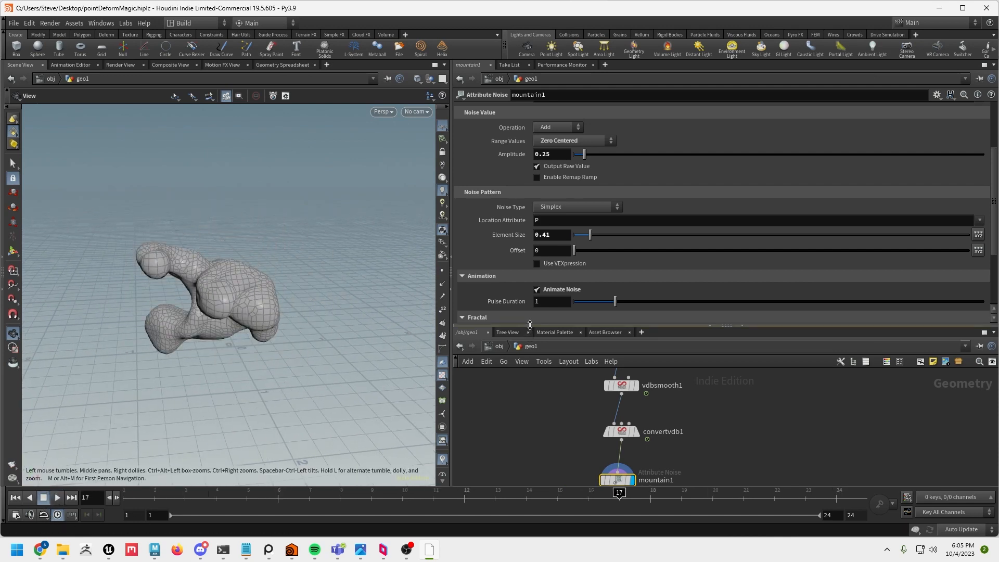
- Duplicate the null1 node with its input connection, place the copy in empty network space, and display its points
left_click_drag(529, 324, 531, 237)
middle_click_drag(760, 361, 924, 474)
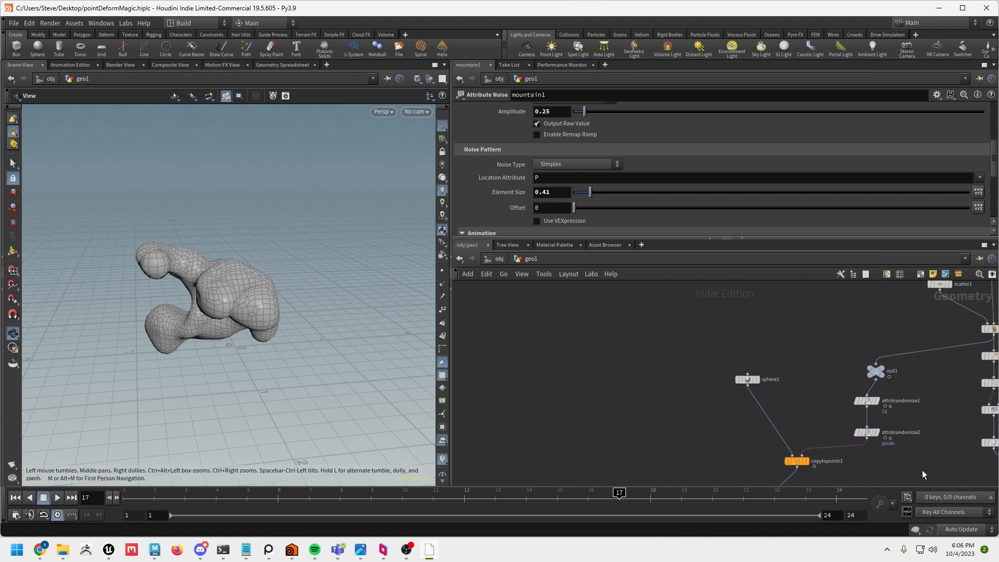
left_click_drag(882, 377, 586, 359, "alt")
left_click(587, 361)
right_click_drag(275, 331, 406, 349)
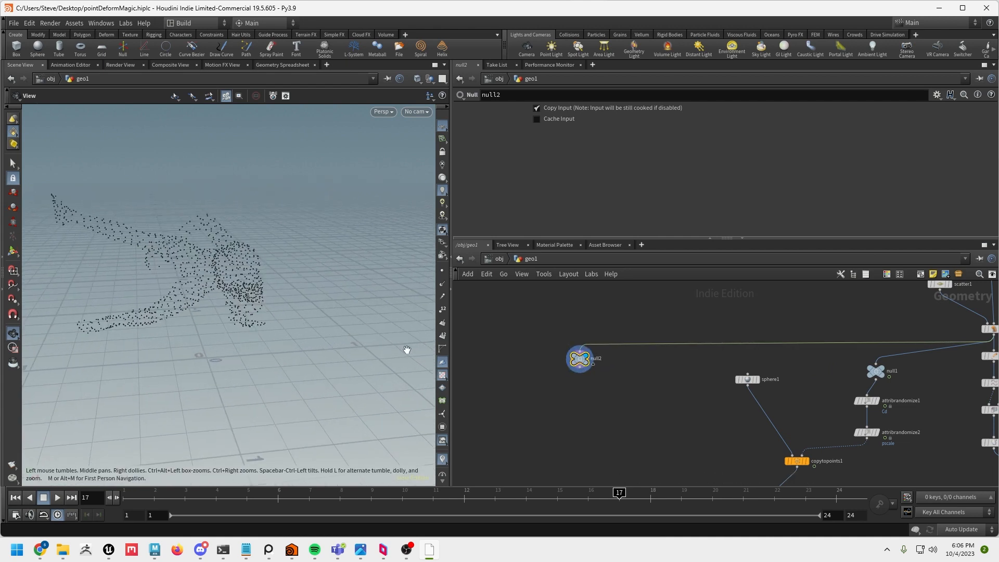
- Add a POP Network fed by null2 through its first input, display it, and return to frame 1
scroll(630, 423, "up", 5)
key("Tab")
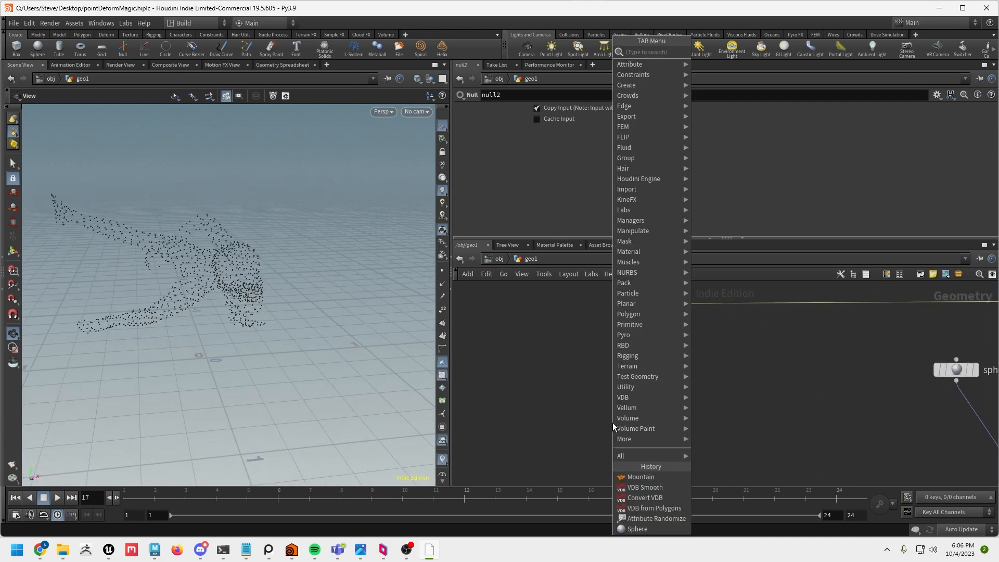
type("pop")
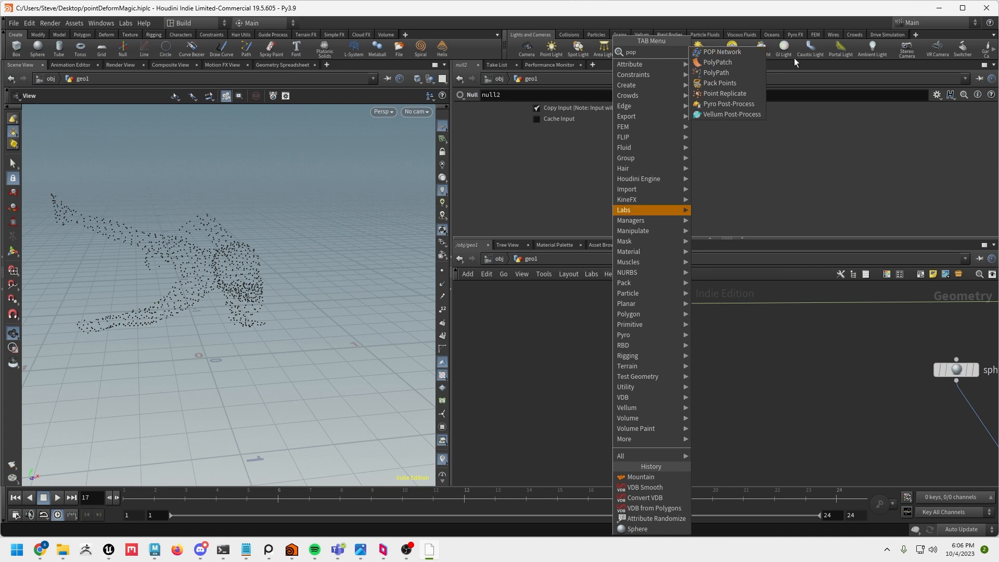
left_click(729, 53)
left_click(637, 412)
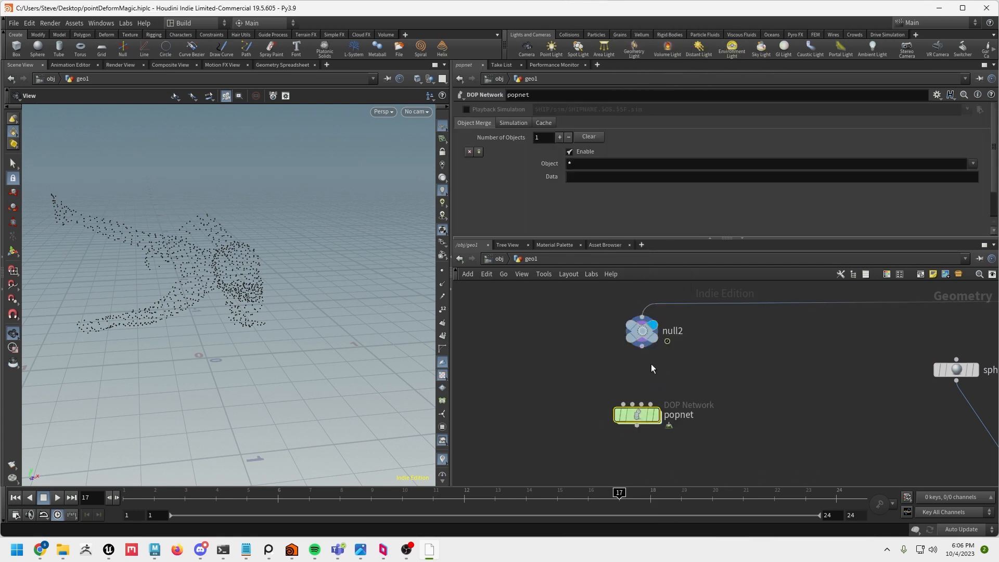
left_click_drag(643, 347, 624, 405)
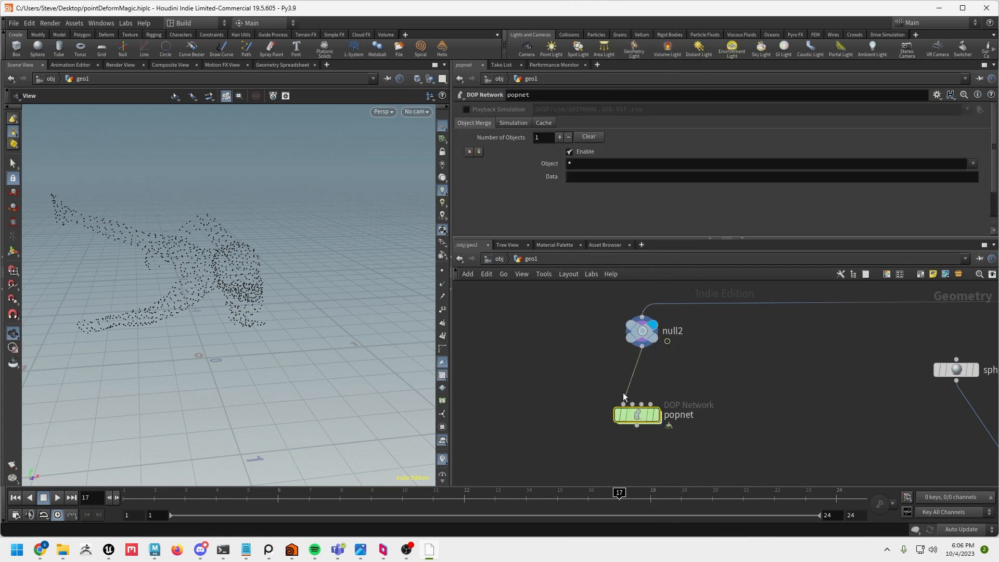
left_click(659, 416)
left_click_drag(227, 299, 276, 310)
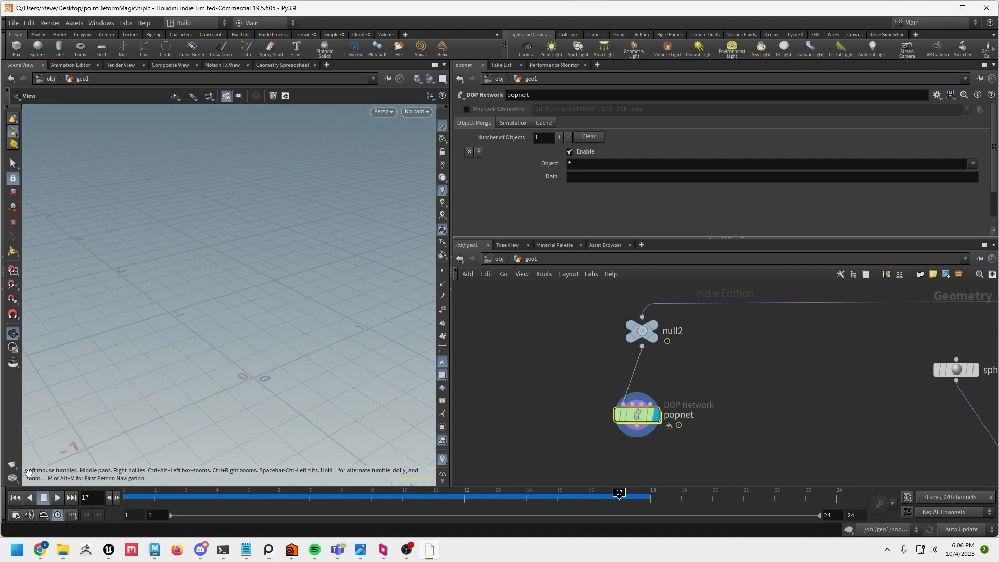
left_click(15, 497)
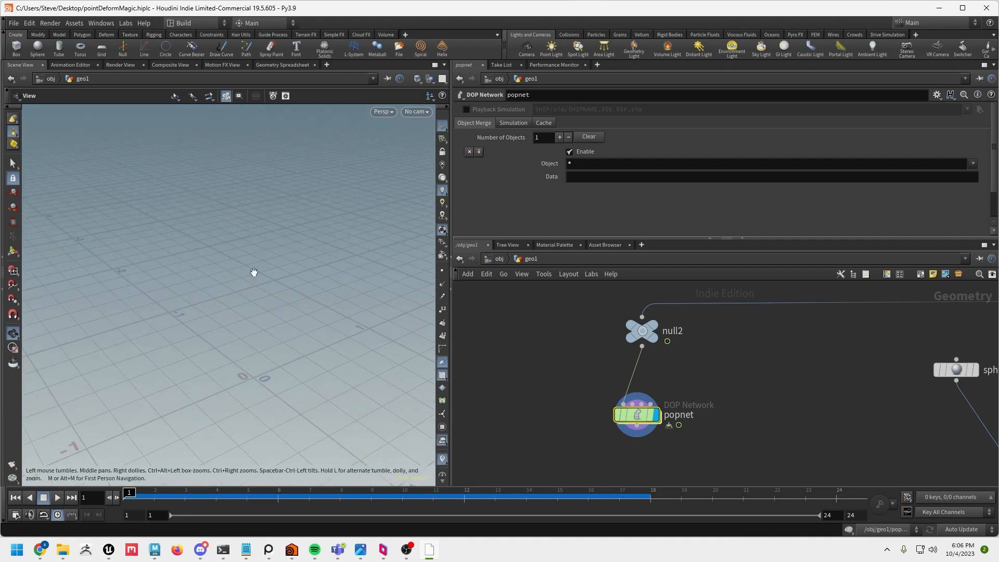
- Inside popnet, set the emission type of source_first_input to Points
double_click(636, 411)
left_click(684, 348)
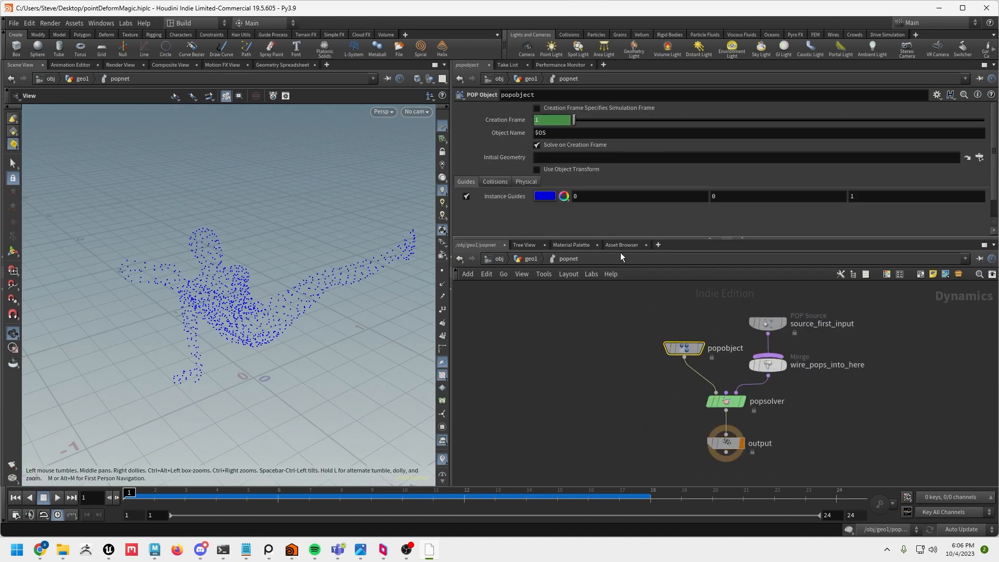
left_click(767, 322)
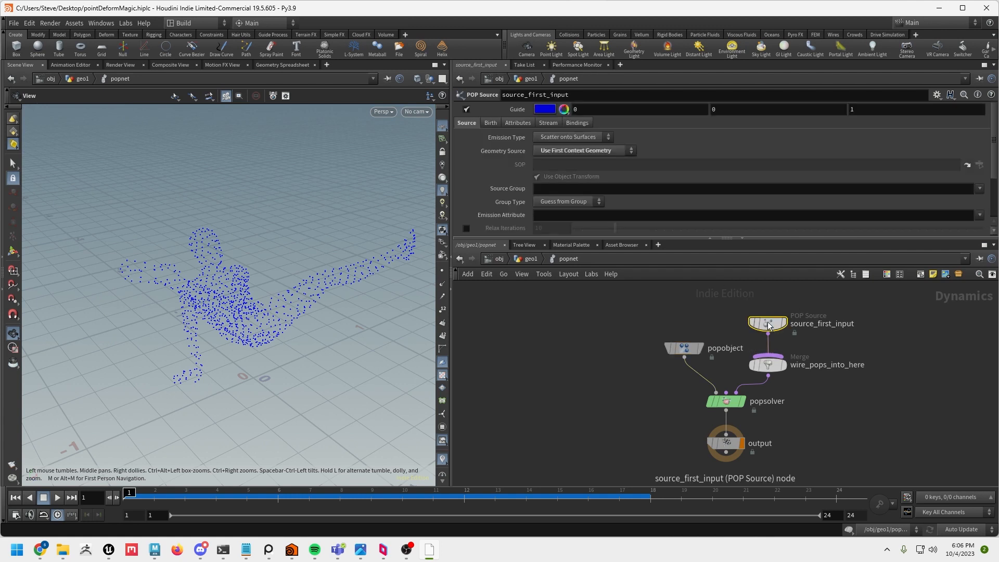
left_click(547, 137)
left_click(556, 167)
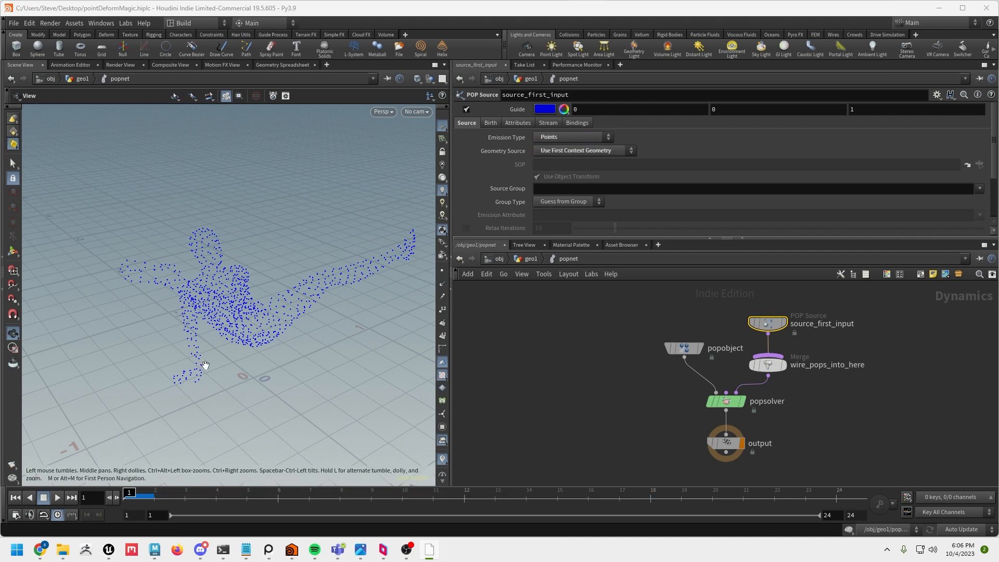
- Play the particle simulation, stop it, and examine the emitted points from another angle
left_click(57, 498)
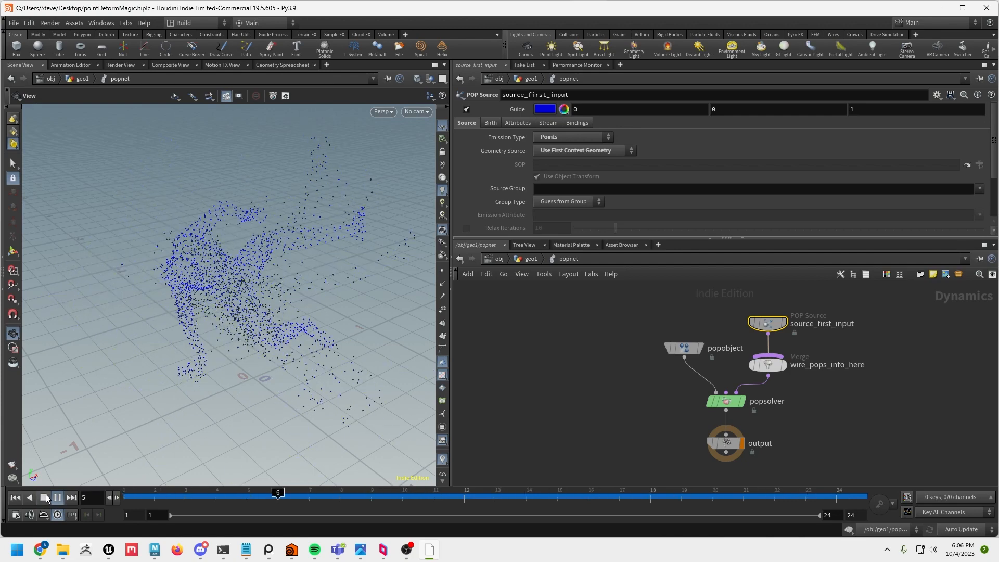
left_click(46, 498)
left_click_drag(198, 403, 281, 336)
right_click(280, 346)
left_click(246, 350)
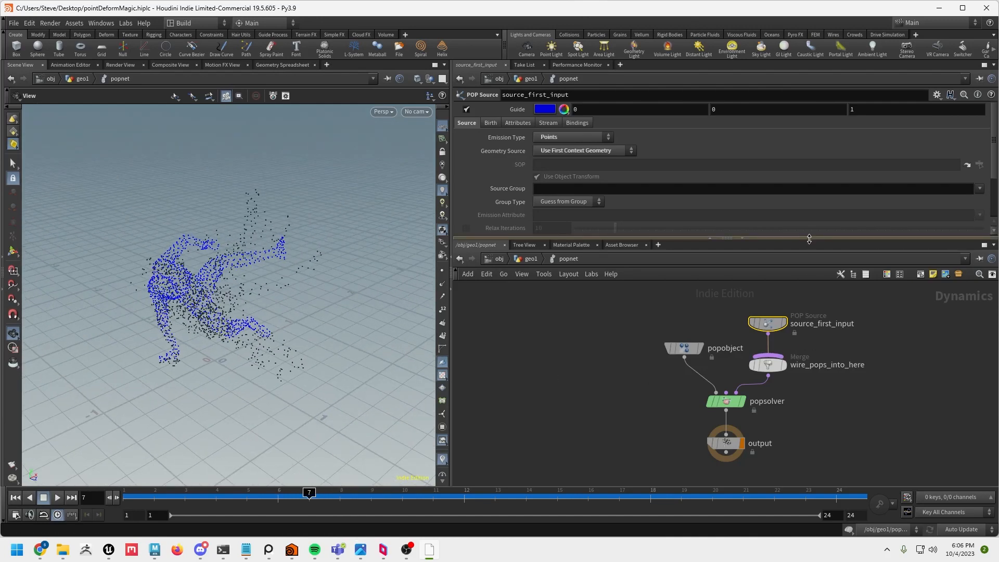
- Spread out the POP nodes and insert a POP Force with a Y force of -1 between wire_pops_into_here and popsolver
left_click_drag(809, 239, 810, 172)
middle_click_drag(862, 333, 839, 431)
left_click_drag(735, 343, 763, 286)
left_click_drag(639, 391, 575, 305)
left_click(808, 395)
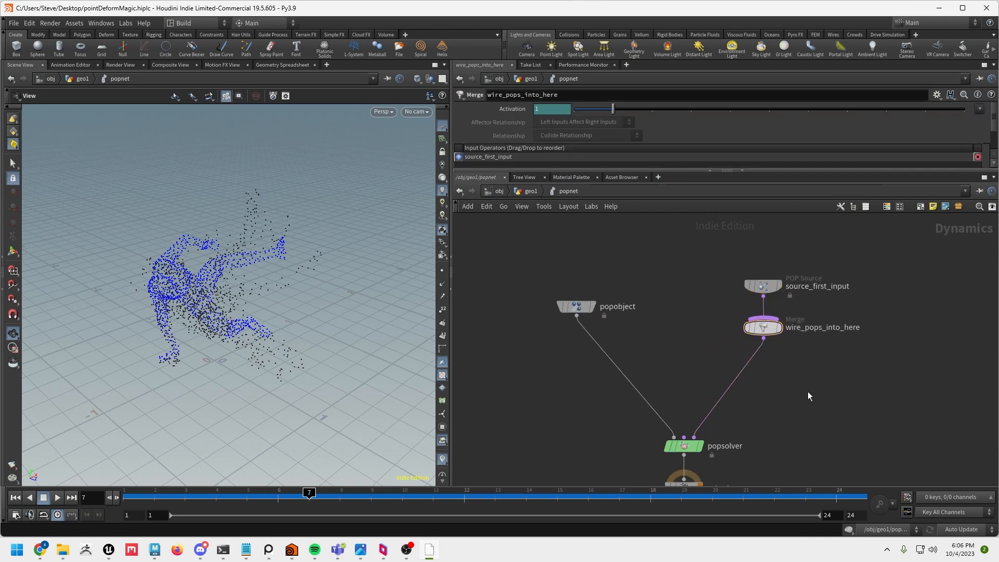
key("Tab")
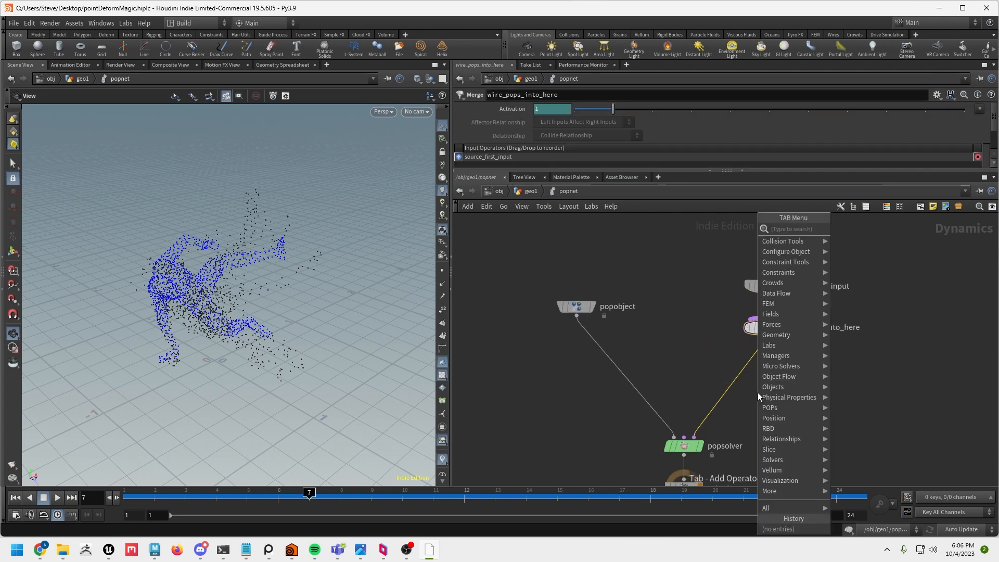
type("popf")
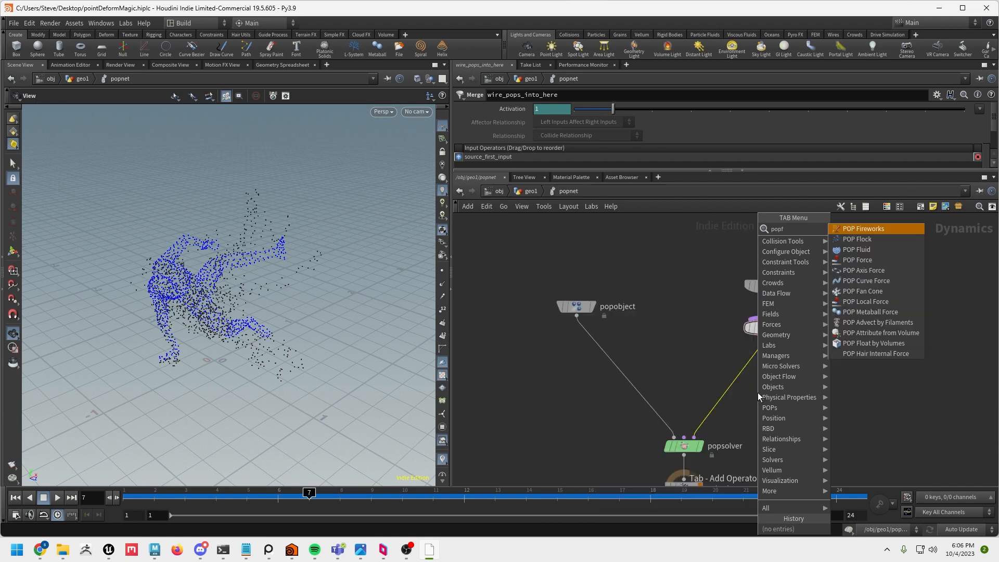
left_click(860, 260)
left_click(737, 383)
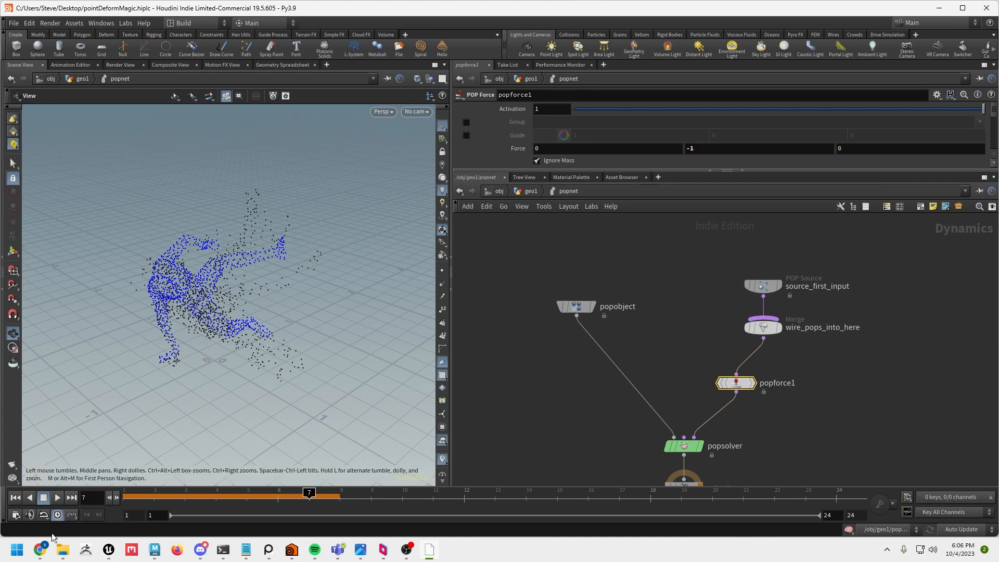
- Replay the simulation from frame 1 and view the downward force's effect from a lower angle
left_click(15, 498)
left_click(57, 498)
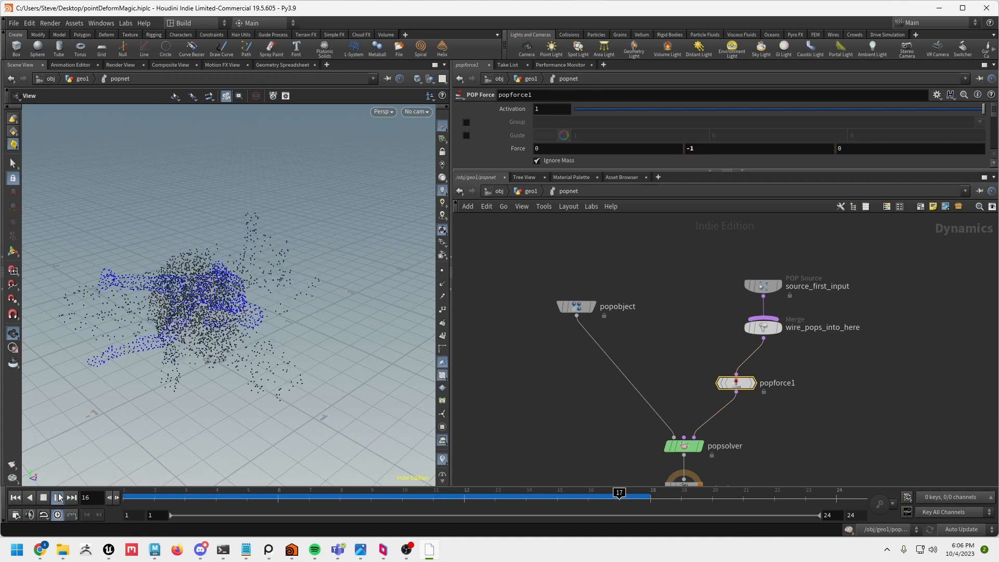
left_click_drag(167, 411, 279, 364)
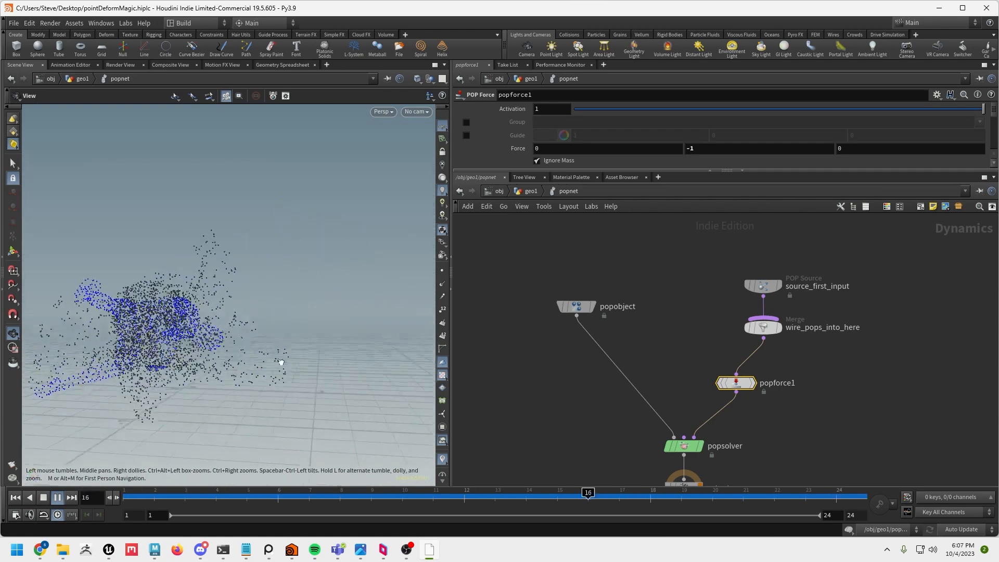
- Set the constant birth rate of source_first_input to 25000
left_click(754, 286)
left_click(48, 498)
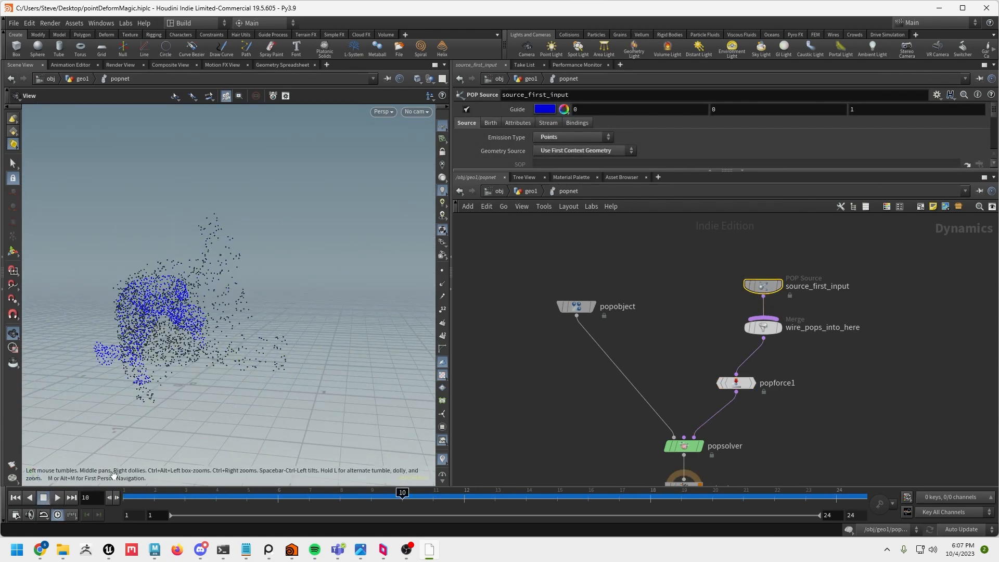
left_click_drag(558, 172, 558, 263)
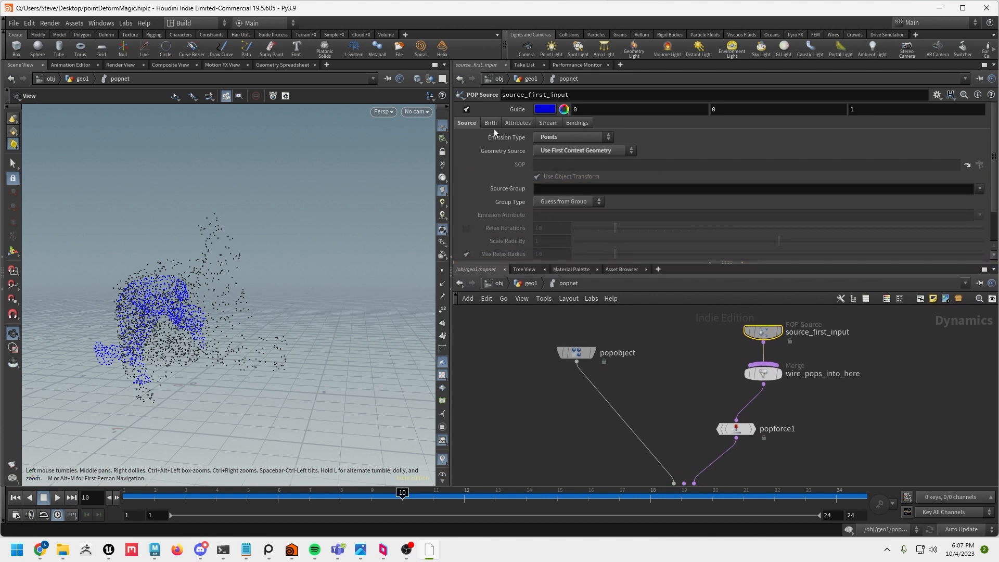
left_click(493, 124)
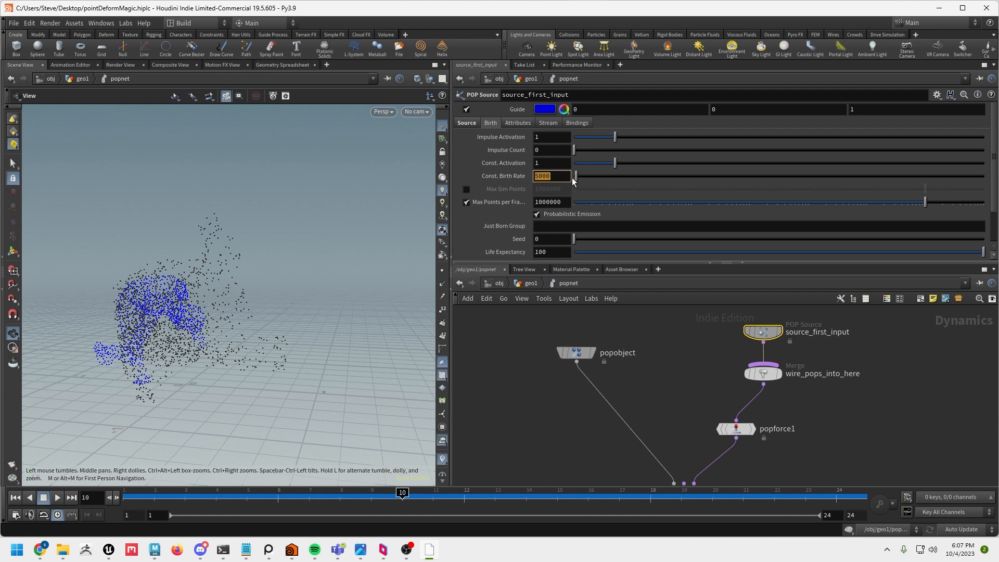
key("Return")
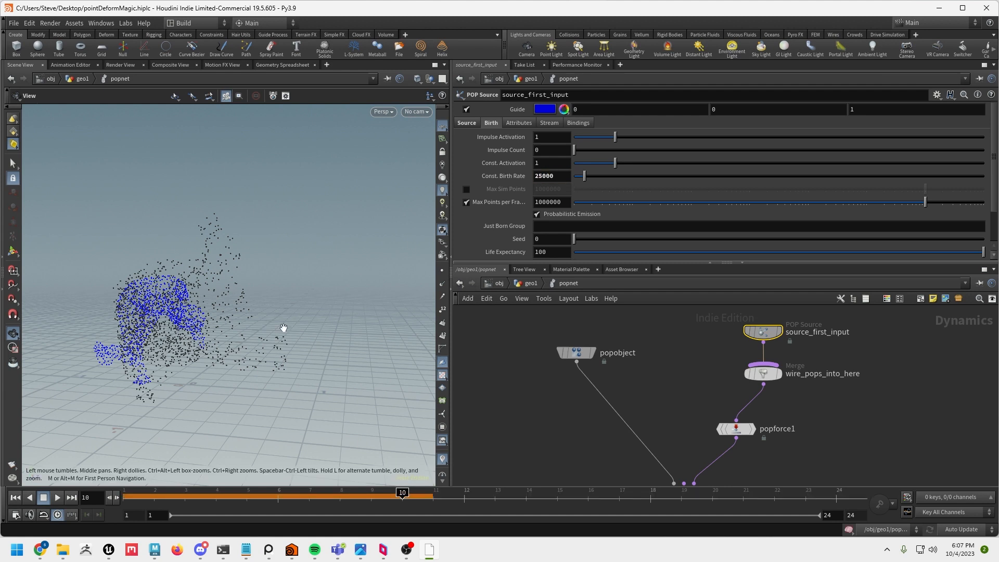
- Replay the denser particle simulation from frame 1, view it from a higher angle, and stop playback
left_click(14, 498)
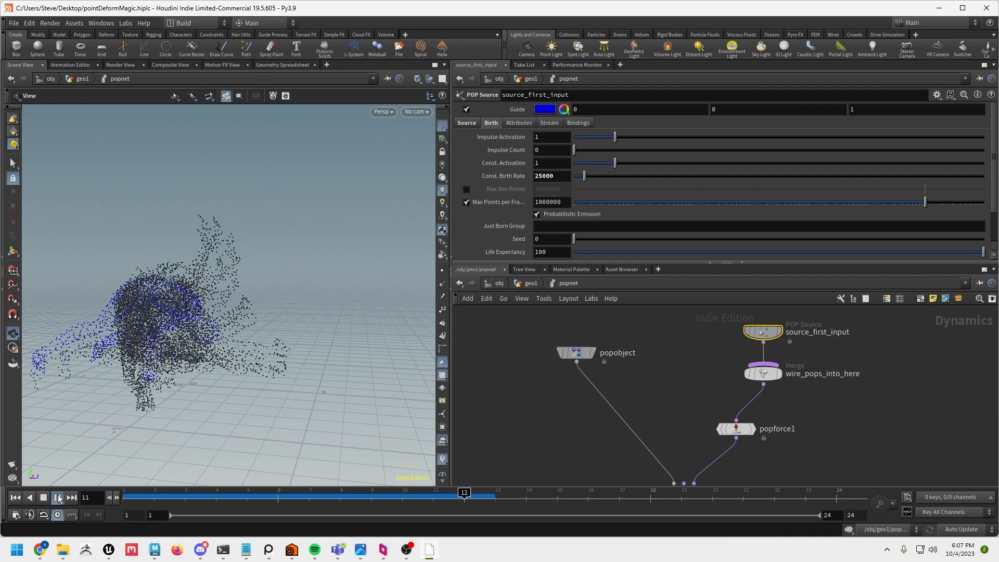
left_click_drag(138, 343, 317, 342)
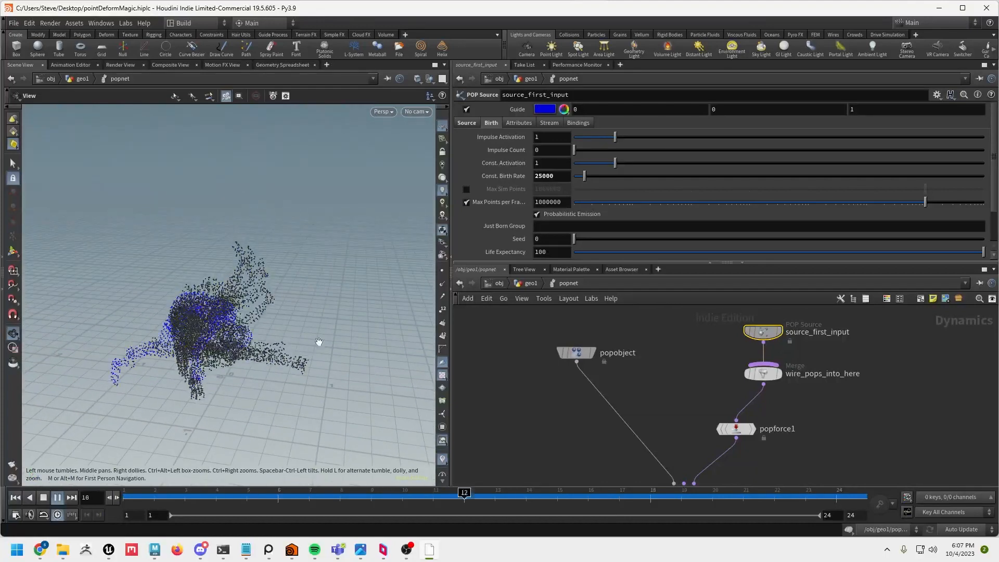
left_click(47, 497)
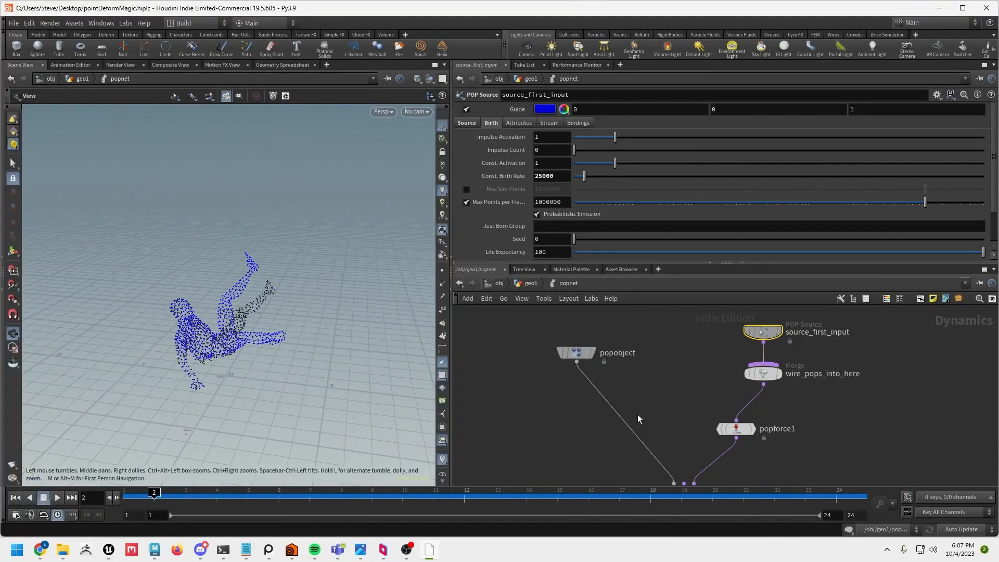
- Add a Ground Plane node between popobject and popforce1 in the POP network
scroll(644, 399, "down", 2)
middle_click_drag(674, 392, 661, 358)
scroll(654, 373, "up", 1)
key("Tab")
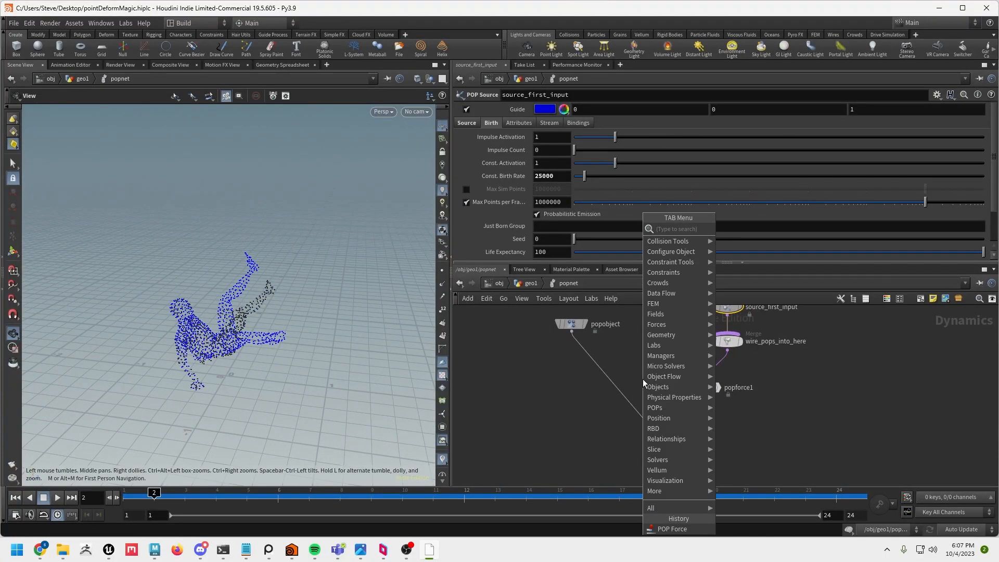
type("gro")
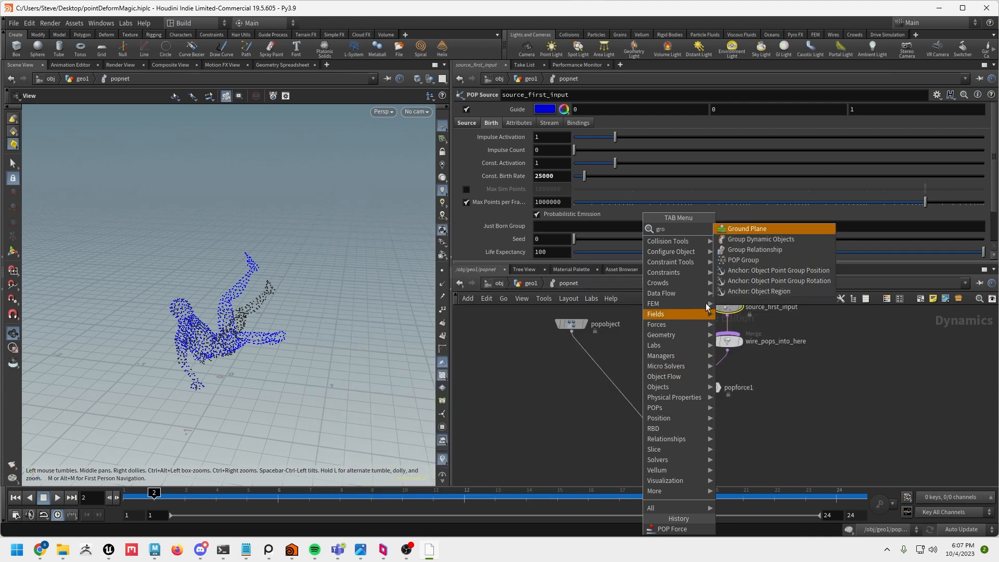
left_click(741, 232)
left_click(631, 368)
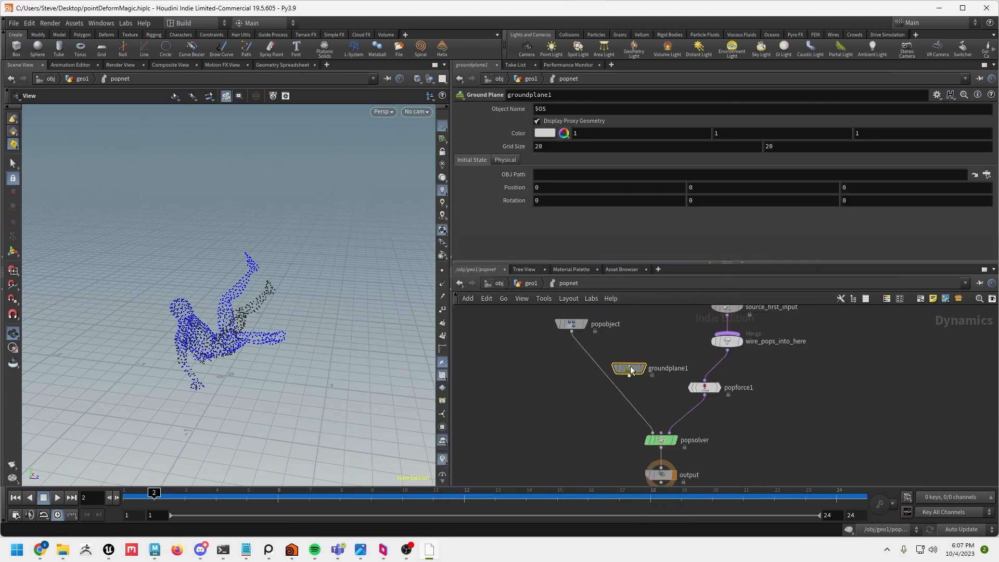
mouse_move(632, 368)
left_mouse_down()
mouse_move(614, 389)
mouse_move(624, 384)
left_mouse_up()
key("ctrl+z")
key("ctrl+z")
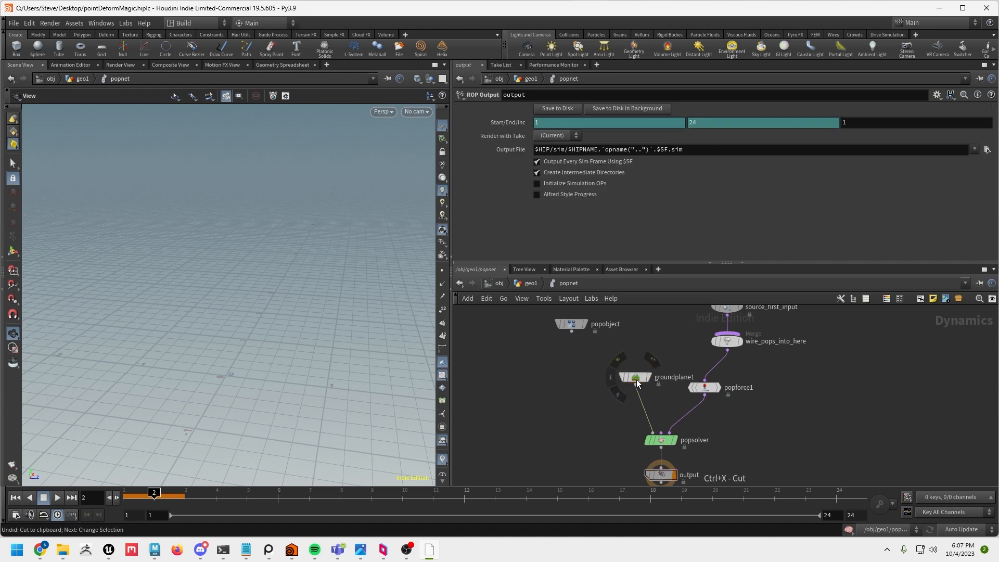
key("ctrl+z")
key("ctrl+z")
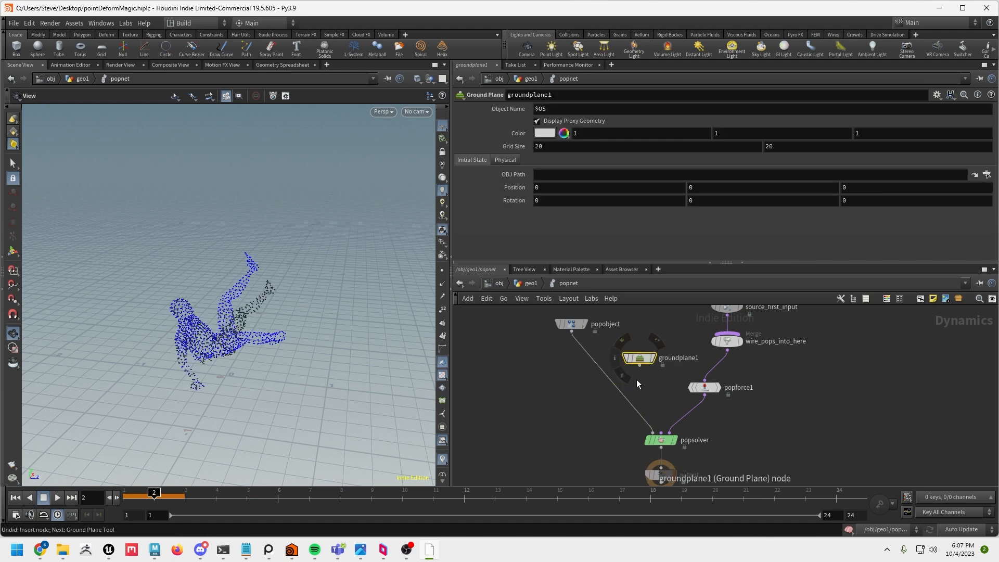
- Insert a Merge node between popobject and popsolver, and connect groundplane1 as its second input
key("Tab")
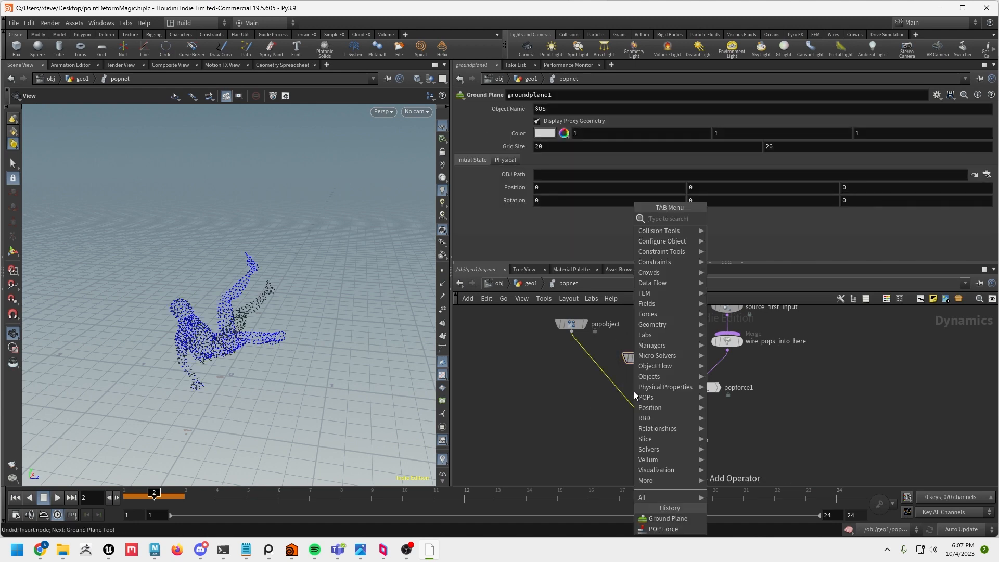
type("m")
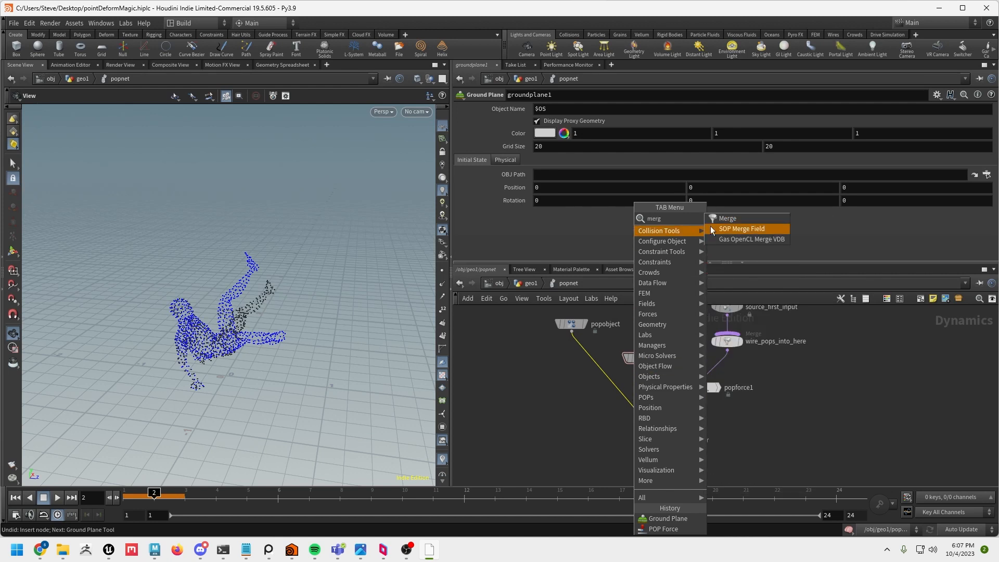
type("erg")
left_click(715, 218)
left_click(596, 380)
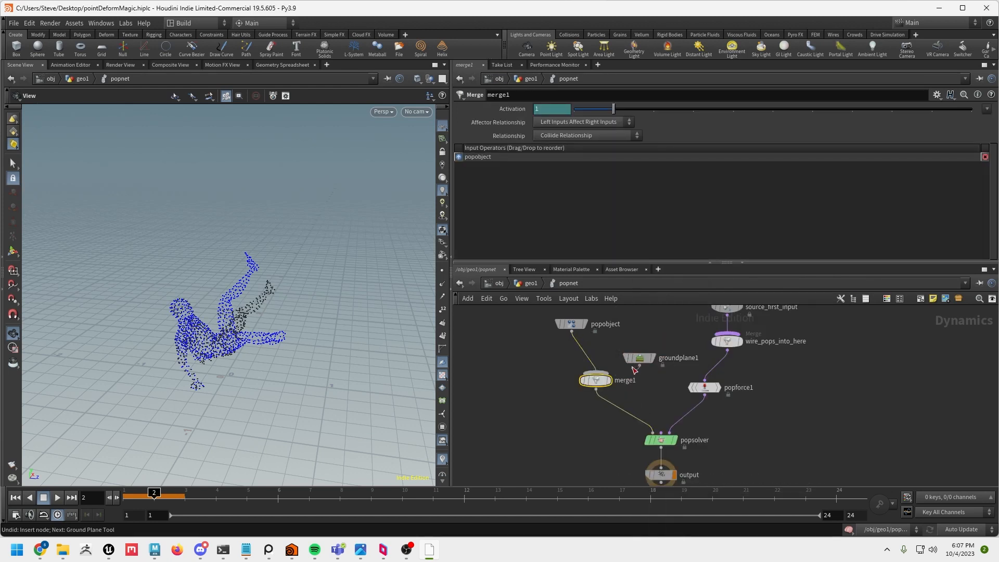
left_click_drag(596, 380, 593, 399)
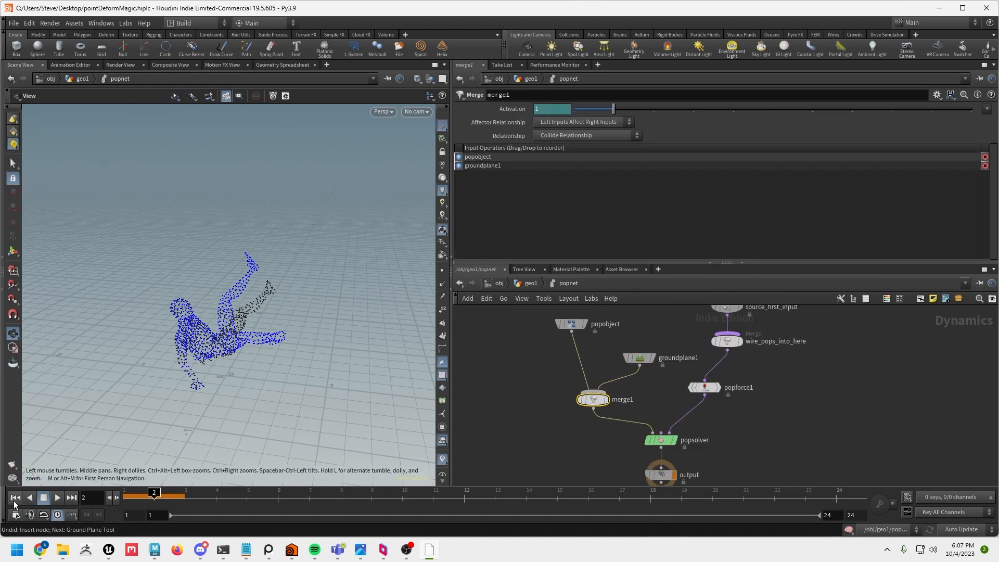
- Play the simulation and examine how the particles meet the ground plane from a low angle
left_click(58, 498)
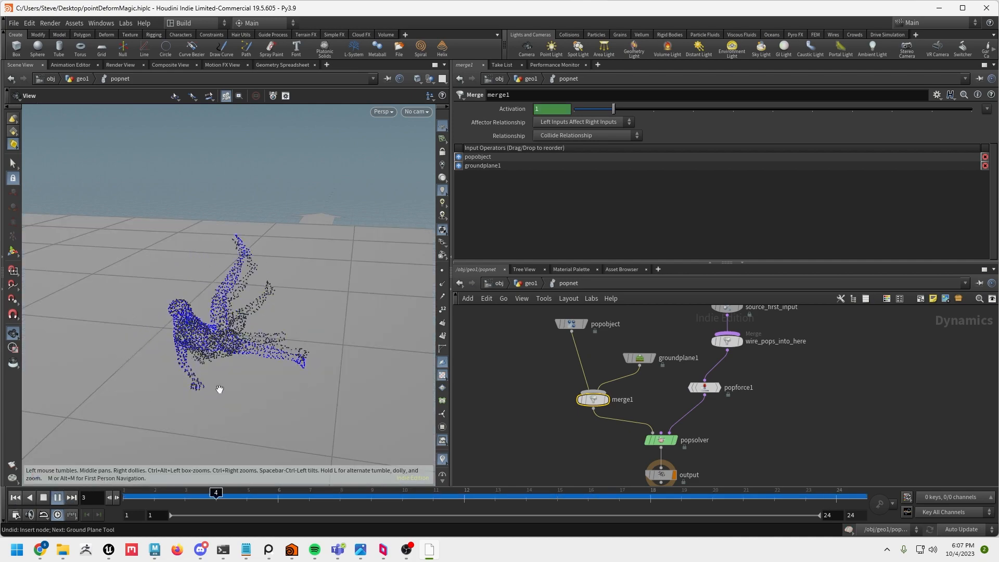
left_click_drag(220, 389, 261, 357)
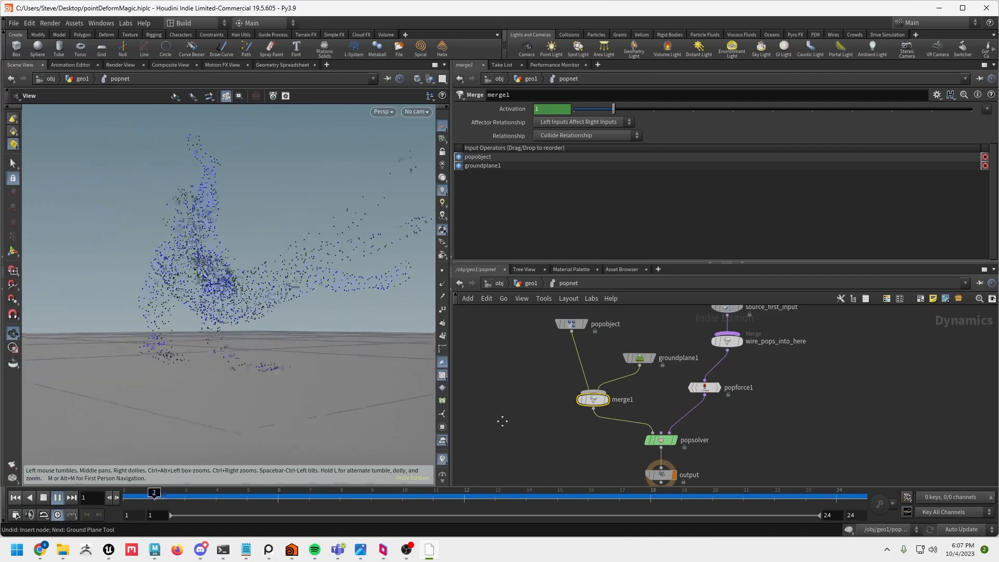
left_click(58, 498)
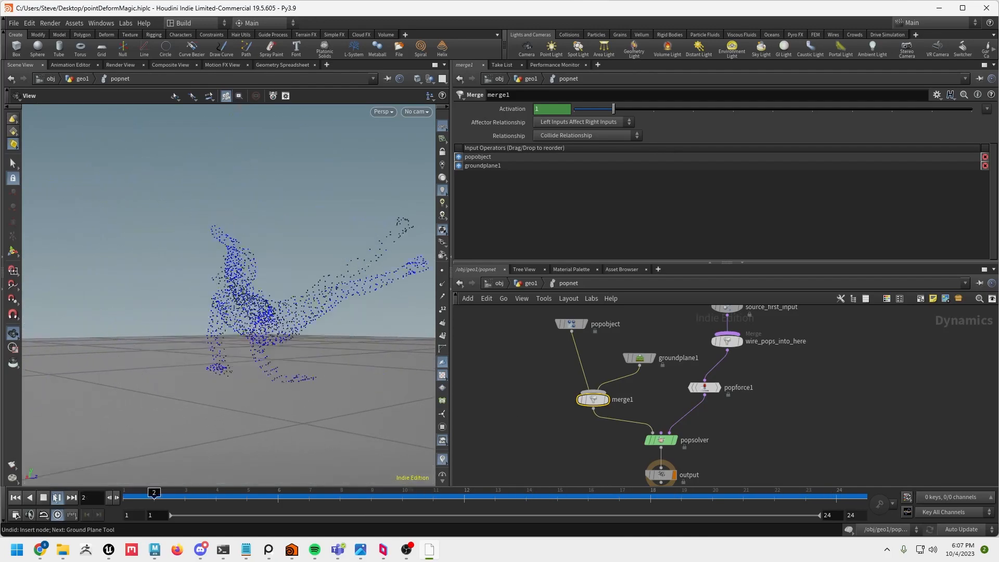
- Set the timeline's end frame to 150
left_click(861, 514)
type("150")
key("Return")
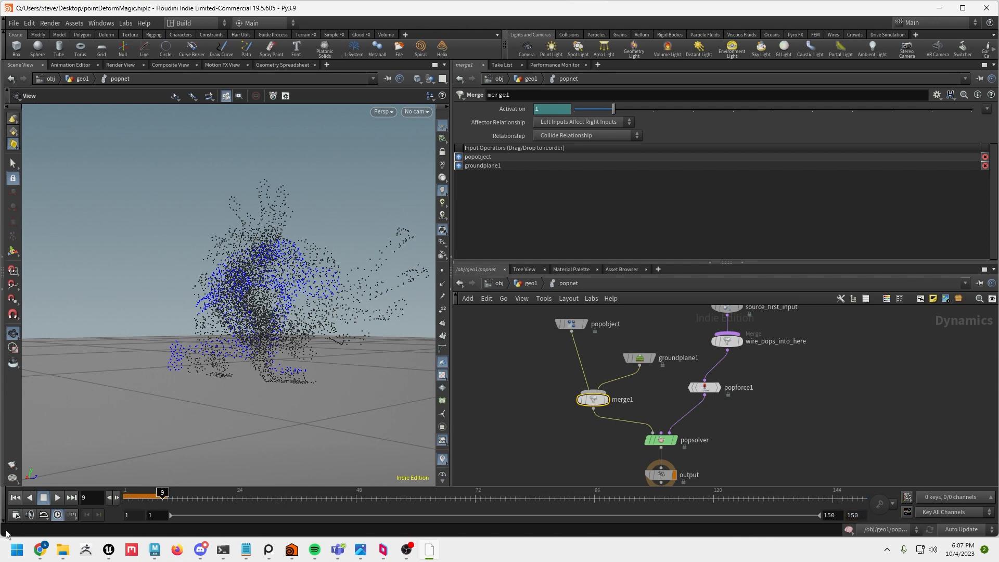
- Play the extended simulation, view the falling particles from above, stop it, and scrub back to frame 23
left_click(54, 499)
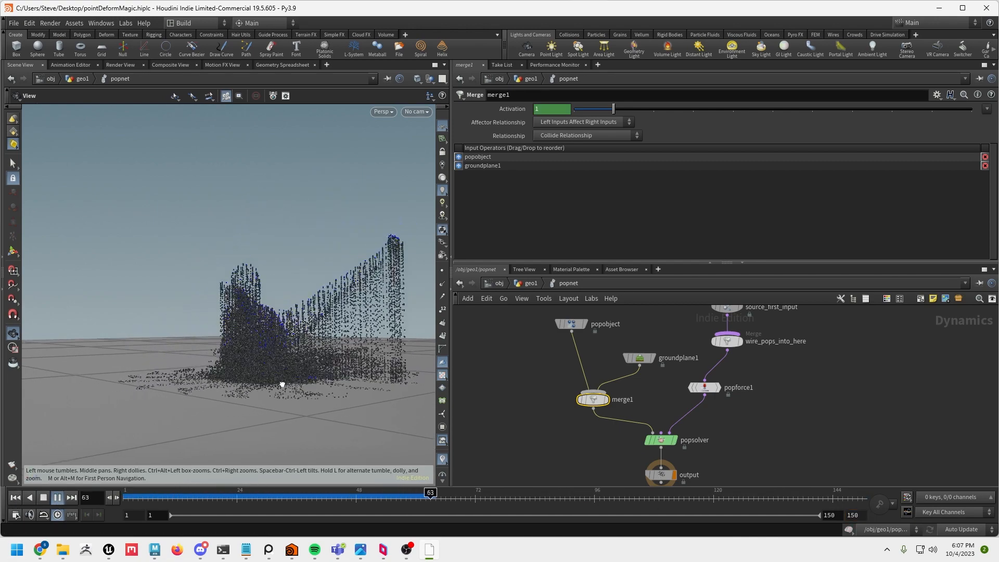
left_click_drag(283, 386, 333, 433)
middle_click_drag(333, 433, 326, 375)
left_click(44, 498)
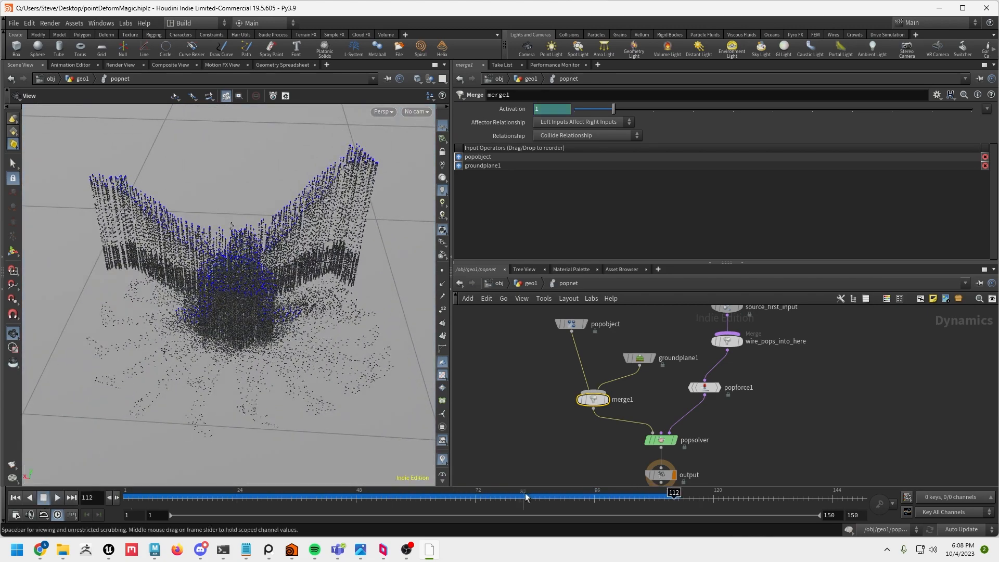
left_click_drag(672, 494, 232, 497)
- Review the birth settings of source_first_input and examine the particles up to frame 35 from a lower angle
scroll(767, 376, "up", 3)
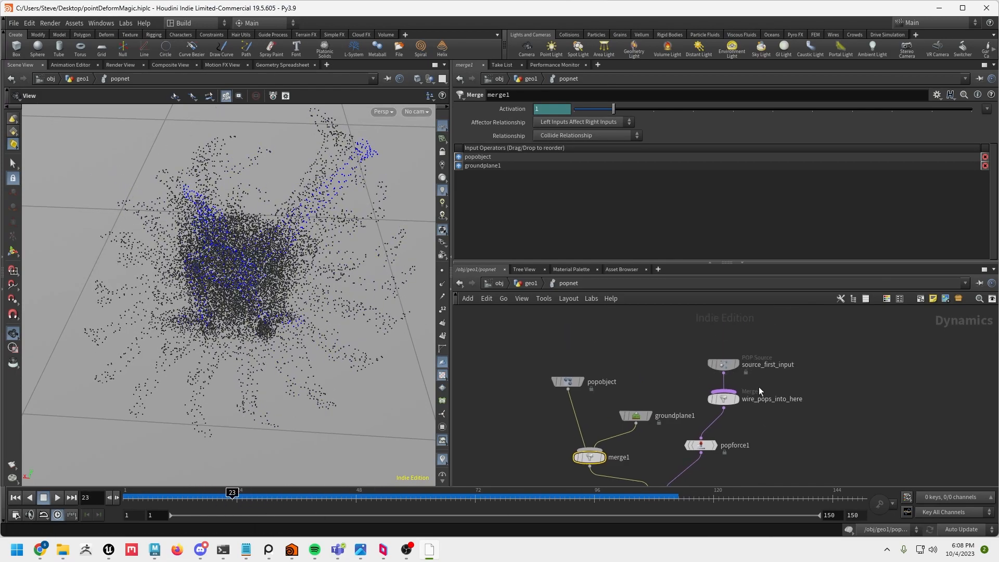
left_click(720, 369)
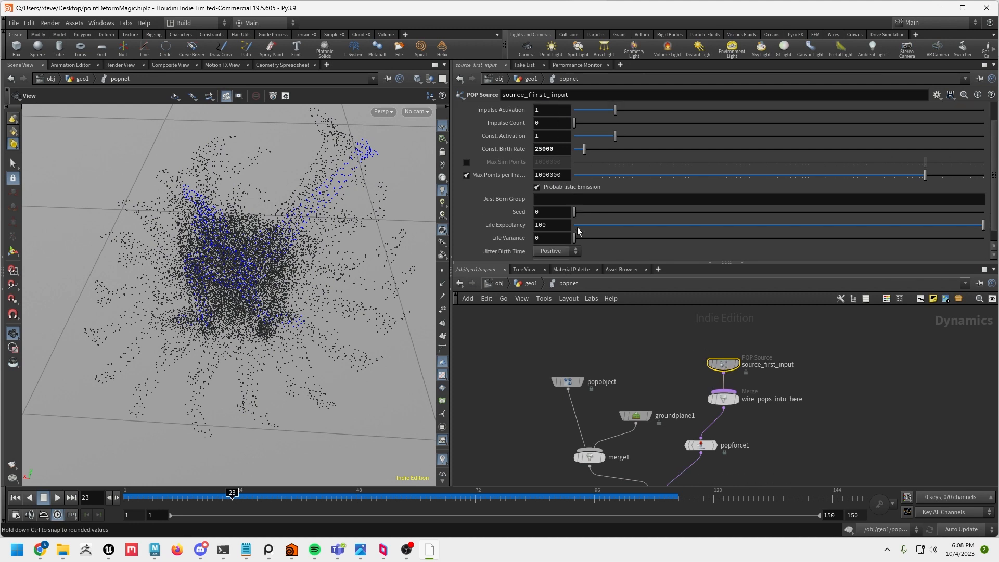
left_click_drag(246, 263, 345, 281)
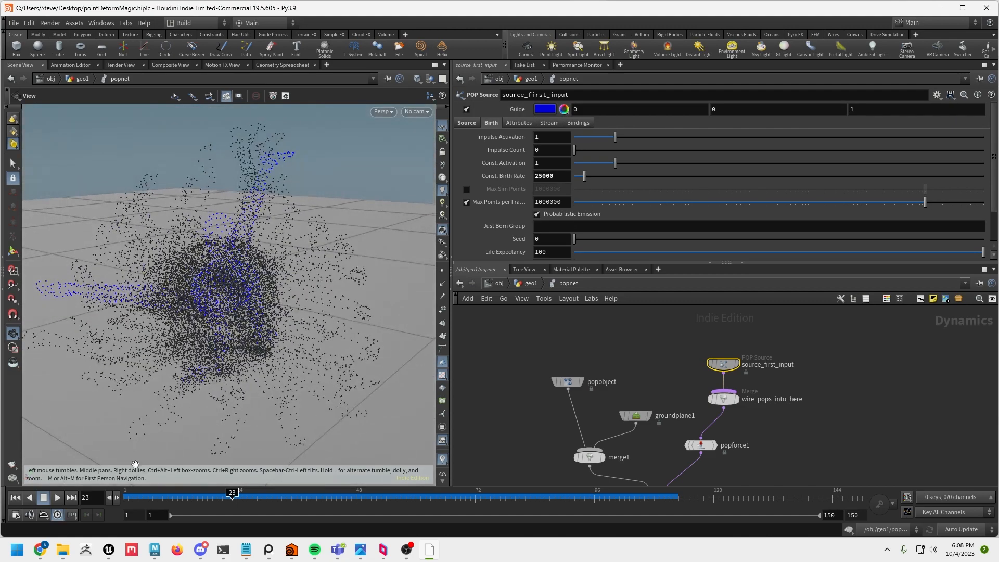
left_click_drag(232, 493, 295, 509)
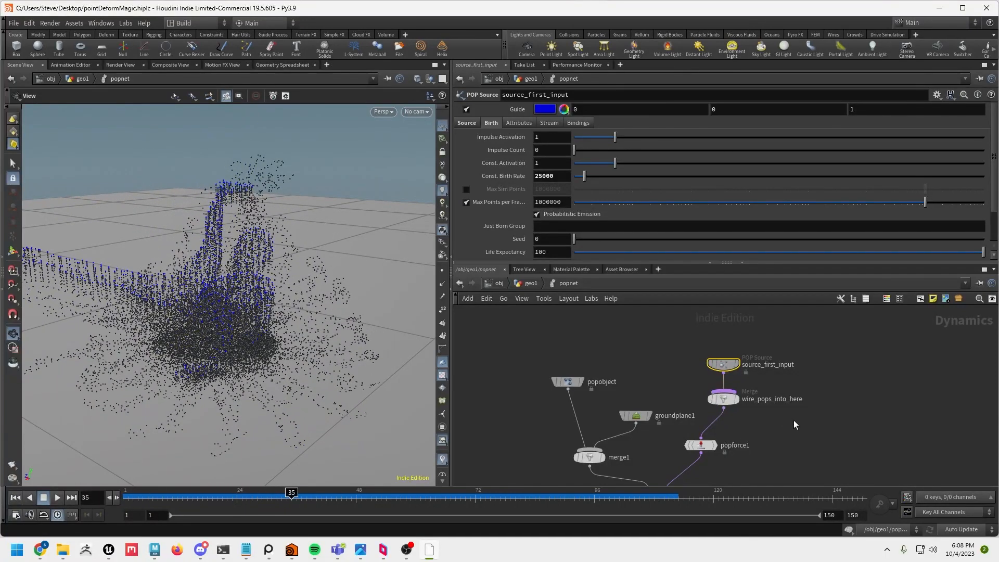
- Set the noise amplitude of popforce1 to 0.45, replay the simulation from frame 1, and raise the amplitude to 0.8
mouse_move(795, 425)
middle_mouse_down()
mouse_move(799, 393)
mouse_move(788, 439)
middle_mouse_up()
middle_click_drag(750, 472, 779, 404)
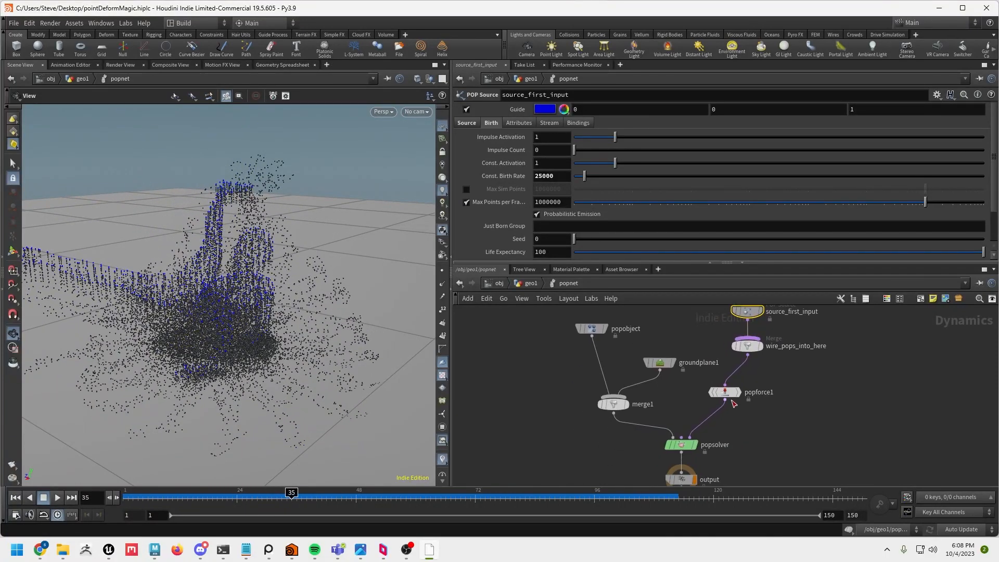
left_click(726, 394)
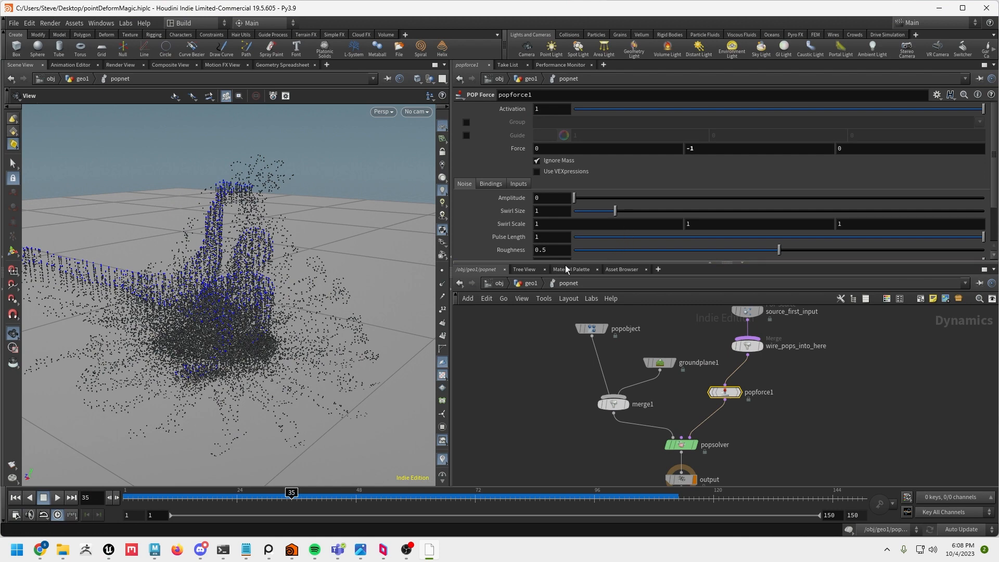
left_click_drag(561, 264, 563, 330)
left_click_drag(575, 199, 596, 203)
left_click(15, 498)
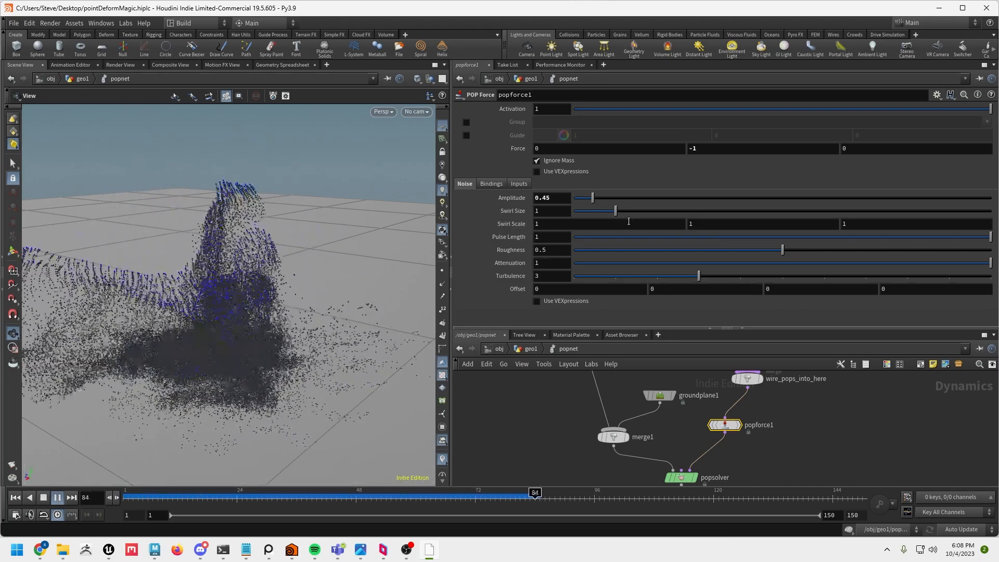
left_click_drag(596, 195, 606, 195)
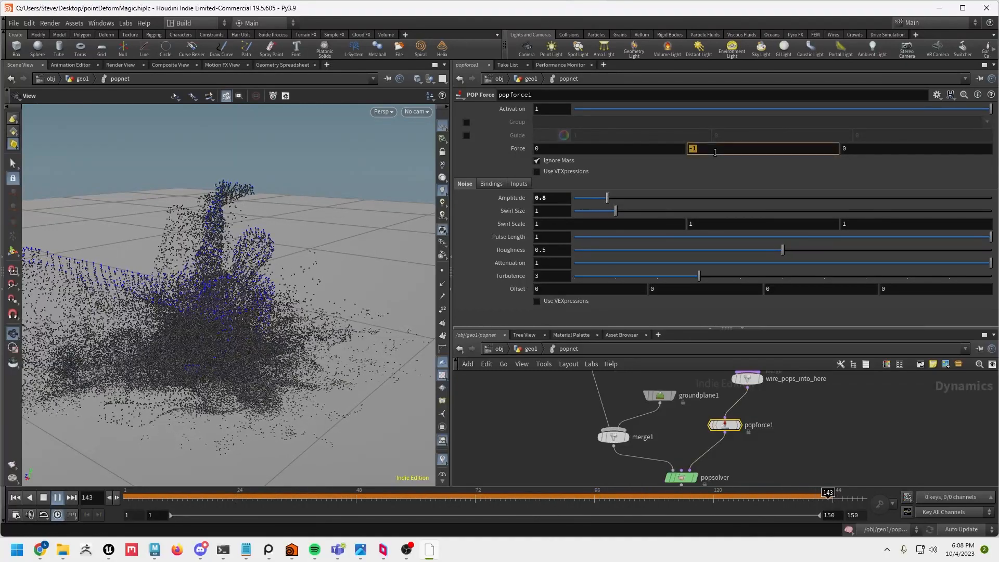
- Set the Y force of popforce1 to 1, view the rising particles from several angles, and stop playback
key("Return")
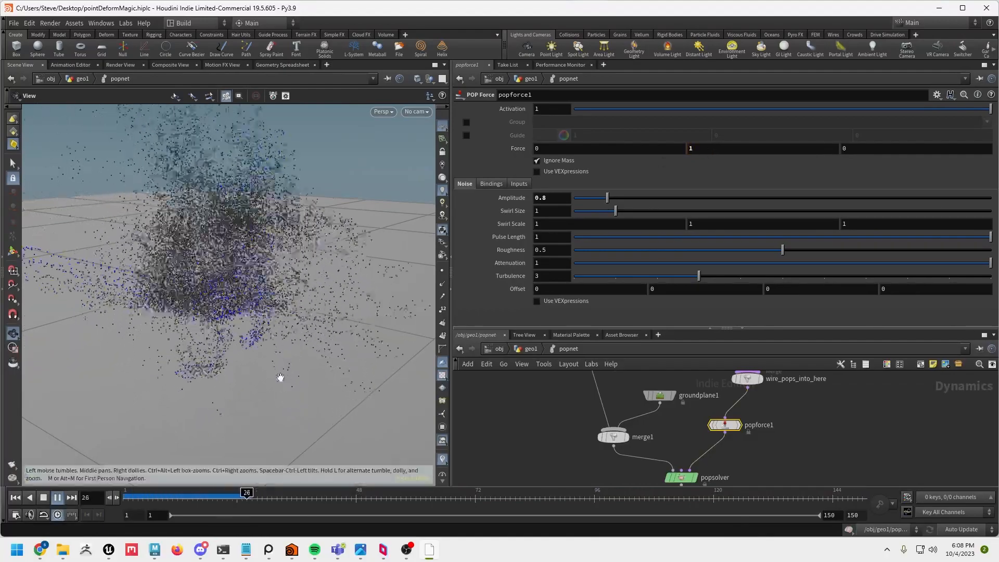
right_click_drag(205, 324, 107, 314)
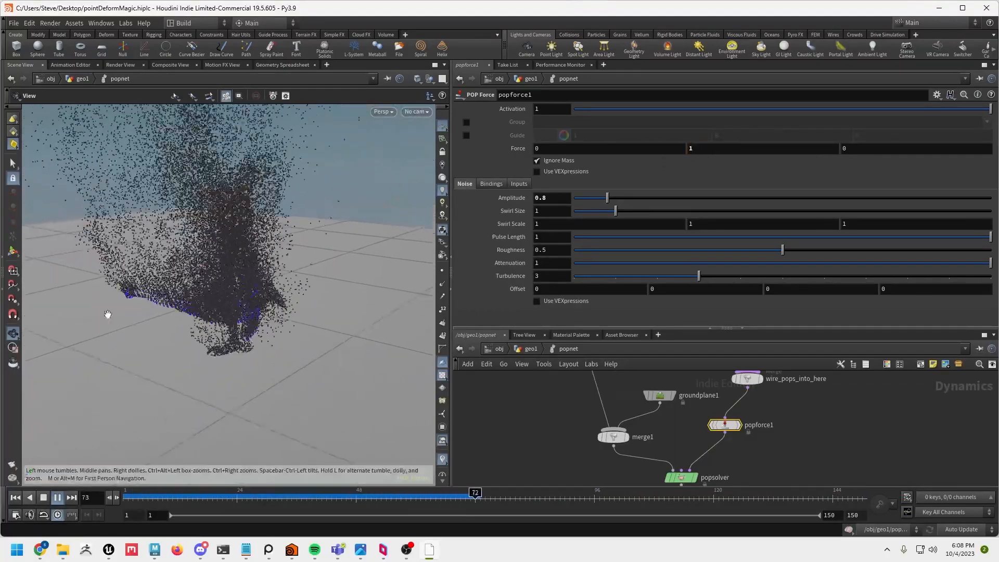
left_click_drag(108, 314, 362, 371)
left_click_drag(424, 370, 317, 362)
left_click(57, 498)
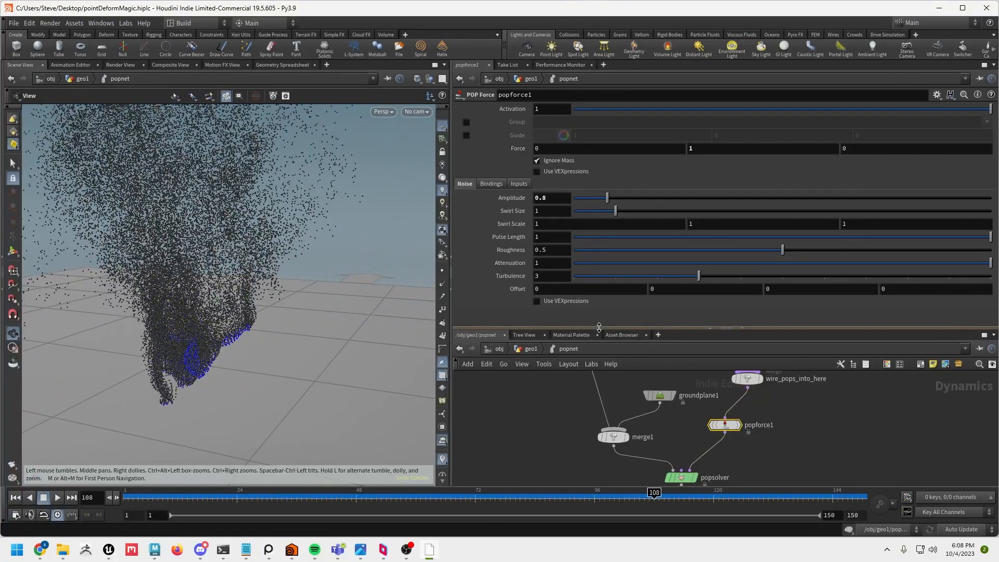
left_click_drag(599, 328, 599, 224)
scroll(853, 342, "down", 2)
middle_click_drag(853, 343, 833, 414)
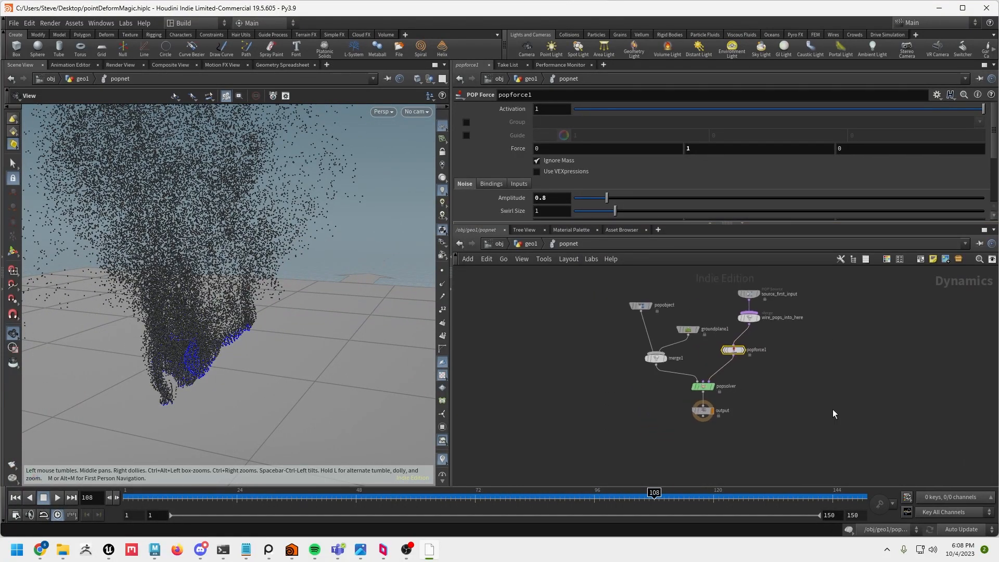